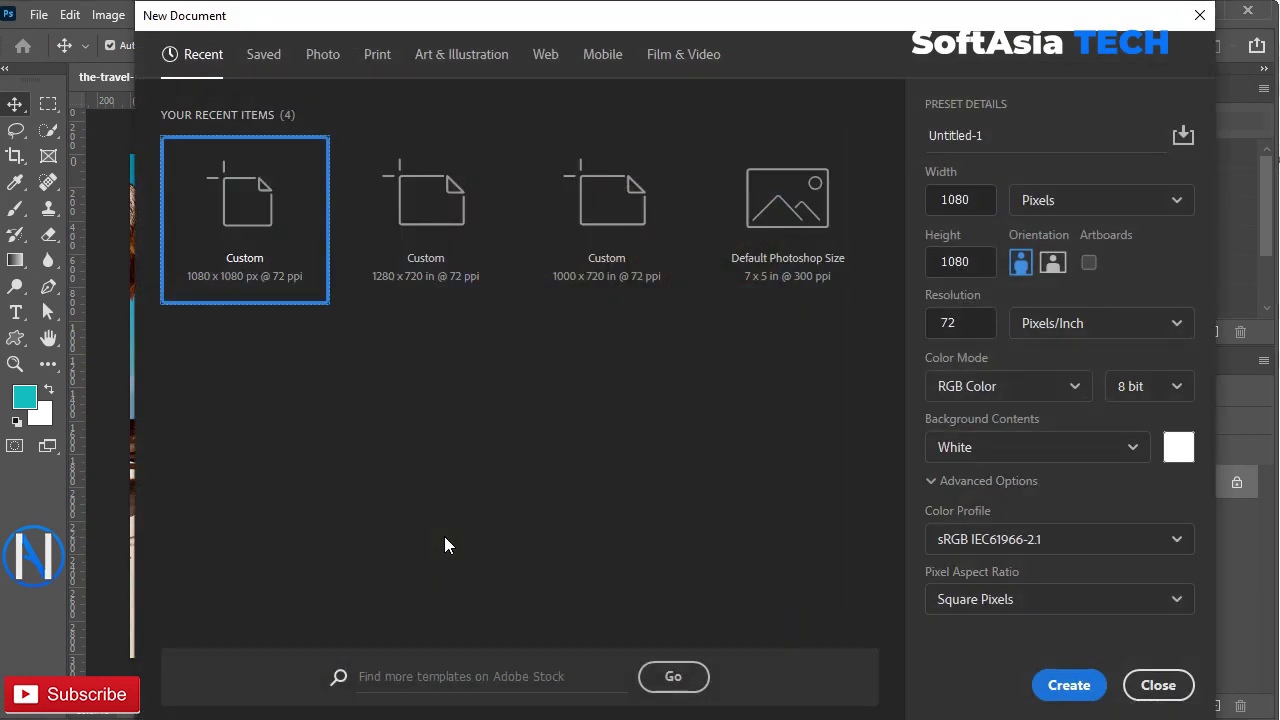
- Create a 1200 × 1200 pixel document named "Travel banner design"
click(1003, 137)
text(Travel banner design)
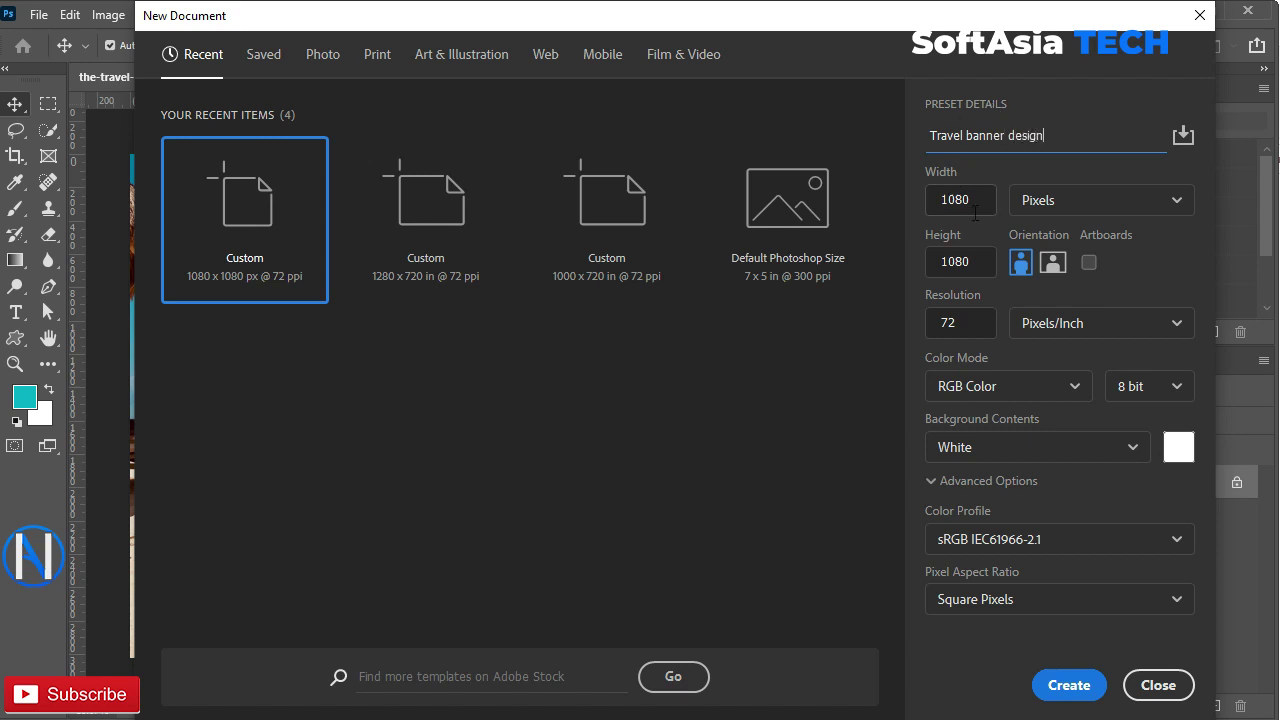
double_click(970, 200)
text(1200)
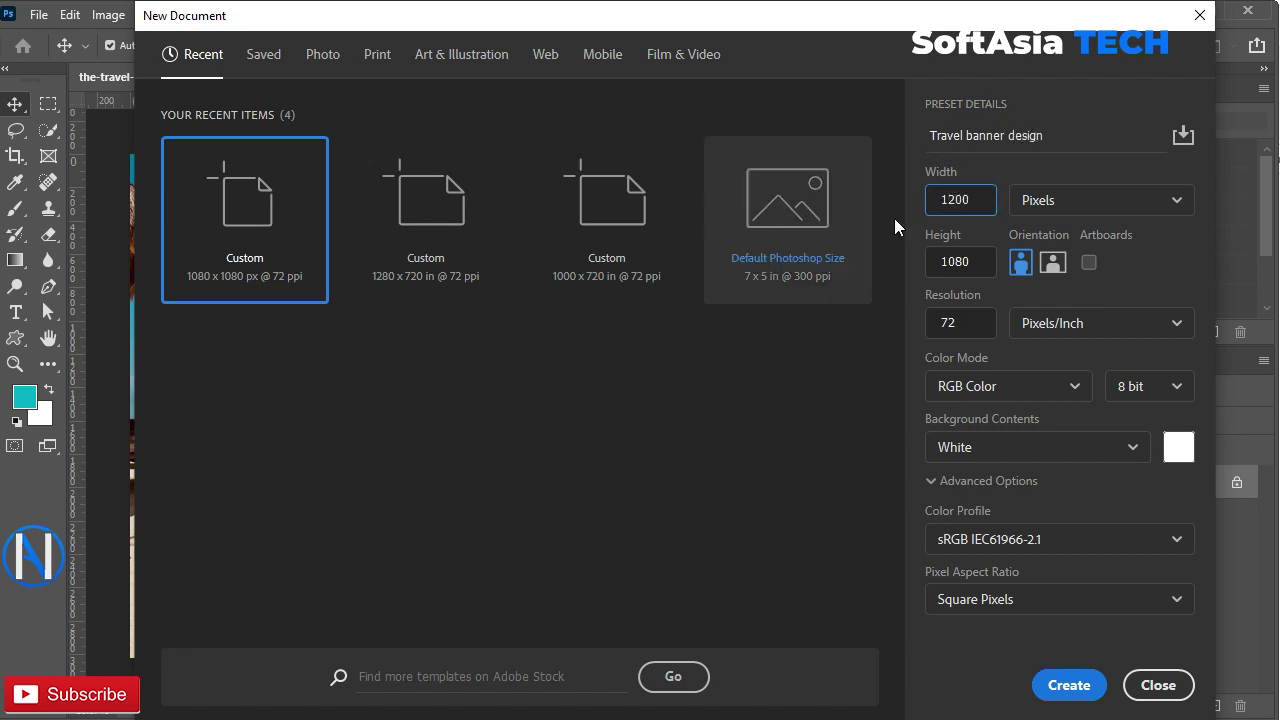
double_click(962, 261)
text(120)
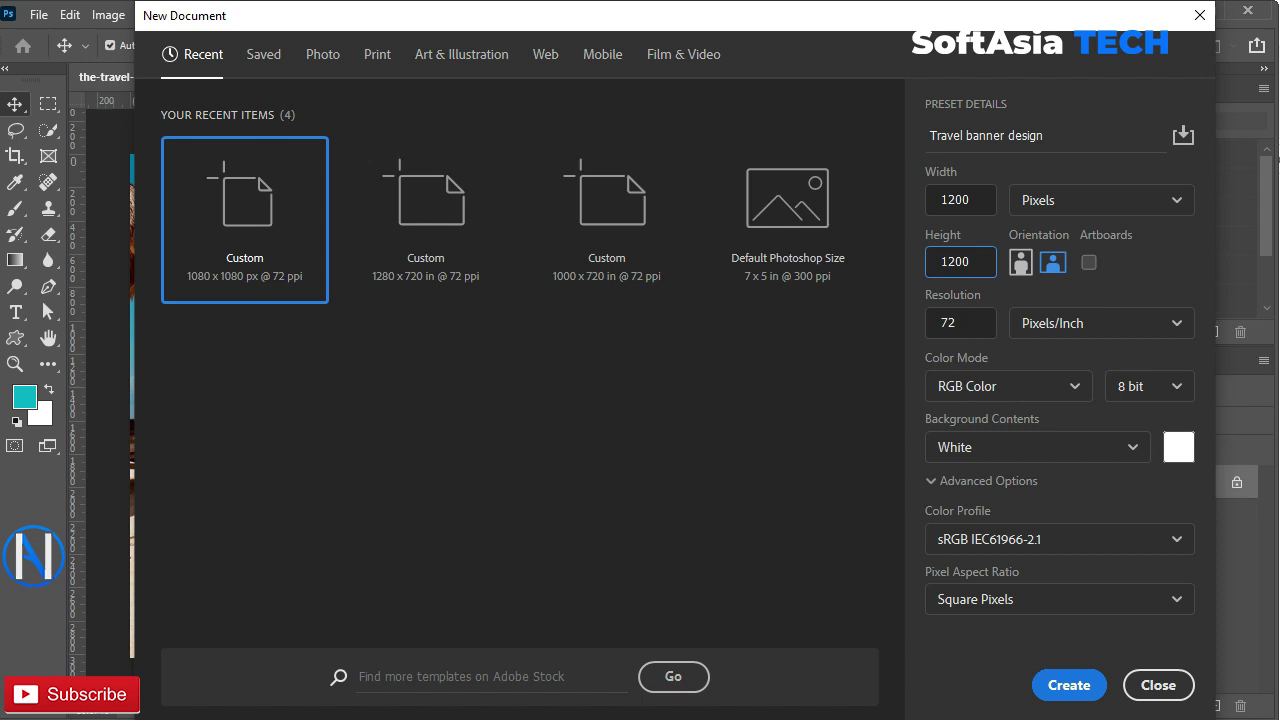
click(1090, 686)
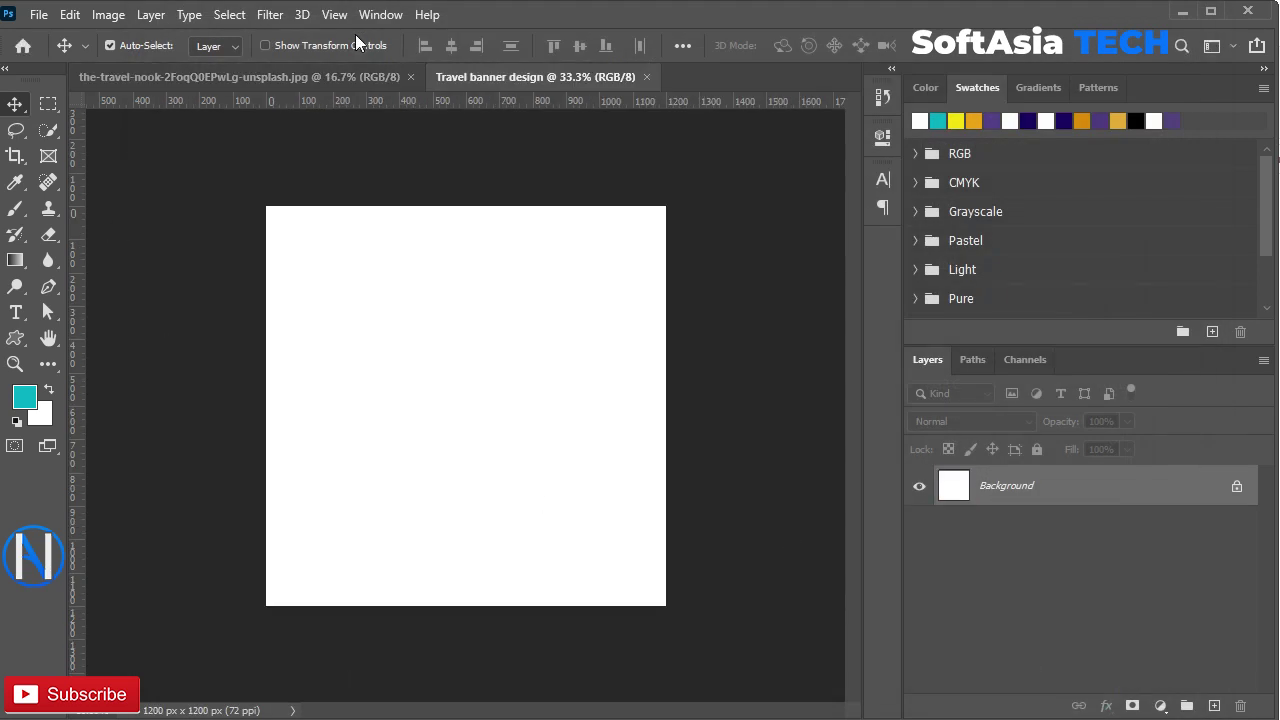
- Add a guide layout with inner margins, then place guides along all four edges of the canvas
click(336, 16)
click(389, 614)
click(818, 145)
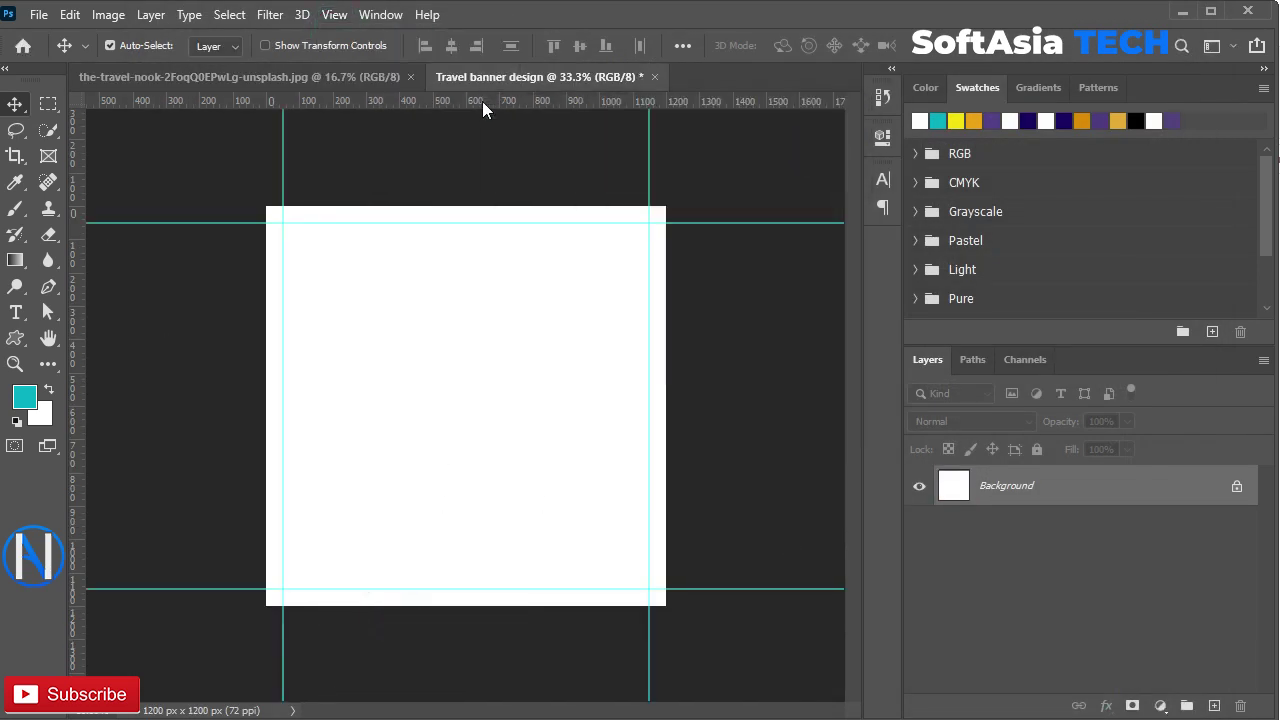
drag(80, 328, 267, 323)
drag(471, 86, 397, 80)
drag(78, 393, 665, 369)
drag(517, 104, 409, 606)
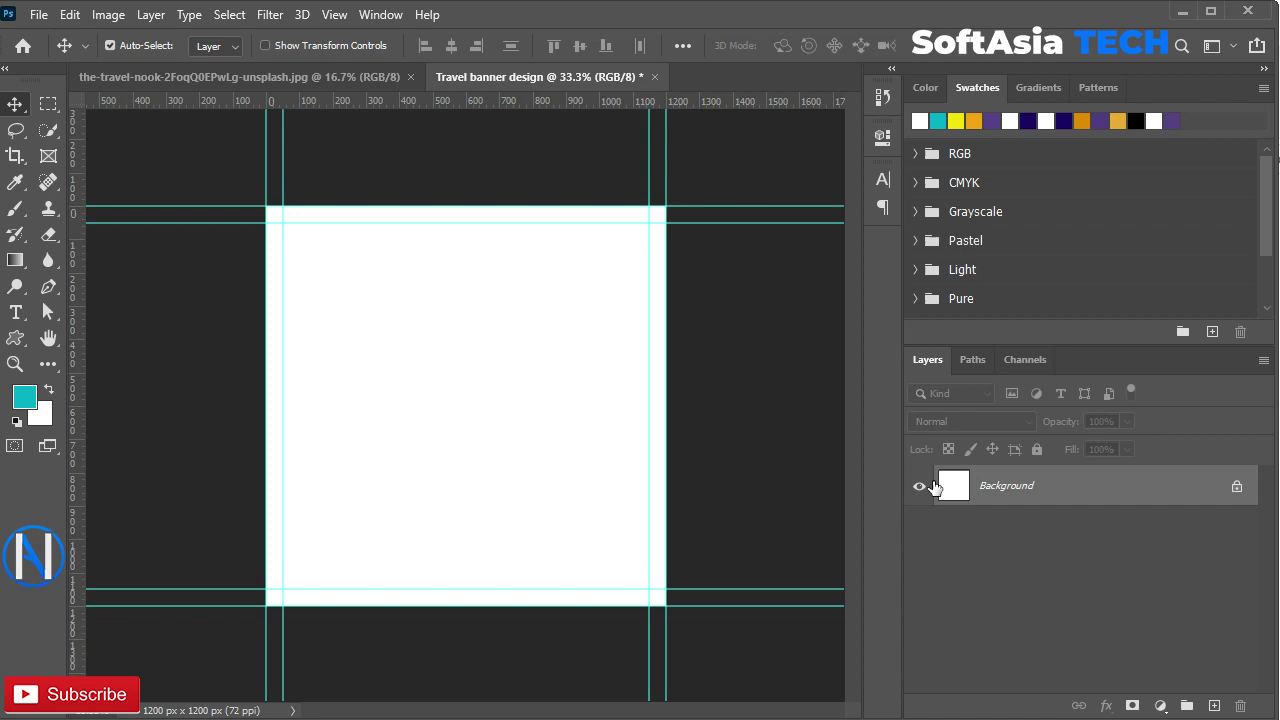
- Bring the beach photo into the banner document and unlock the white background layer
click(213, 77)
drag(400, 445, 505, 417)
click(1077, 530)
click(1236, 527)
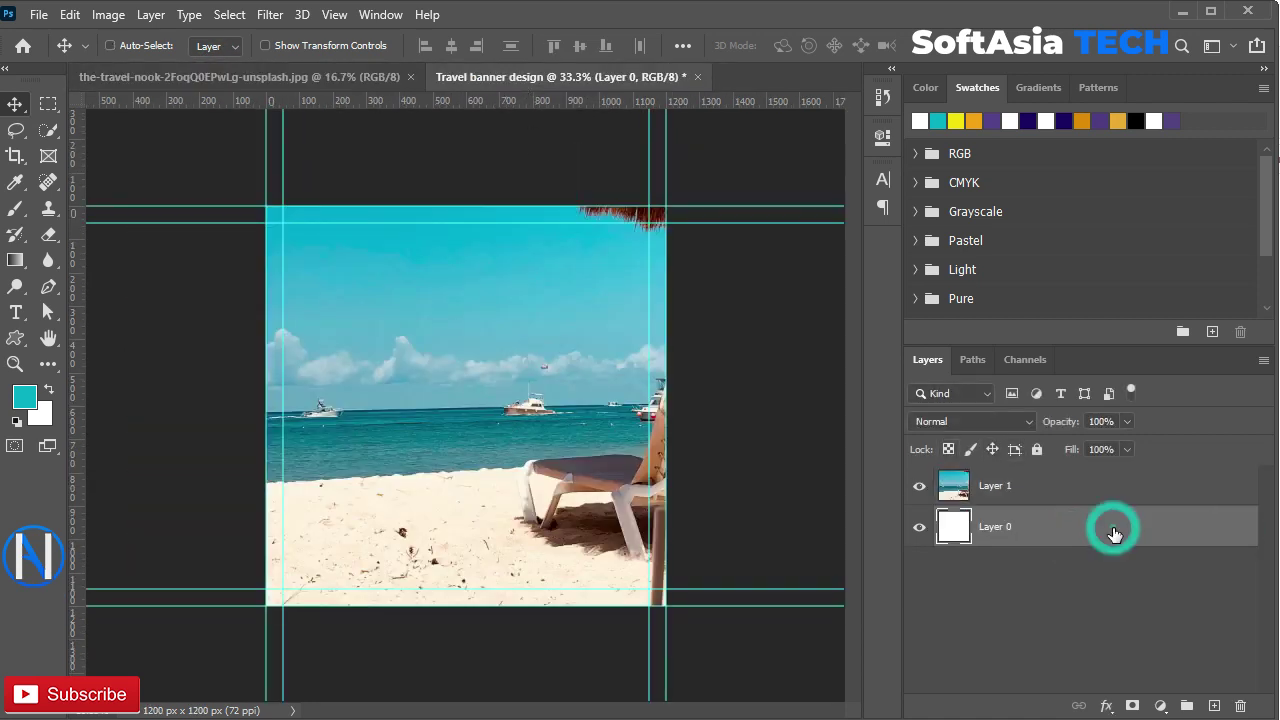
- Put the unlocked white layer into its own group named "bg"
key(ctrl+g)
click(941, 519)
double_click(988, 522)
text(bg)
key(Return)
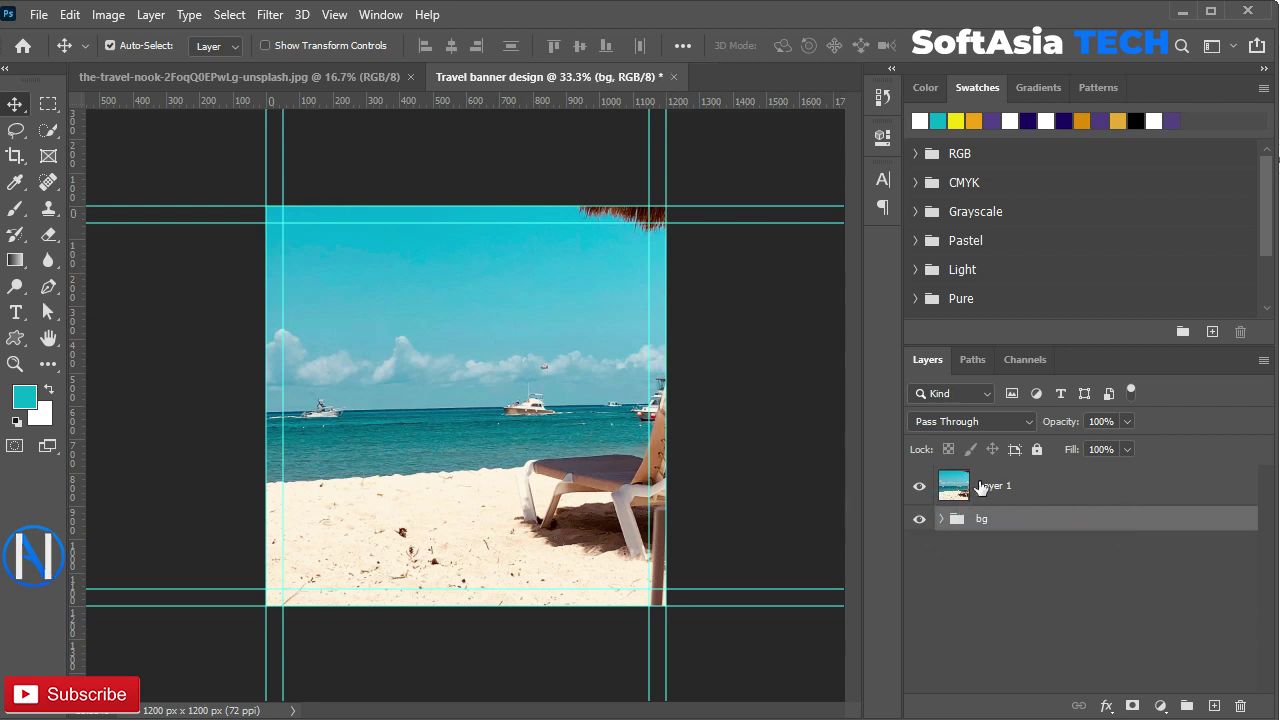
- Convert the beach photo layer to a smart object
click(980, 487)
right_click(1025, 505)
click(1060, 282)
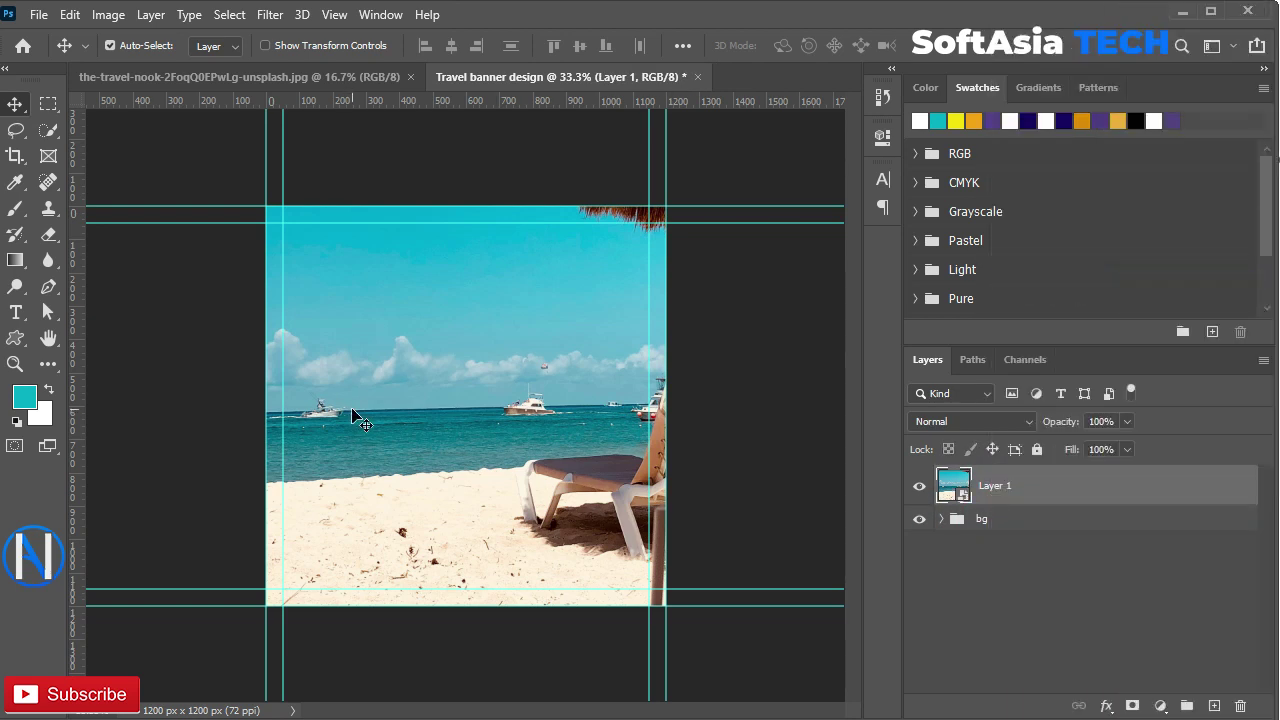
- Scale the beach photo to 87.16% and reposition it so the thatched umbrella and lounge chair sit inside the canvas
scroll(352, 410, down, 3)
drag(425, 437, 433, 437)
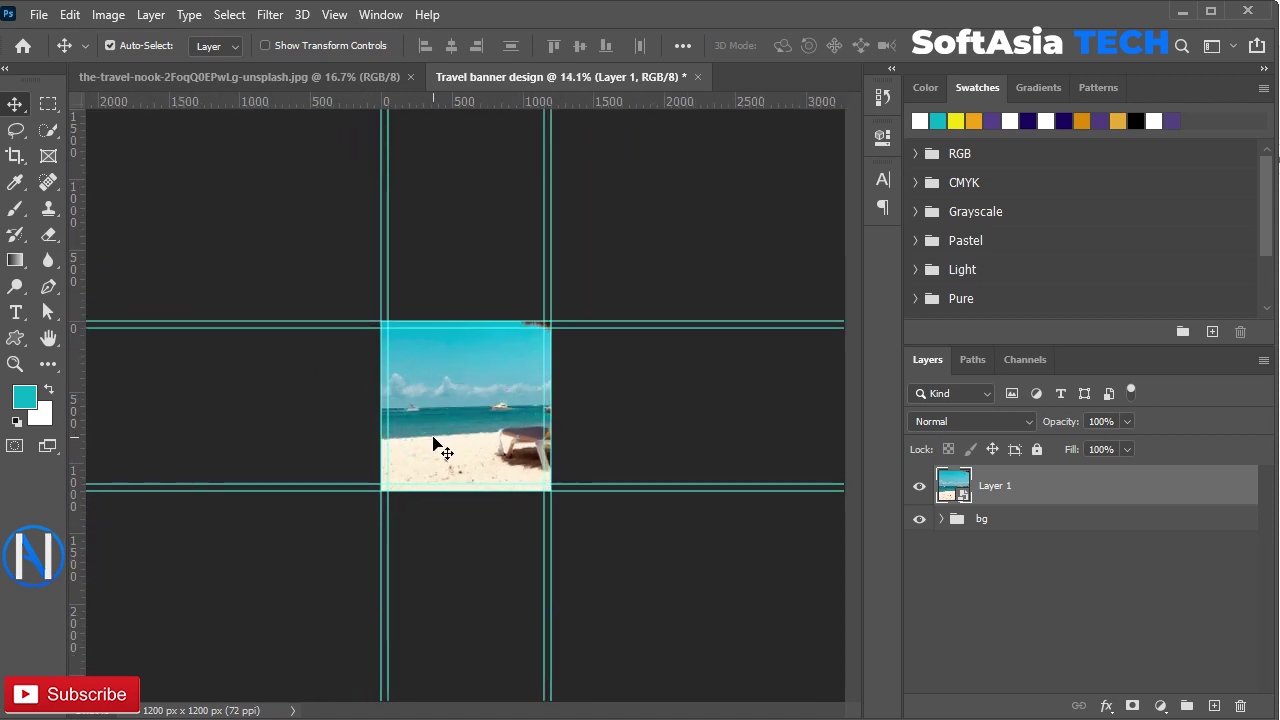
key(ctrl+t)
drag(494, 187, 473, 240)
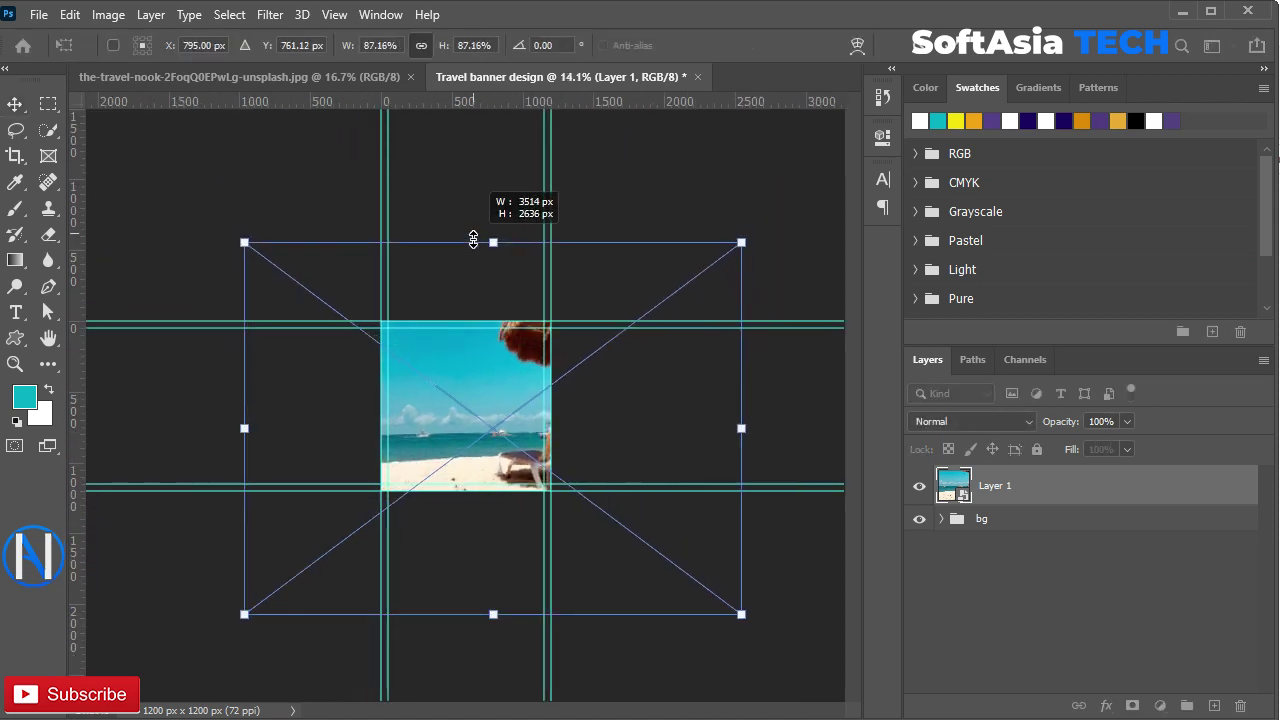
scroll(477, 508, up, 3)
drag(536, 527, 462, 477)
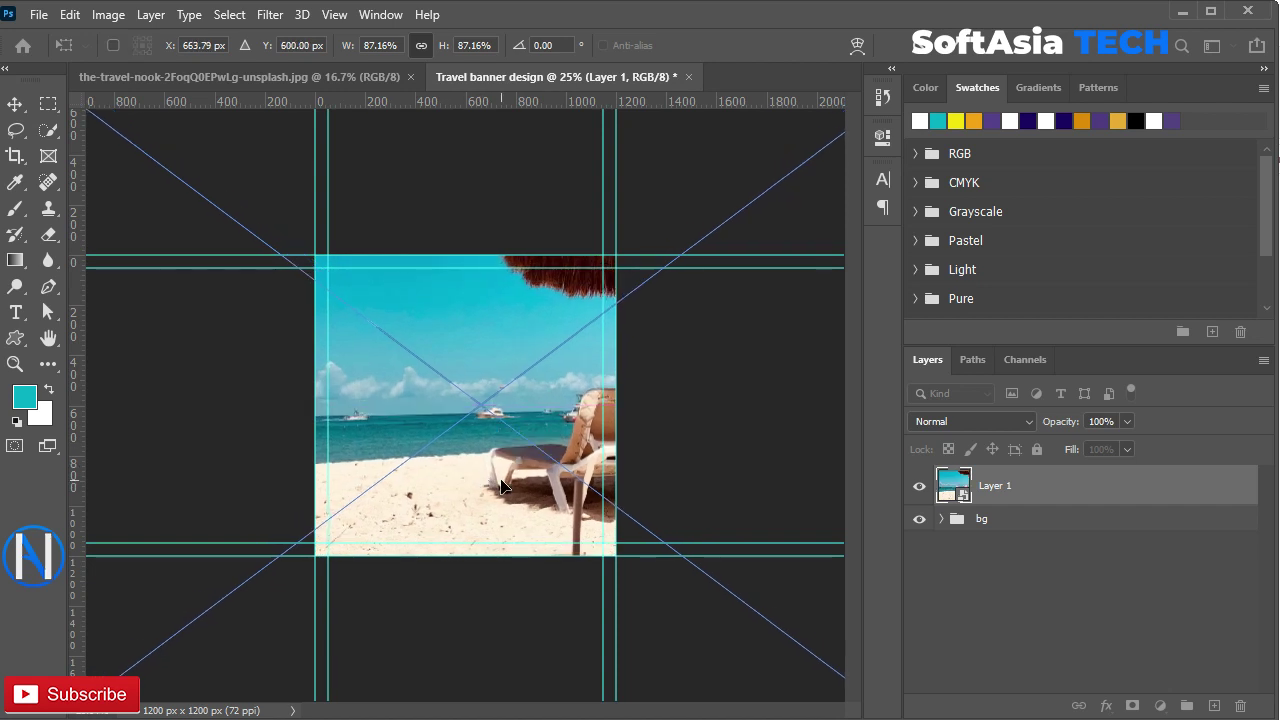
click(958, 48)
- Draw a rectangle about 1223 × 385 px across the canvas's lower edge, covering the bottom of the photo
scroll(464, 534, up, 4)
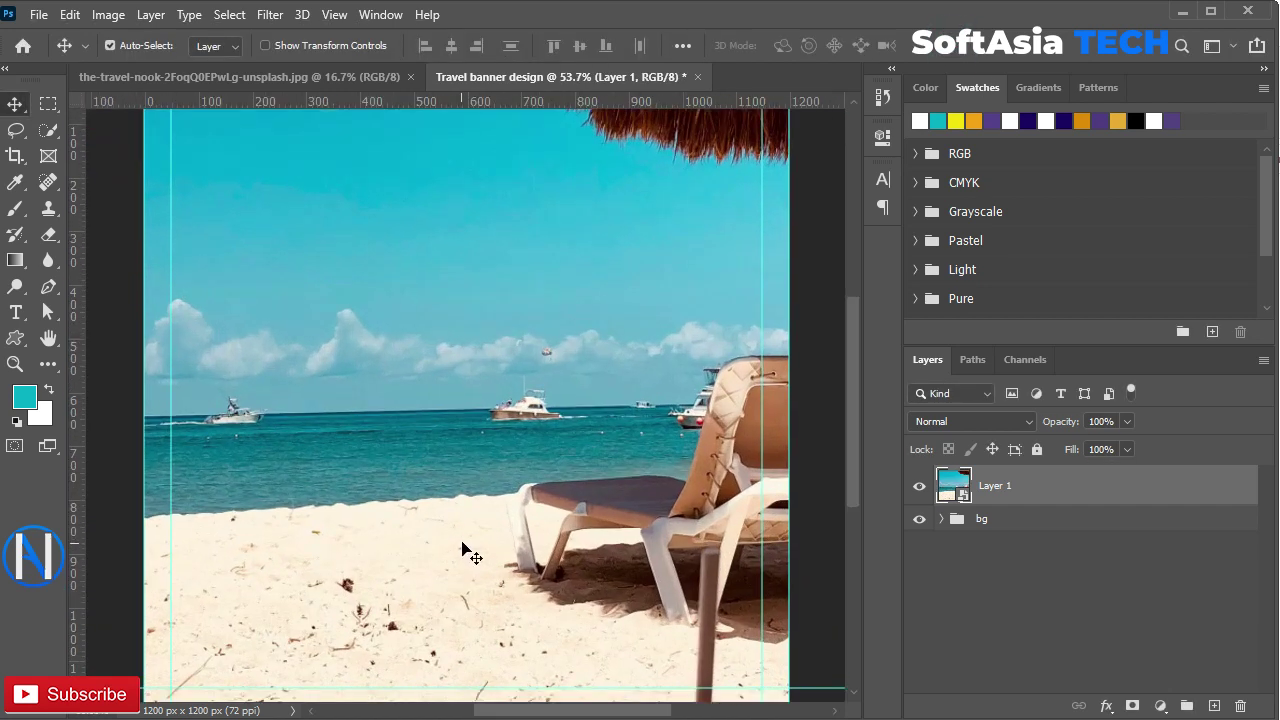
drag(463, 525, 466, 387)
click(15, 338)
right_click(15, 338)
click(100, 334)
drag(139, 465, 735, 662)
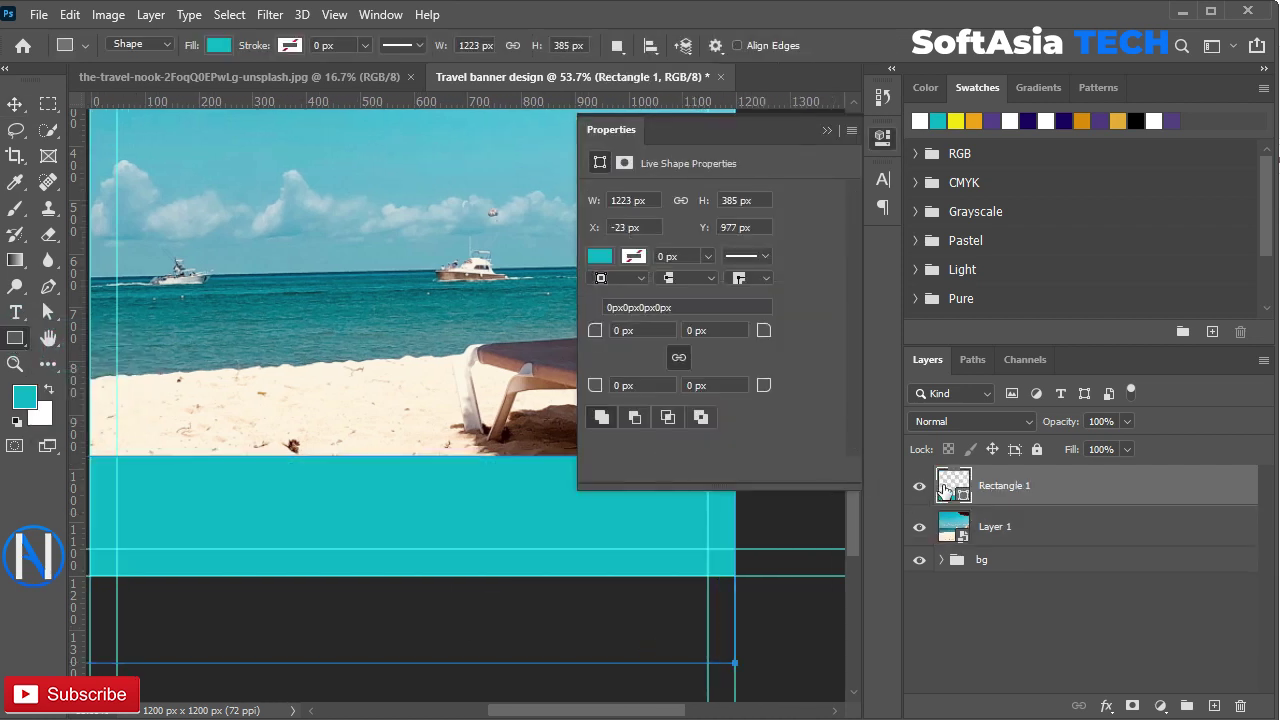
- Fill the rectangle with white and move it up slightly over the sand
double_click(945, 492)
drag(843, 423, 837, 374)
key(Return)
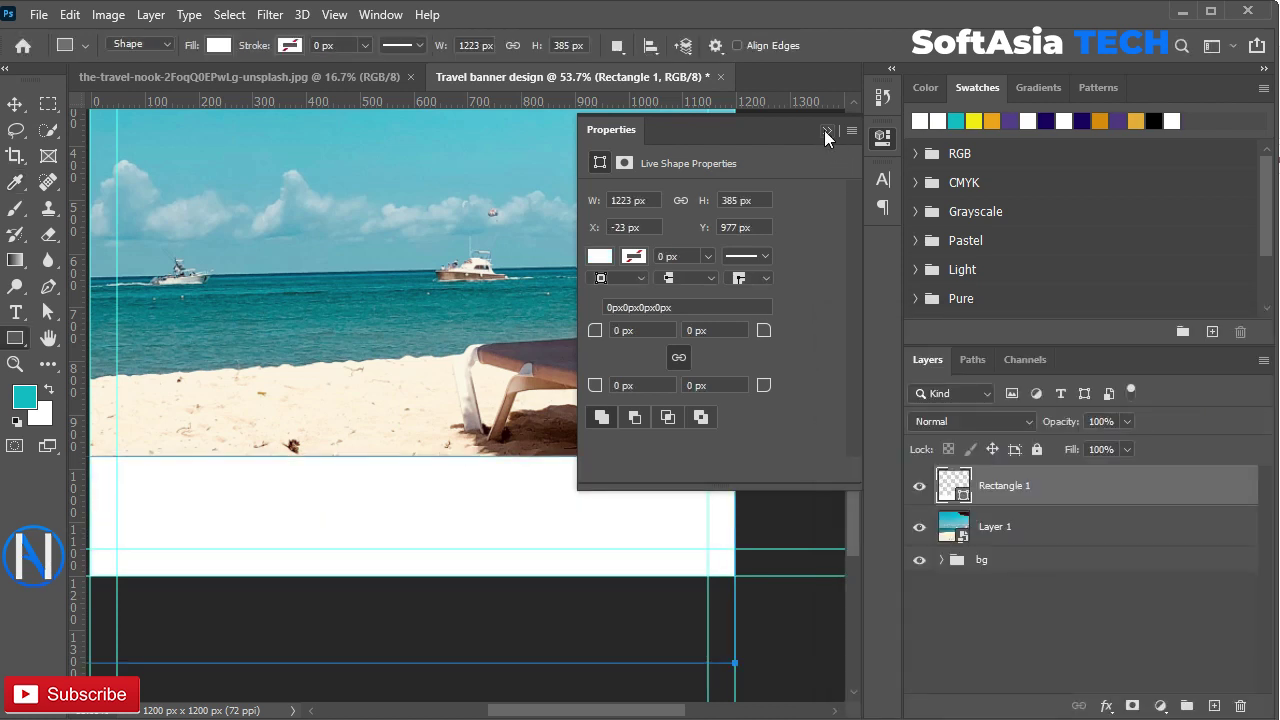
click(827, 132)
key(v)
drag(191, 409, 314, 459)
mouse_move(415, 562)
mouse_down()
mouse_move(421, 530)
mouse_move(419, 549)
mouse_up()
mouse_move(385, 410)
mouse_down()
mouse_move(378, 526)
mouse_move(343, 439)
mouse_move(364, 423)
mouse_up()
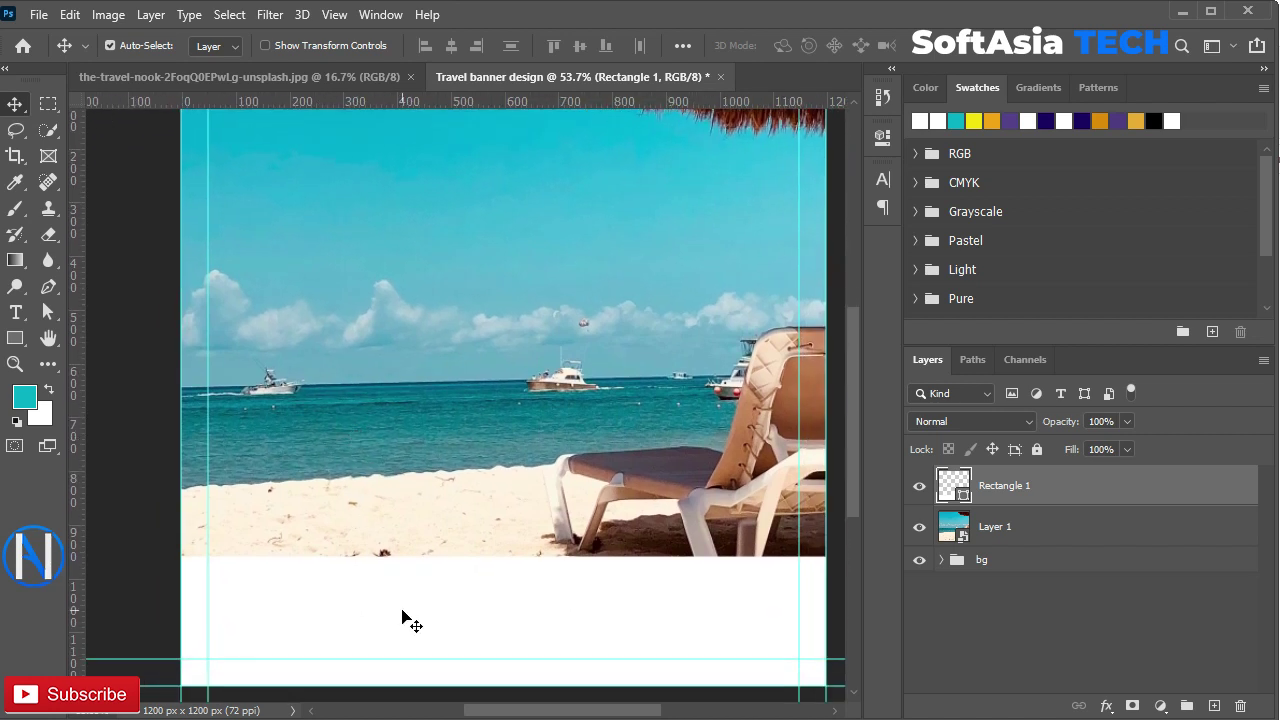
- Group the white rectangle with the beach photo and name the group "image"
shift+click(1006, 529)
key(ctrl+g)
double_click(990, 478)
text(ima)
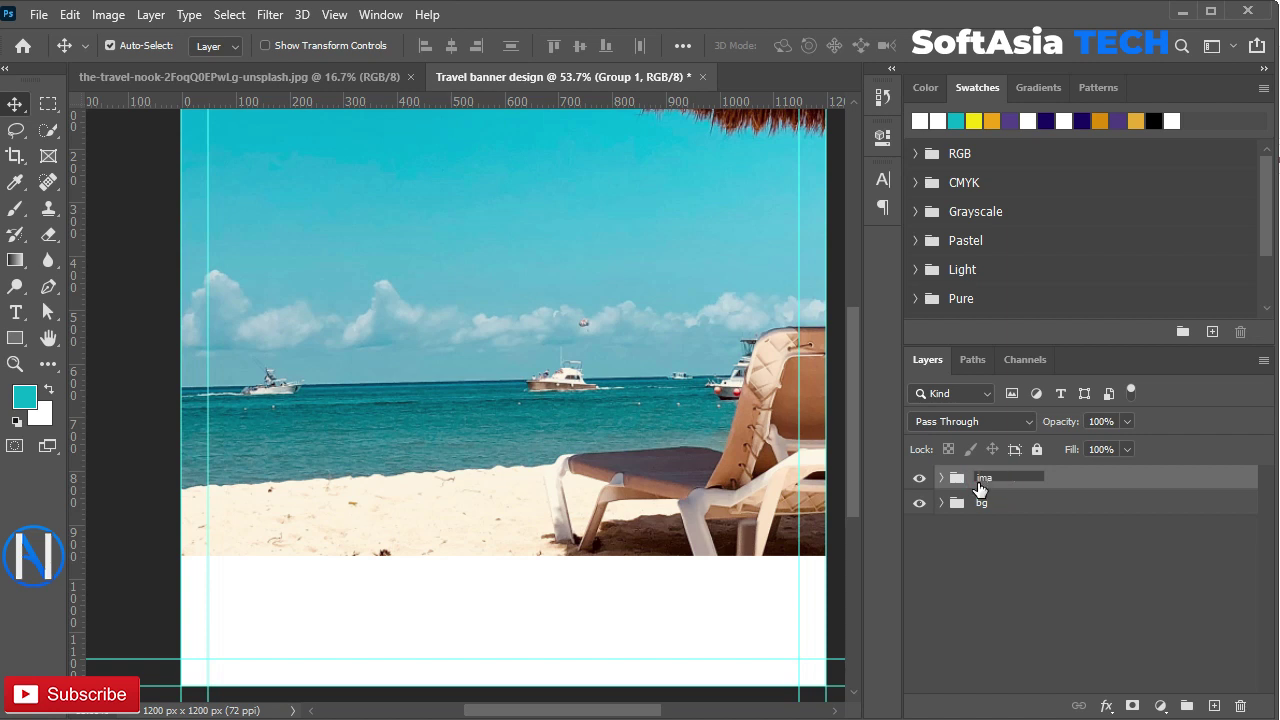
key(Return)
- Start a text layer on the sky, clear its placeholder, and set the type to Lato Bold, 72 pt, black (#000000)
scroll(575, 490, up, 2)
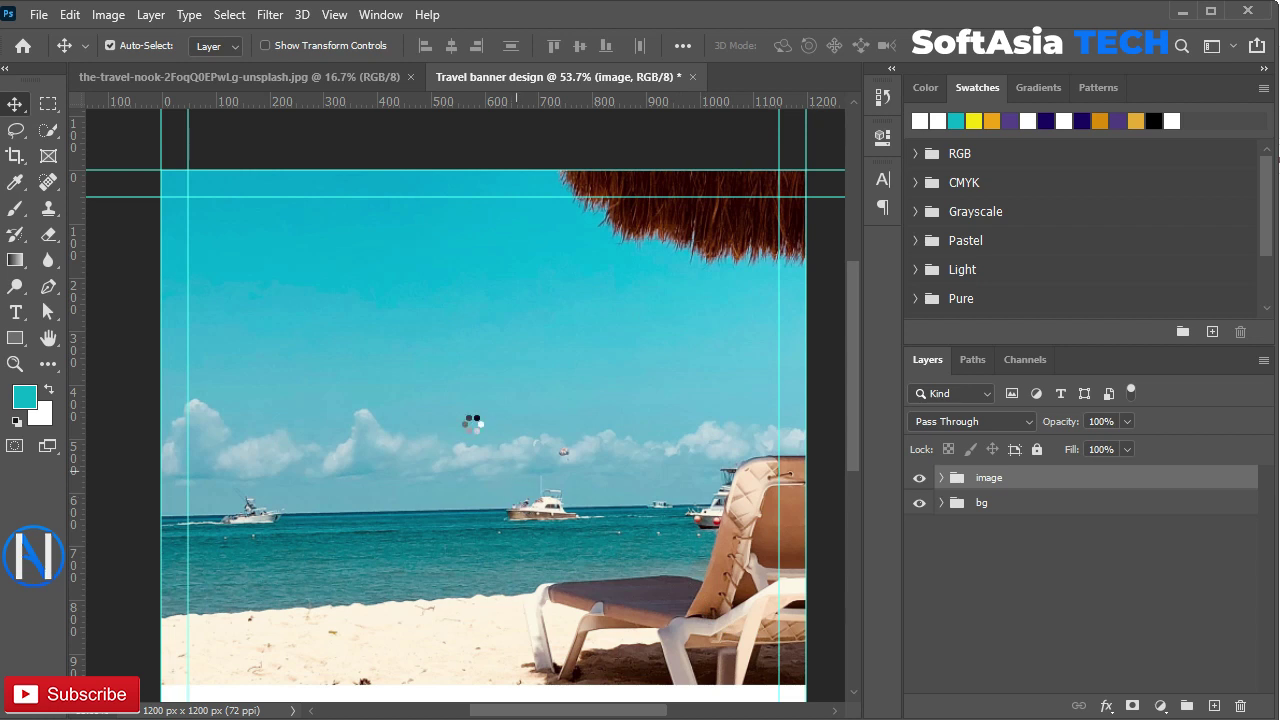
key(t)
click(461, 392)
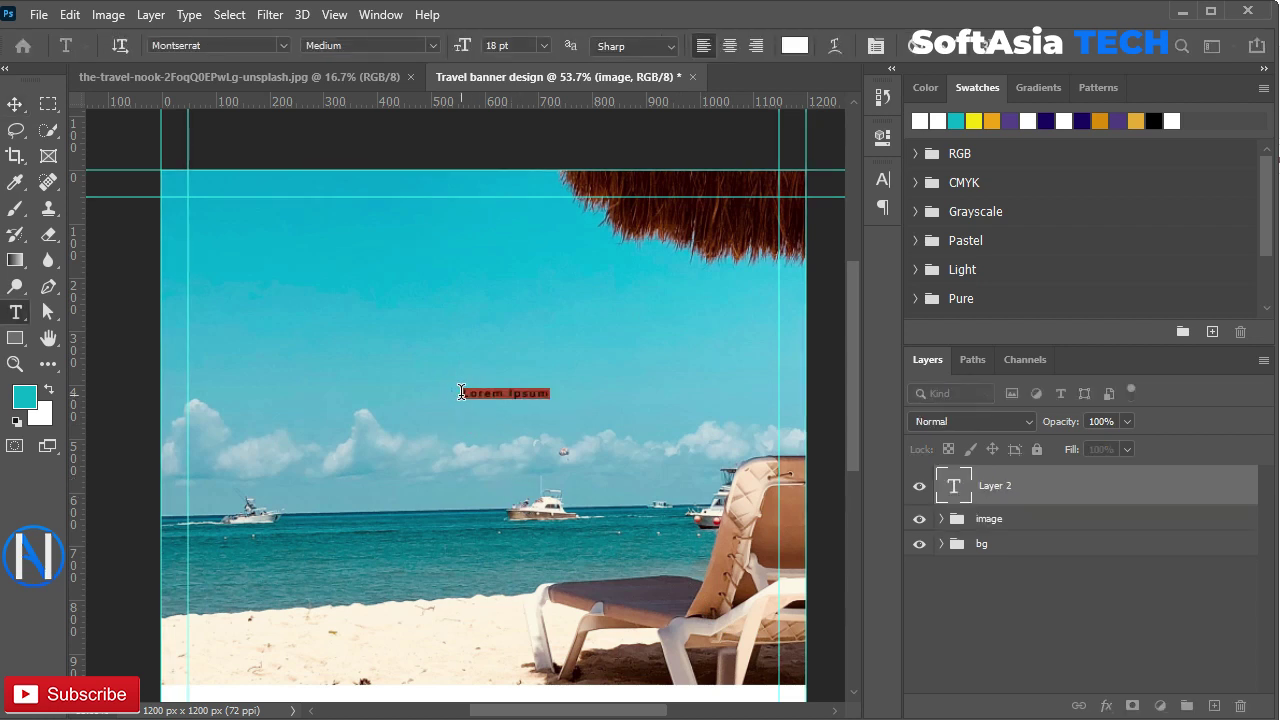
key(BackSpace)
click(883, 184)
click(690, 208)
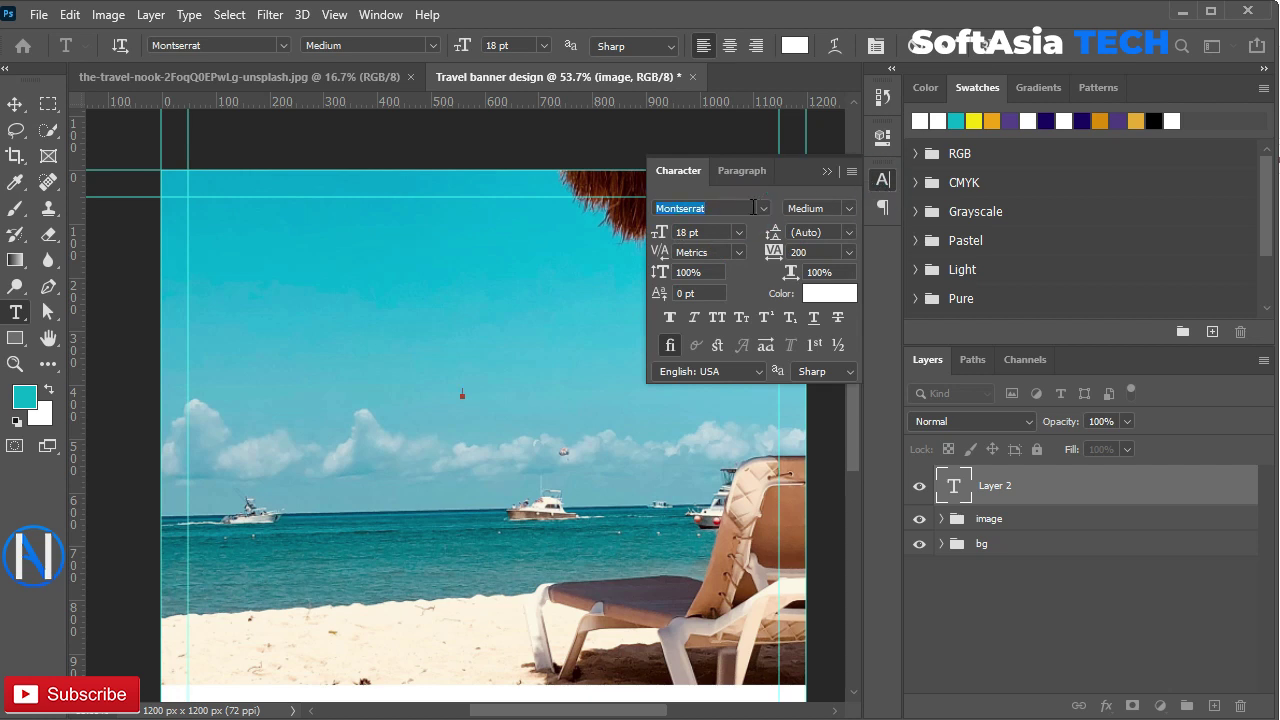
text(la)
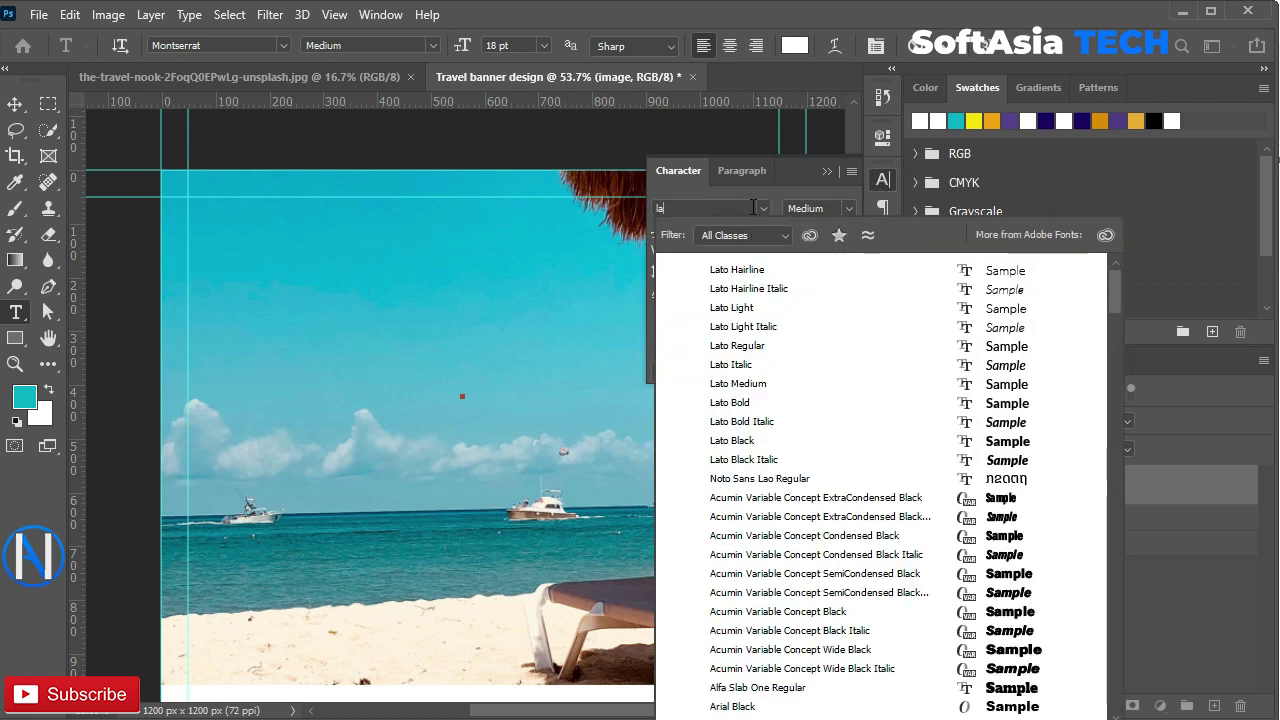
click(730, 402)
click(741, 232)
click(700, 488)
click(815, 293)
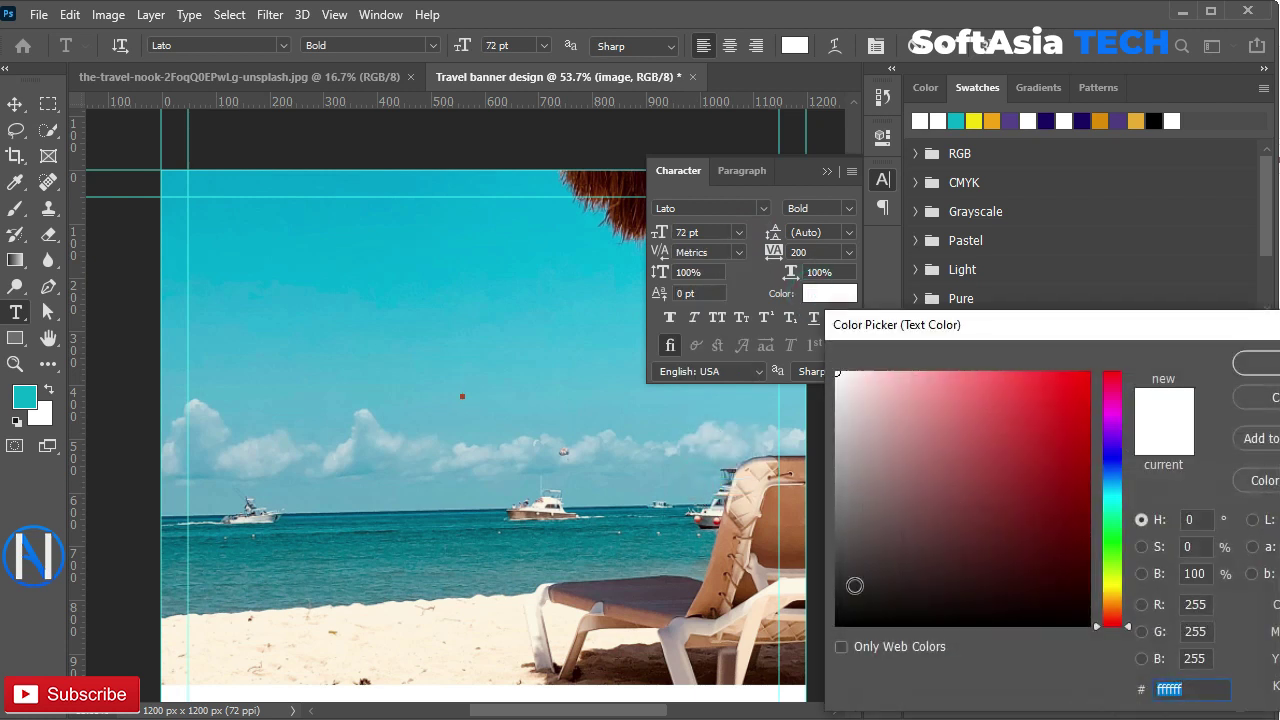
text(000000)
key(Return)
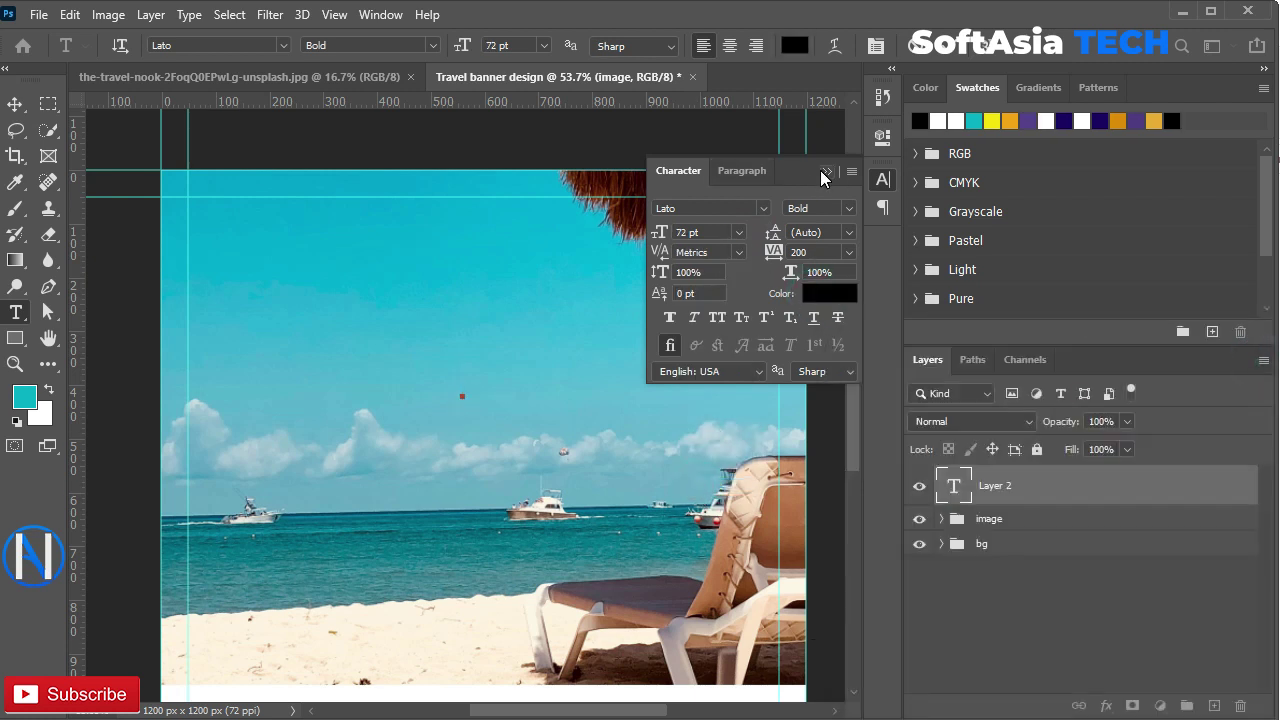
click(824, 172)
- Copy the headline "Enjoy the best seven day of your life." from the other window and paste it into the banner's text layer
key(alt+Tab)
drag(379, 461, 522, 492)
key(ctrl+c)
click(987, 398)
click(466, 396)
key(ctrl+v)
click(1056, 492)
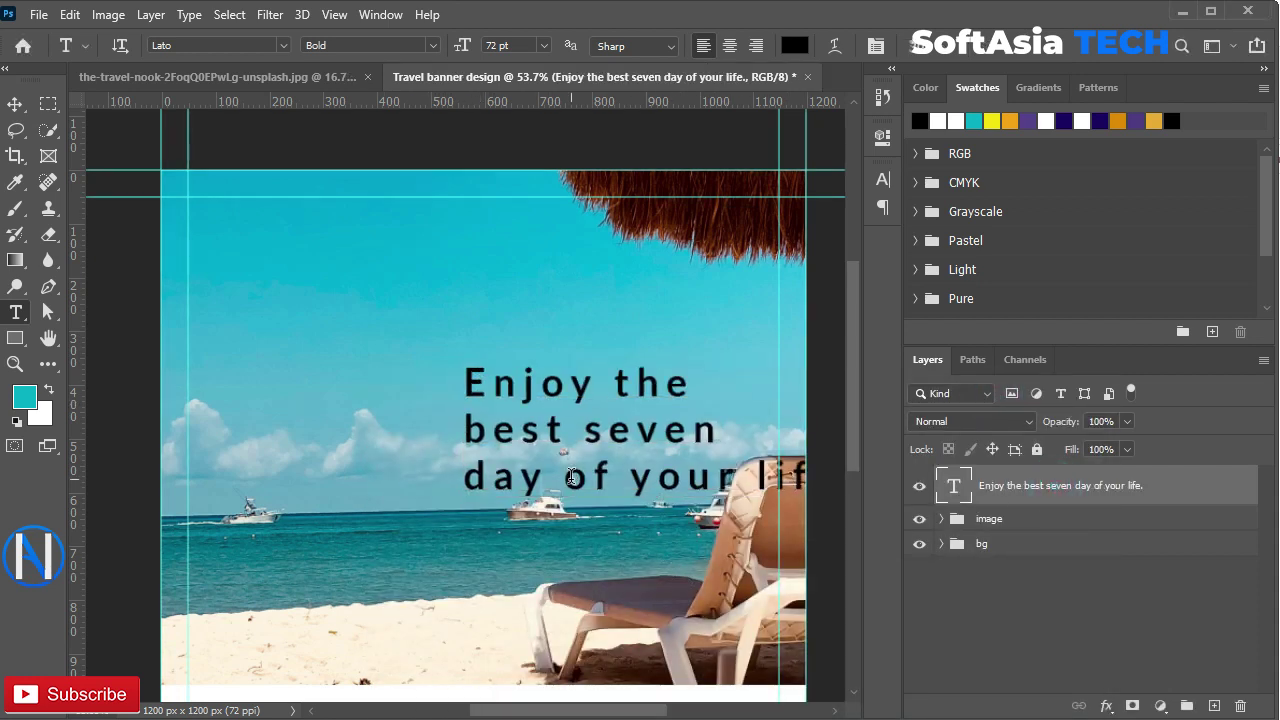
- Move the headline to the left margin guide in the sky and set its tracking to 0
key(v)
drag(597, 482, 322, 393)
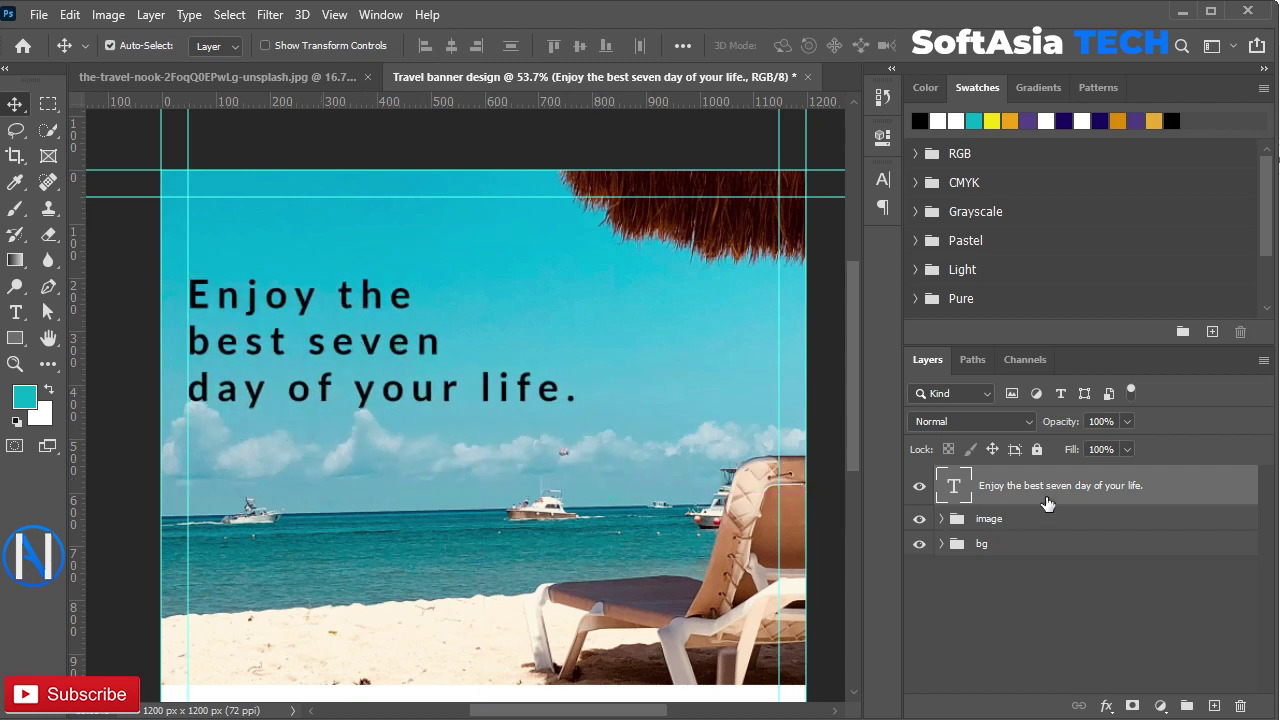
click(884, 180)
click(845, 251)
click(820, 377)
click(827, 171)
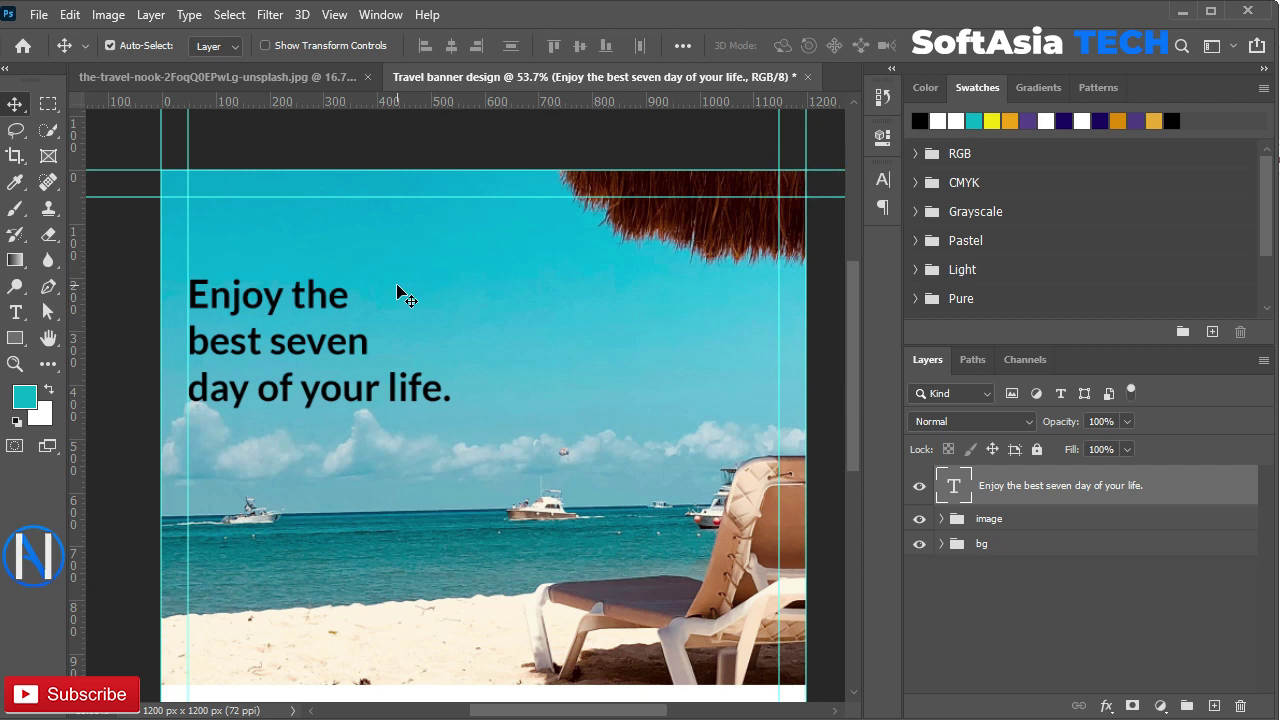
- Change the headline's font weight to Regular
click(883, 180)
click(848, 208)
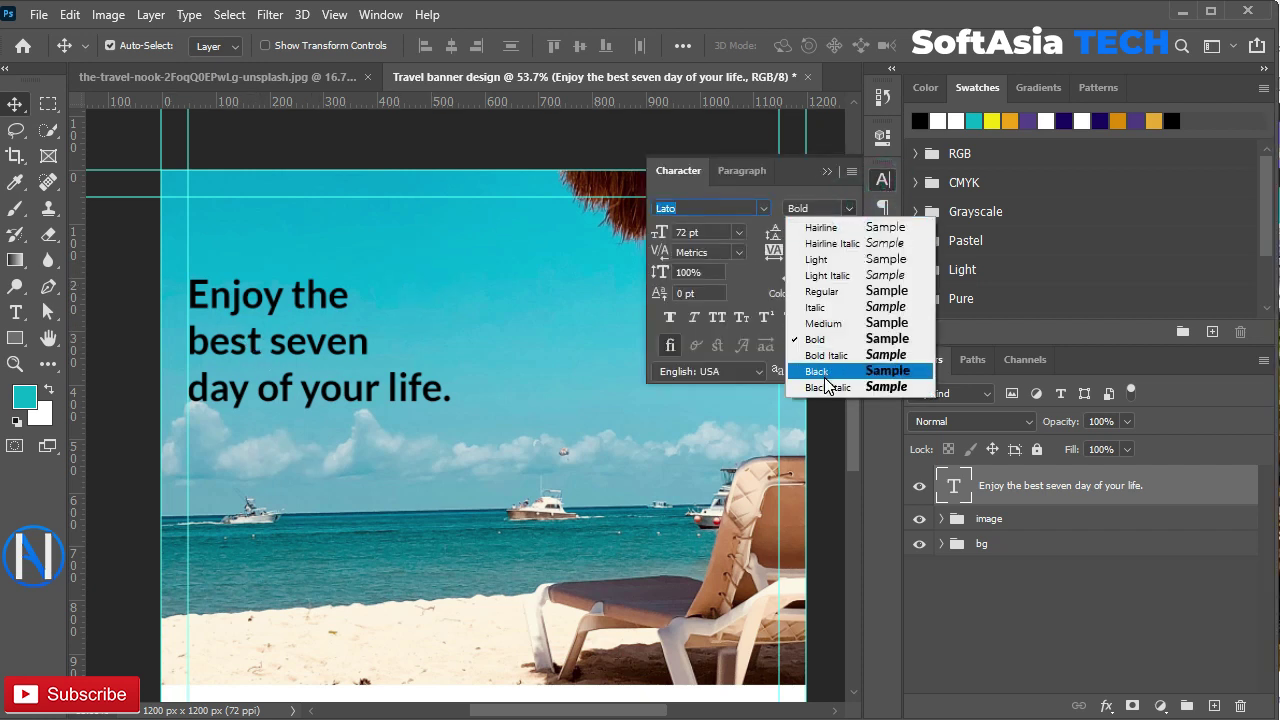
click(822, 291)
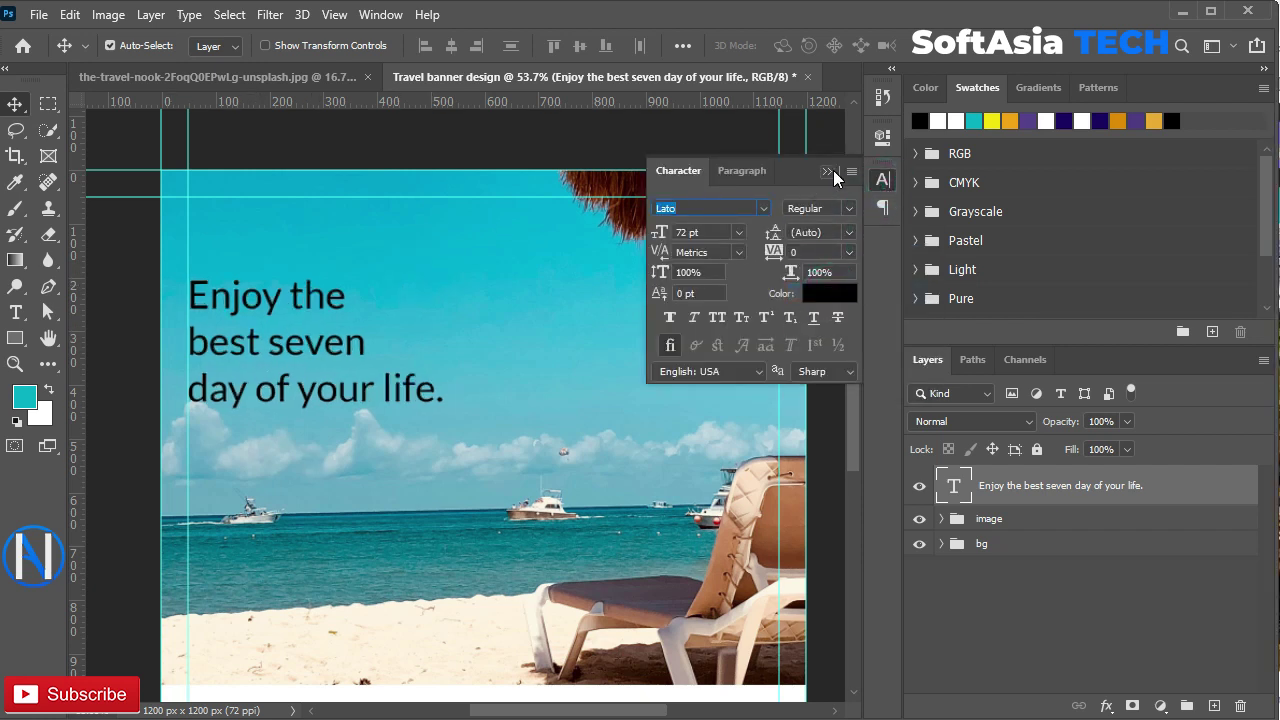
click(826, 172)
- Make the words "best seven" Bold and color them with the turquoise sampled from the foreground color
double_click(323, 349)
drag(366, 343, 188, 343)
click(883, 180)
click(848, 208)
click(825, 340)
click(829, 293)
click(36, 397)
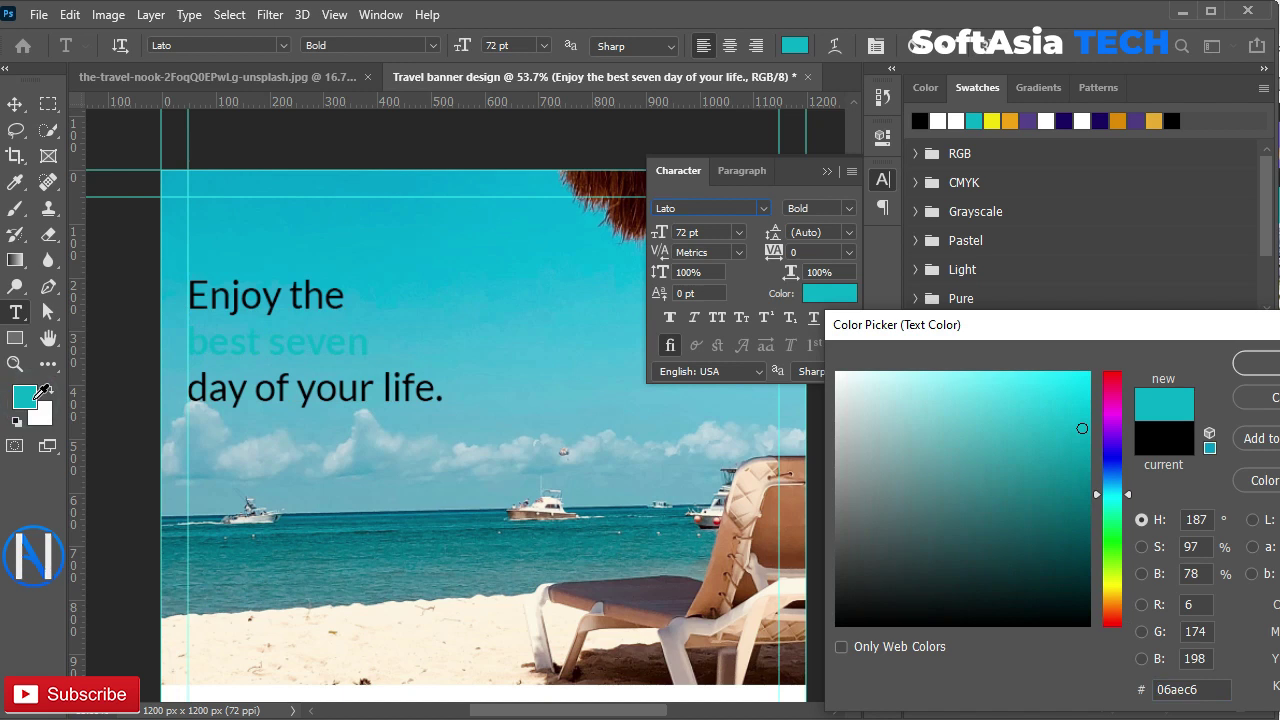
click(1258, 363)
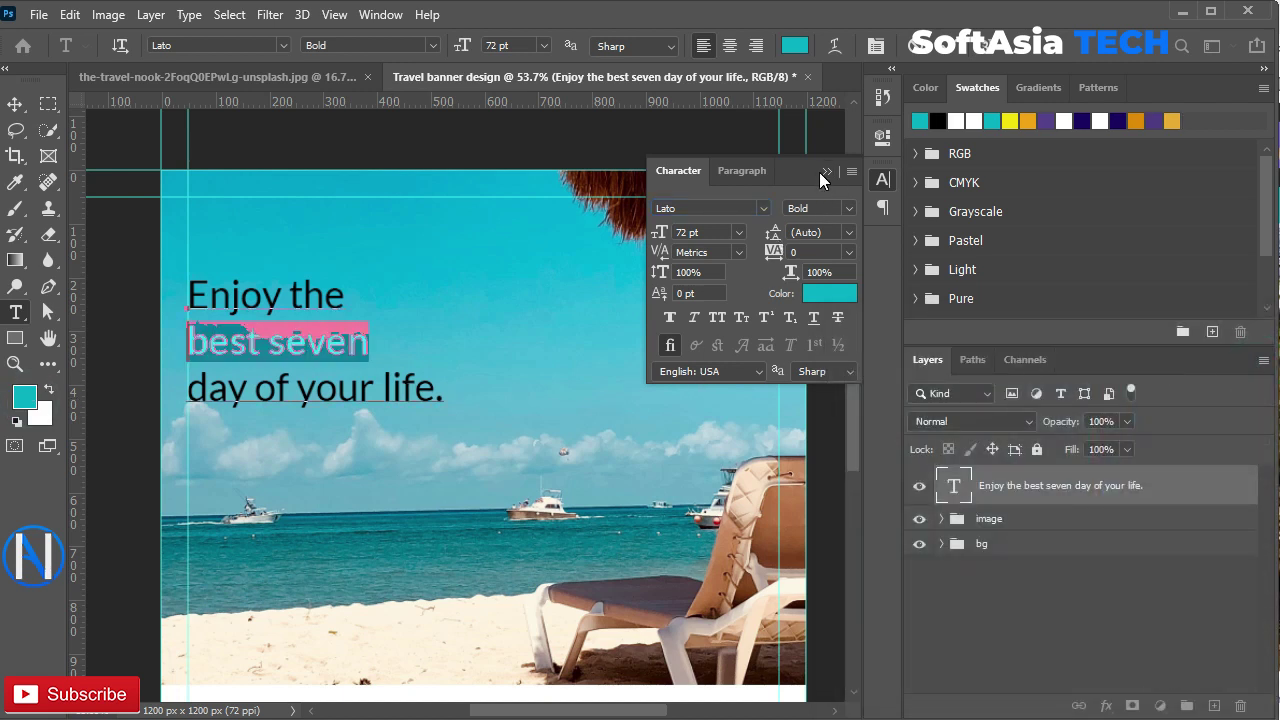
- Darken the color of "best seven" to teal #148797 and commit the text edit
click(840, 291)
click(1066, 472)
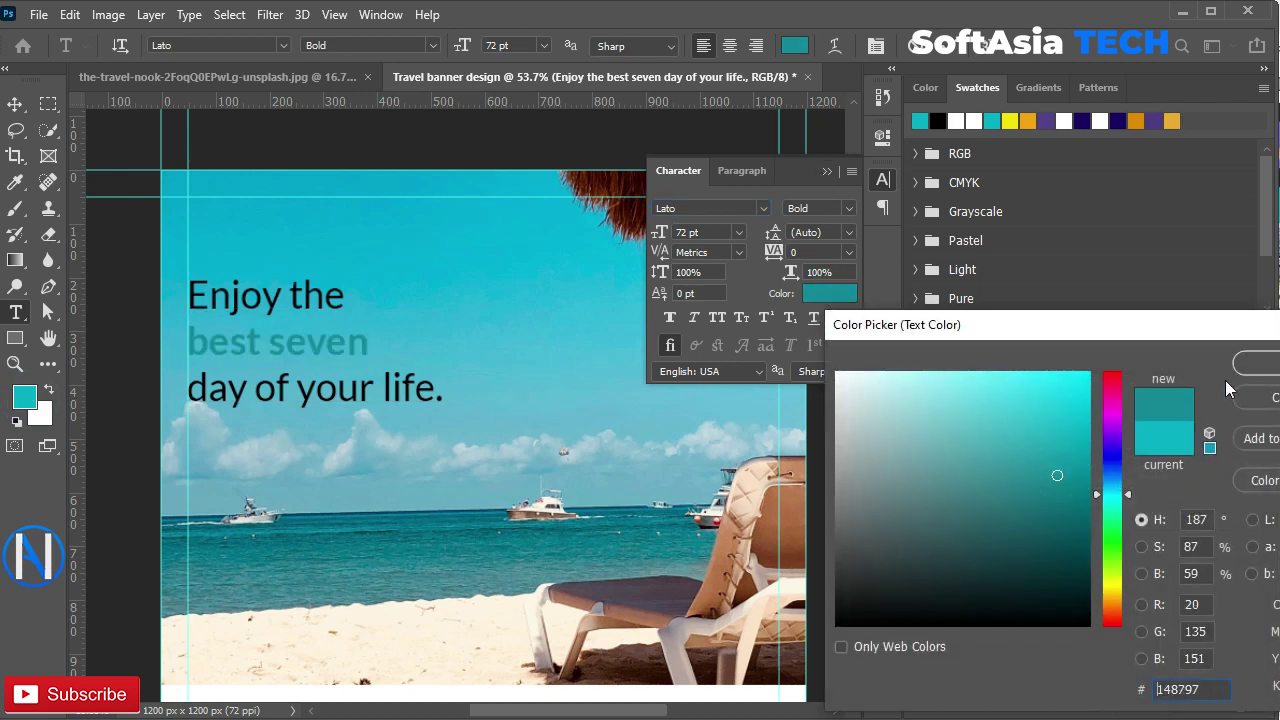
click(1255, 363)
click(827, 171)
key(ctrl+Return)
click(1025, 521)
key(v)
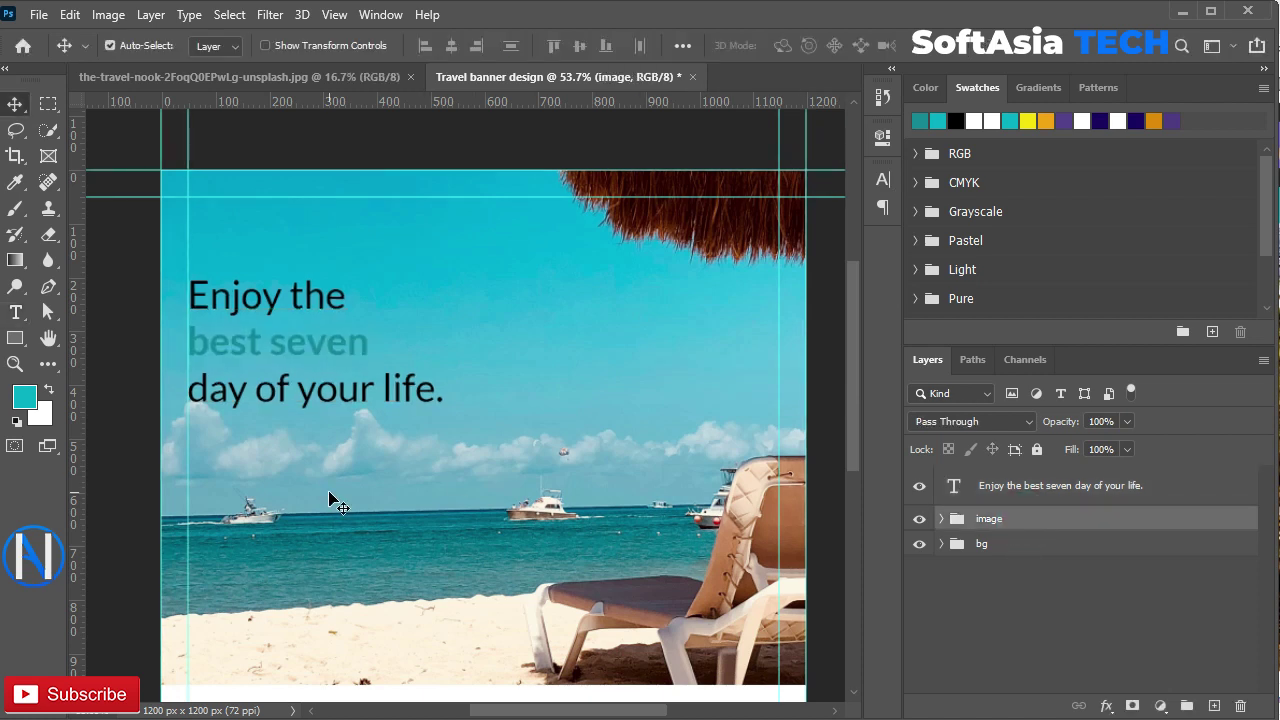
- Recolor the words "best seven" in the headline to a deep royal blue and commit the text edit
scroll(300, 480, up, 1)
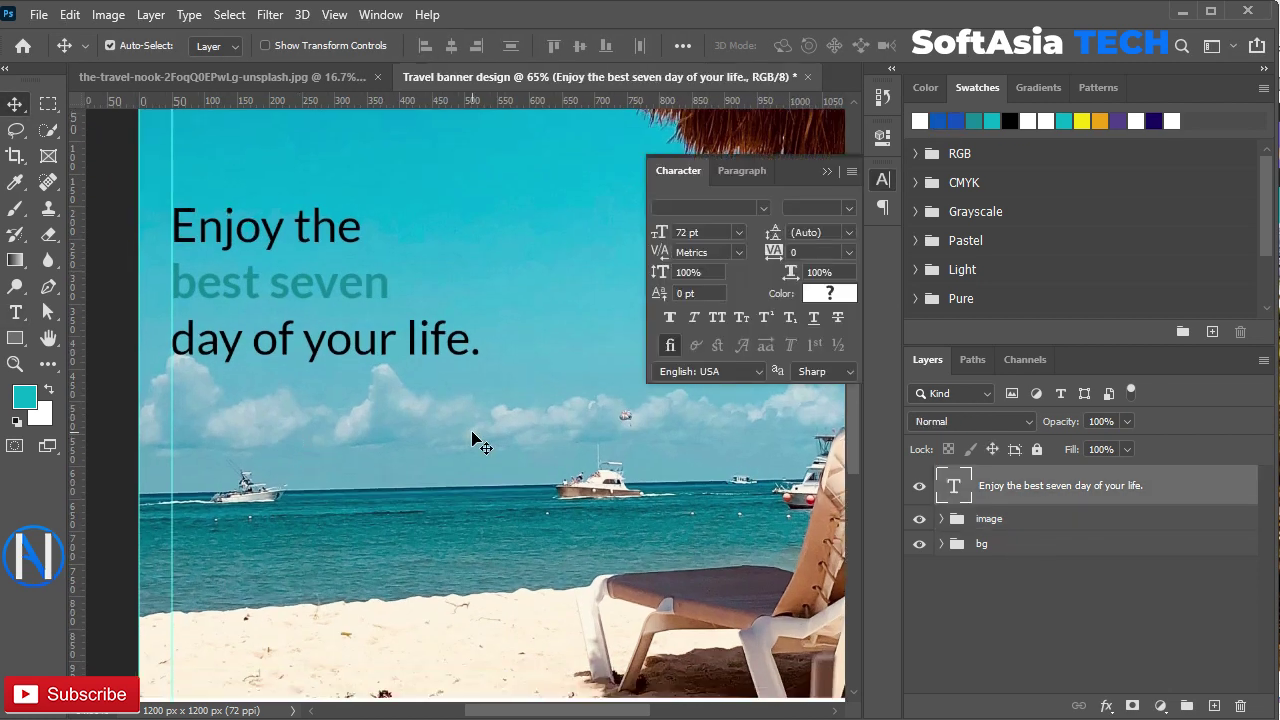
double_click(255, 282)
drag(410, 292, 157, 286)
click(825, 293)
text(1551ca)
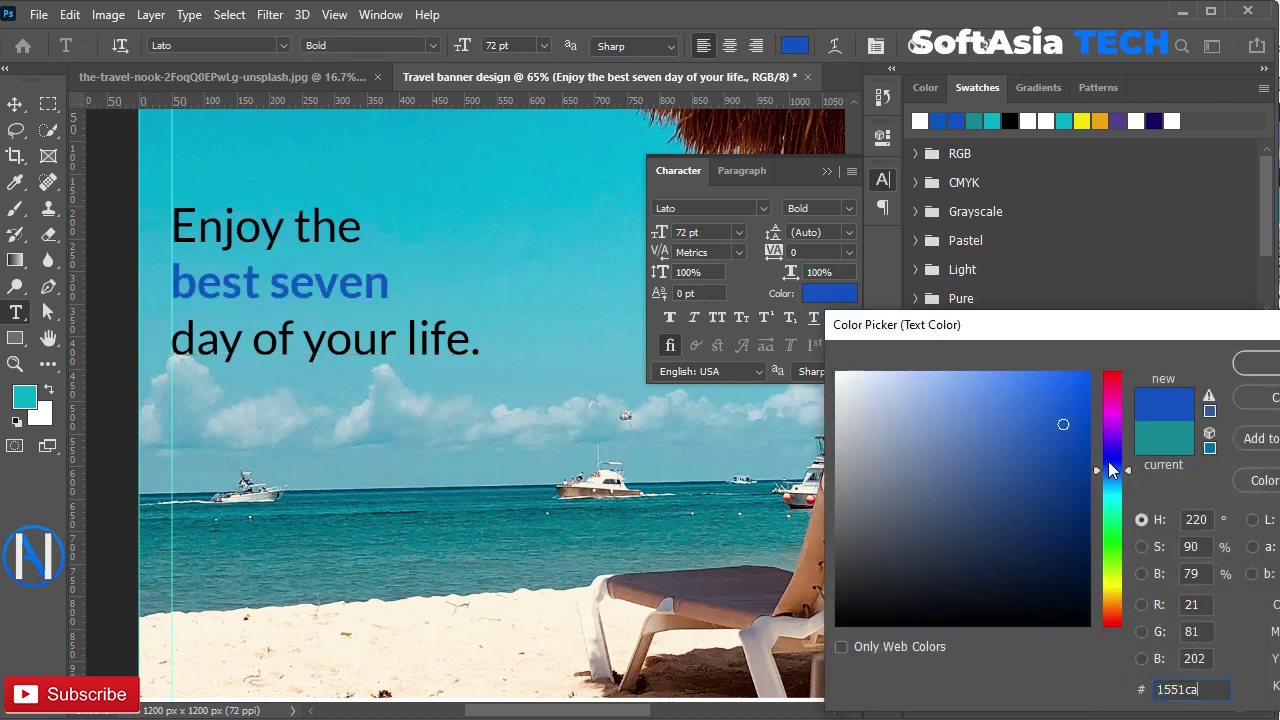
click(1137, 452)
text(06aec6)
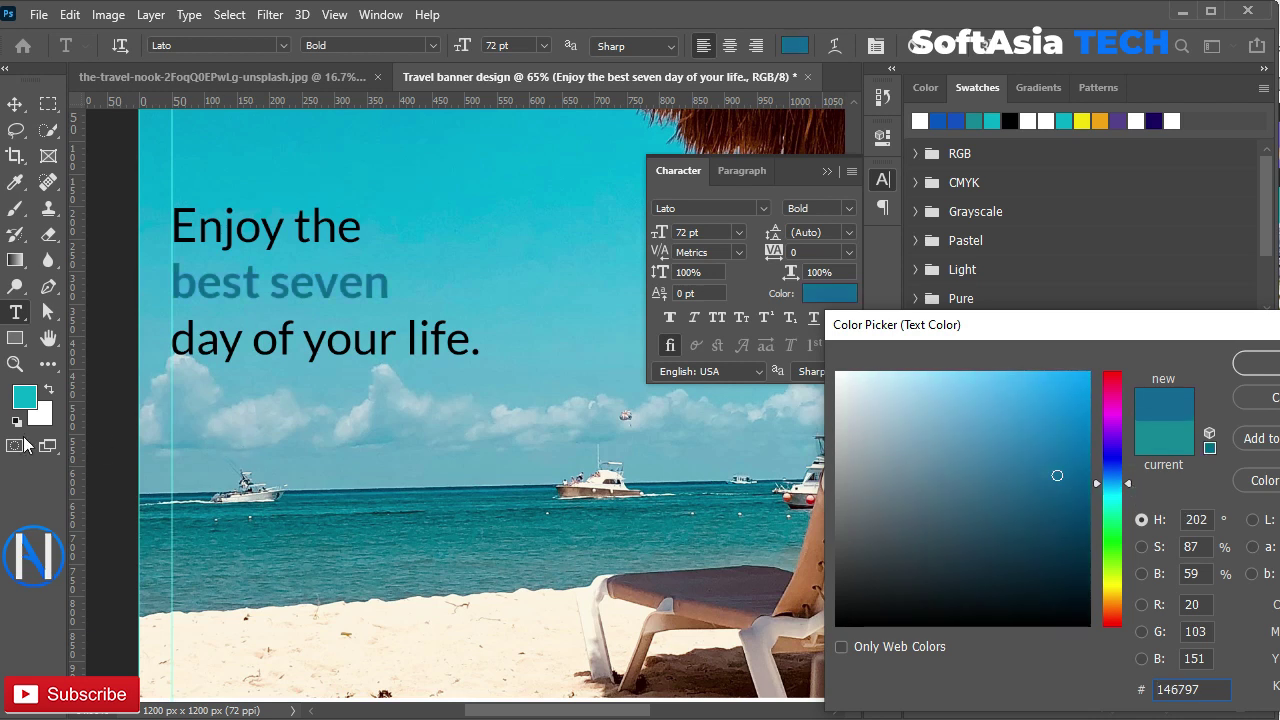
drag(1131, 498, 1130, 471)
click(1262, 370)
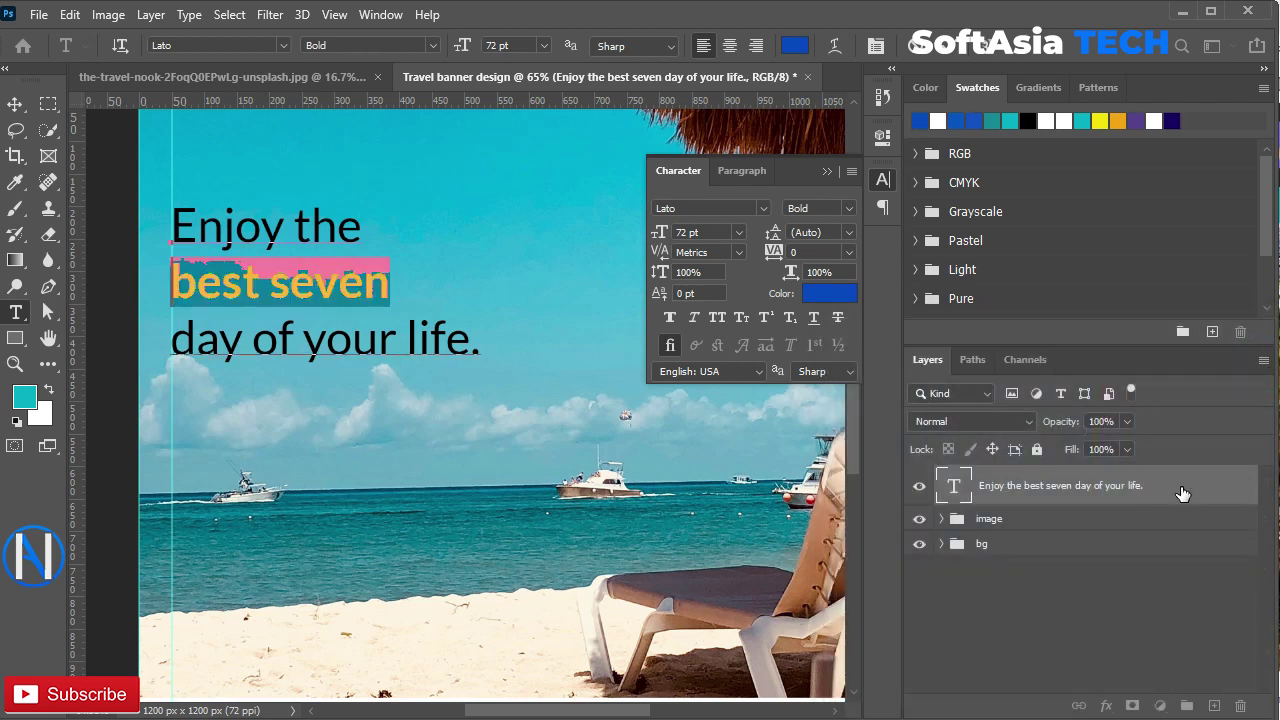
key(ctrl+Return)
- Set the headline's leading to 68 pt and move the headline slightly higher along the margin guide
click(808, 231)
drag(766, 232, 754, 232)
click(829, 172)
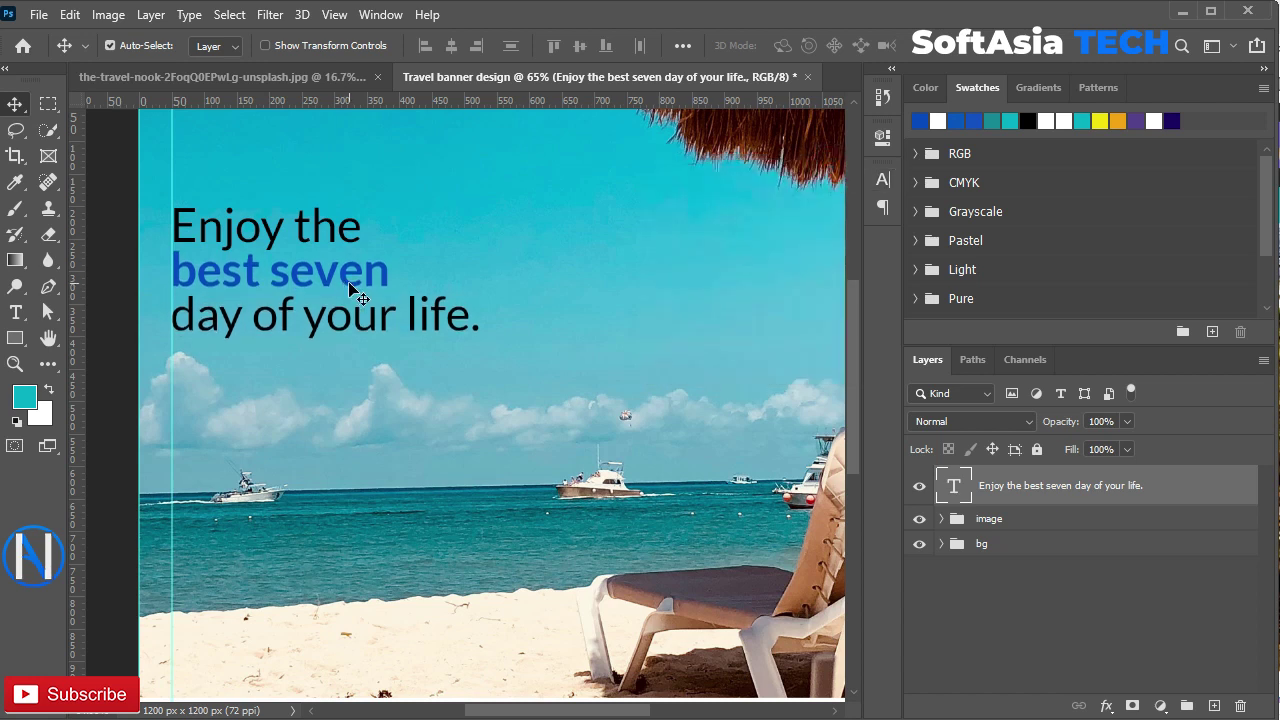
drag(300, 325, 300, 294)
drag(283, 408, 353, 373)
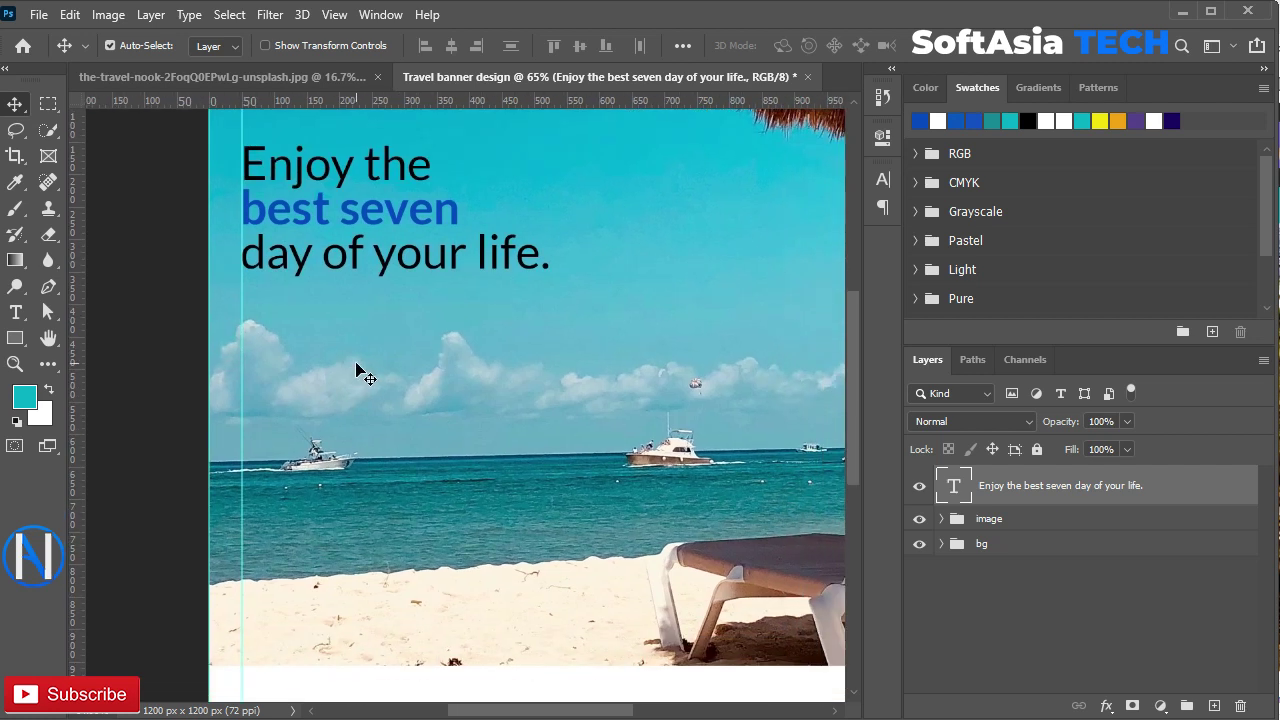
- Add a separate text layer reading "30,000" below the headline, over the clouds
key(t)
click(279, 395)
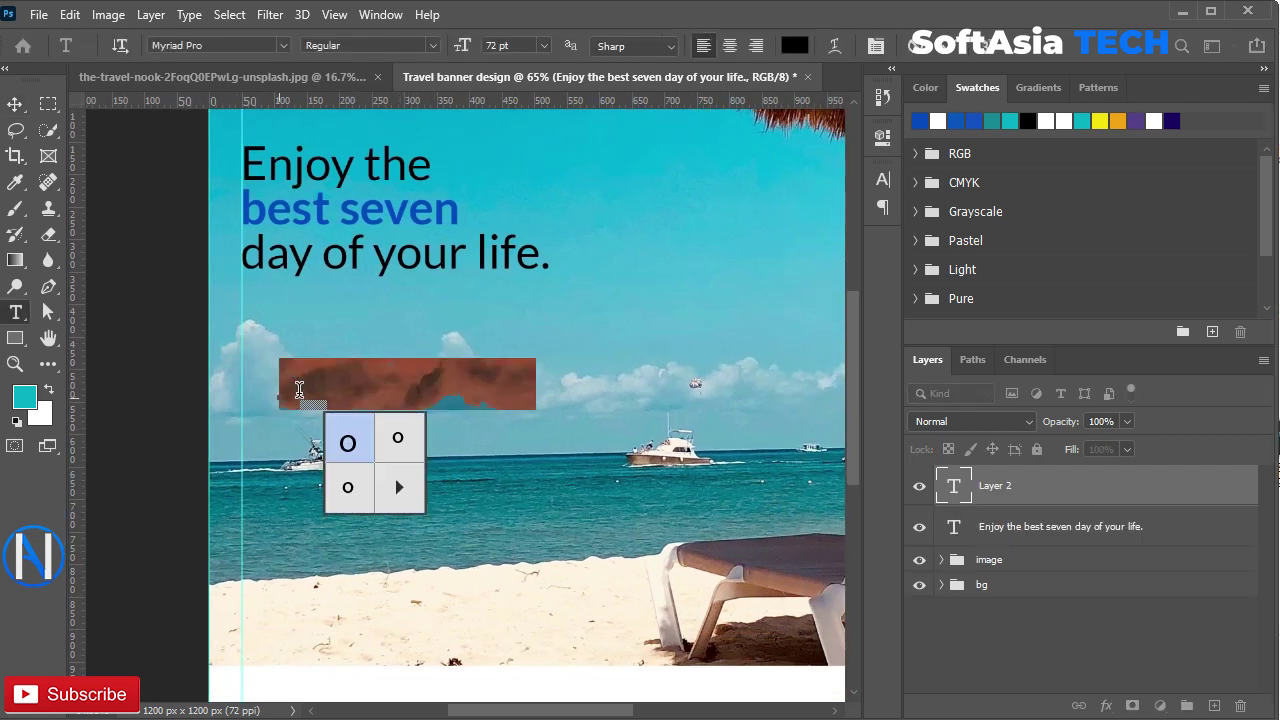
click(520, 389)
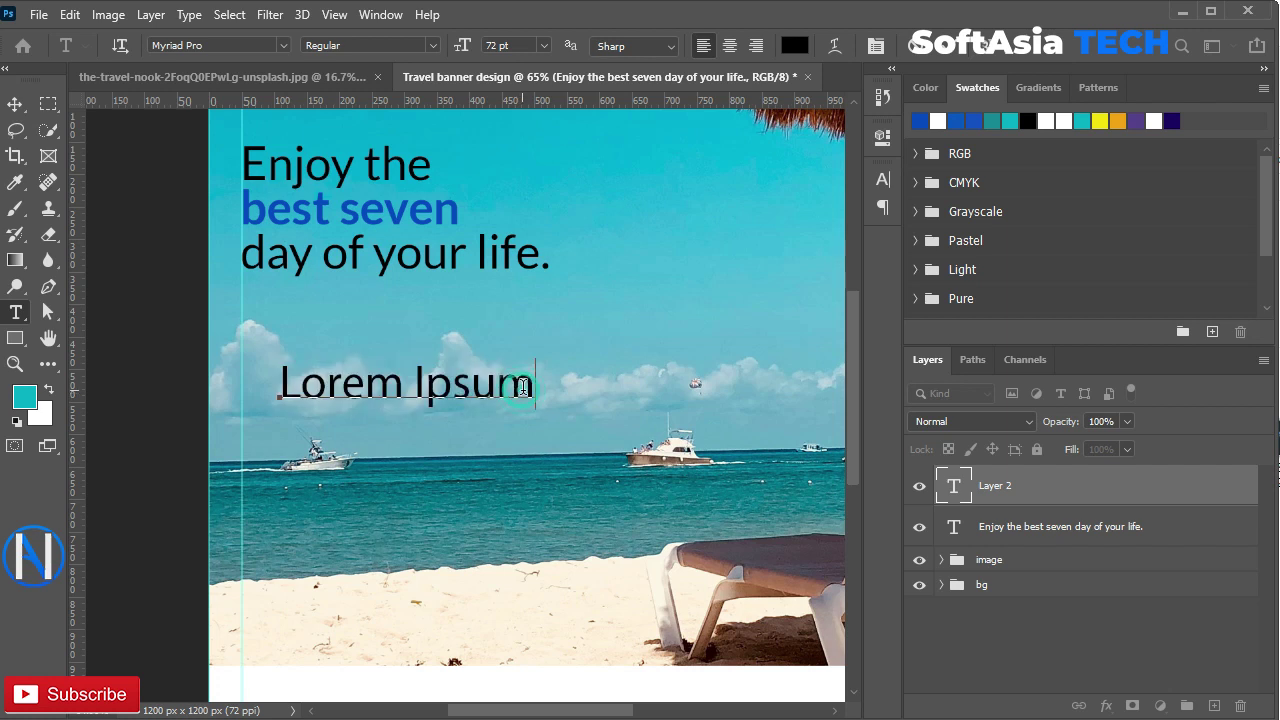
key(ctrl+a)
text(30)
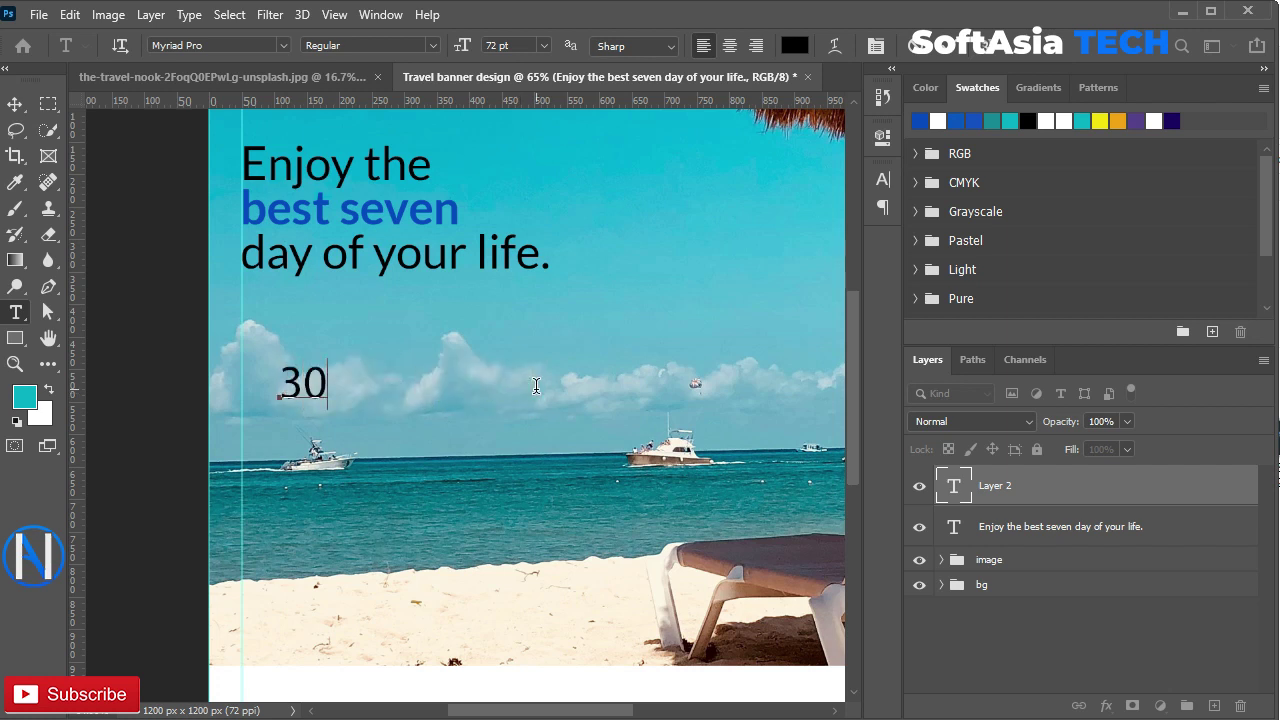
text(,000)
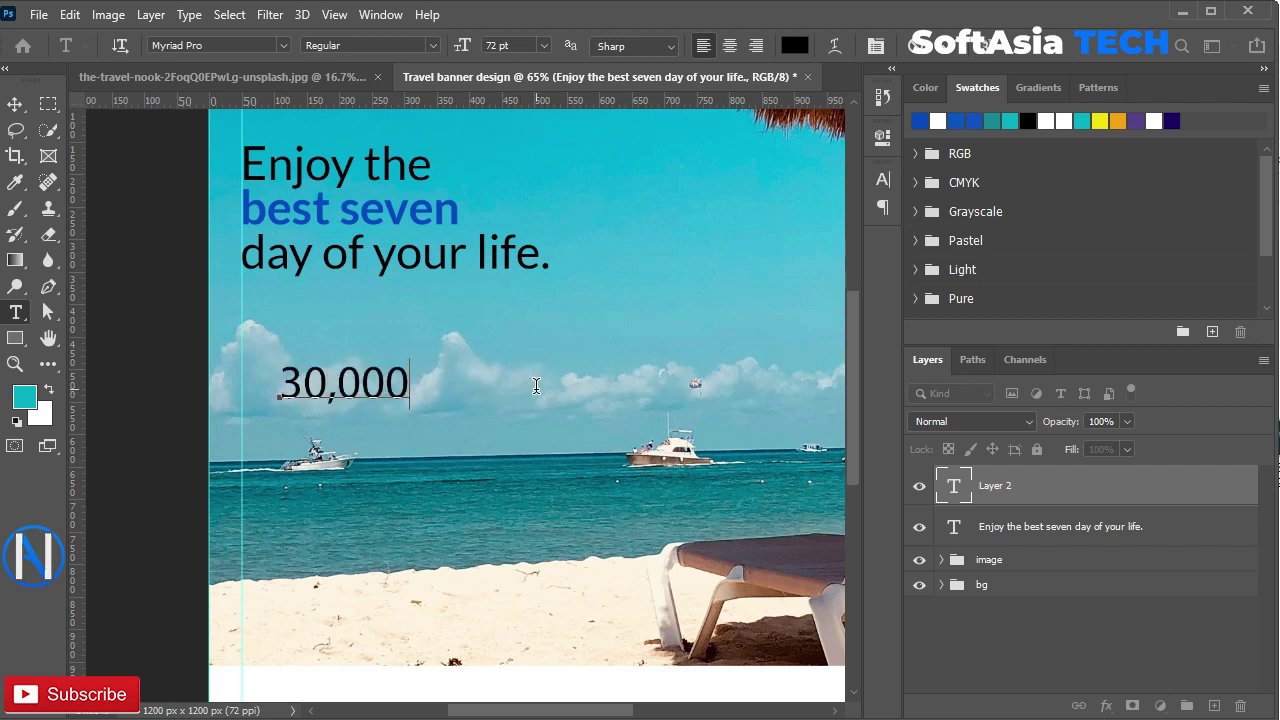
click(1083, 482)
- Change the font of the "30,000" text to Lato Bold
click(882, 179)
click(852, 210)
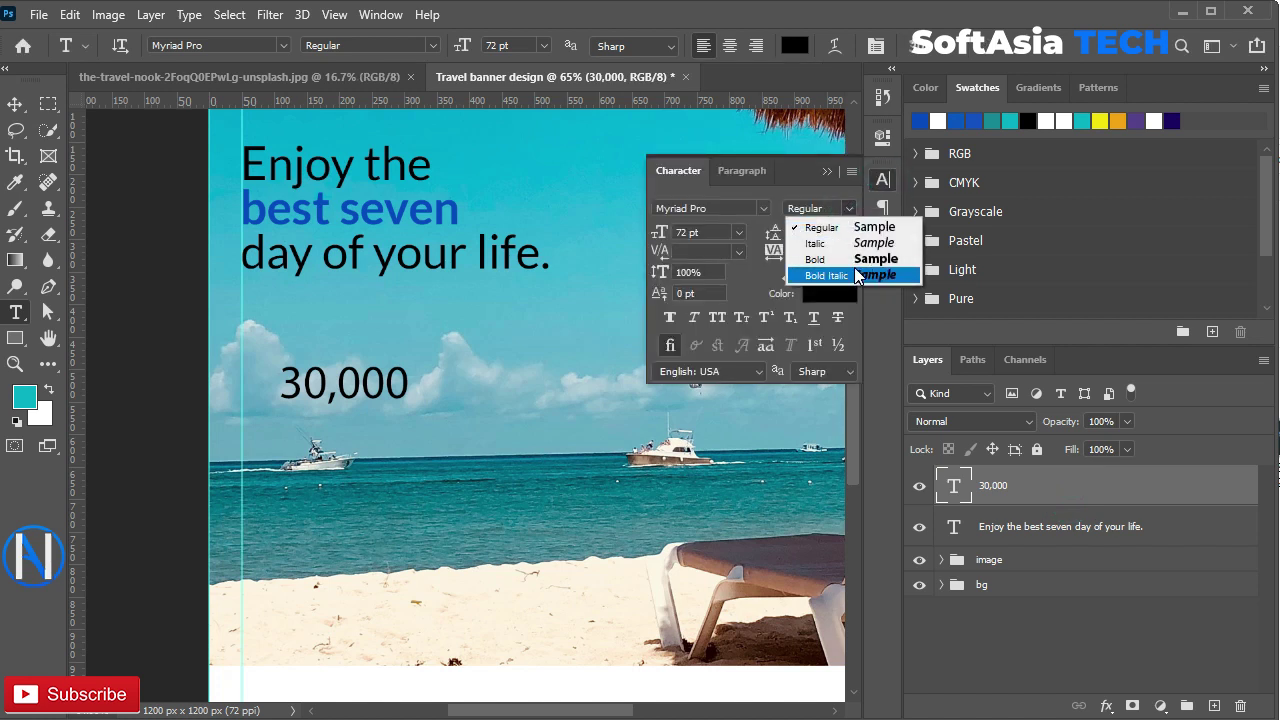
click(855, 261)
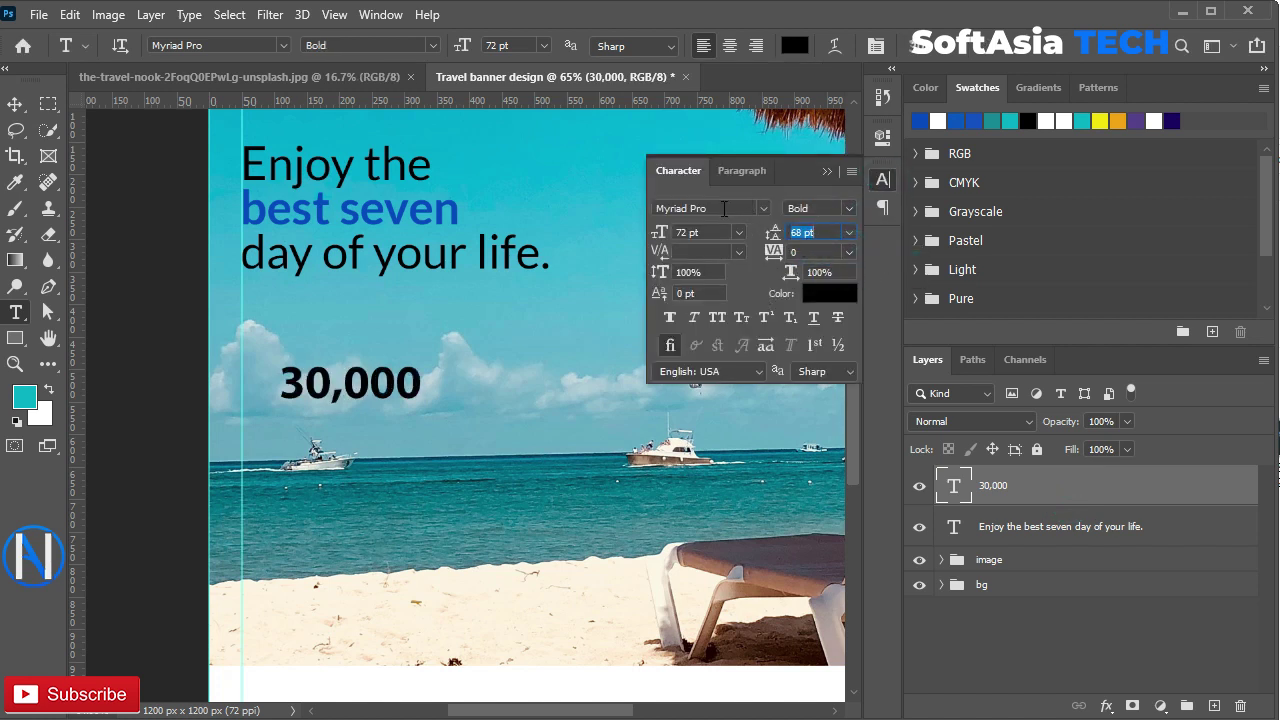
click(724, 209)
key(BackSpace)
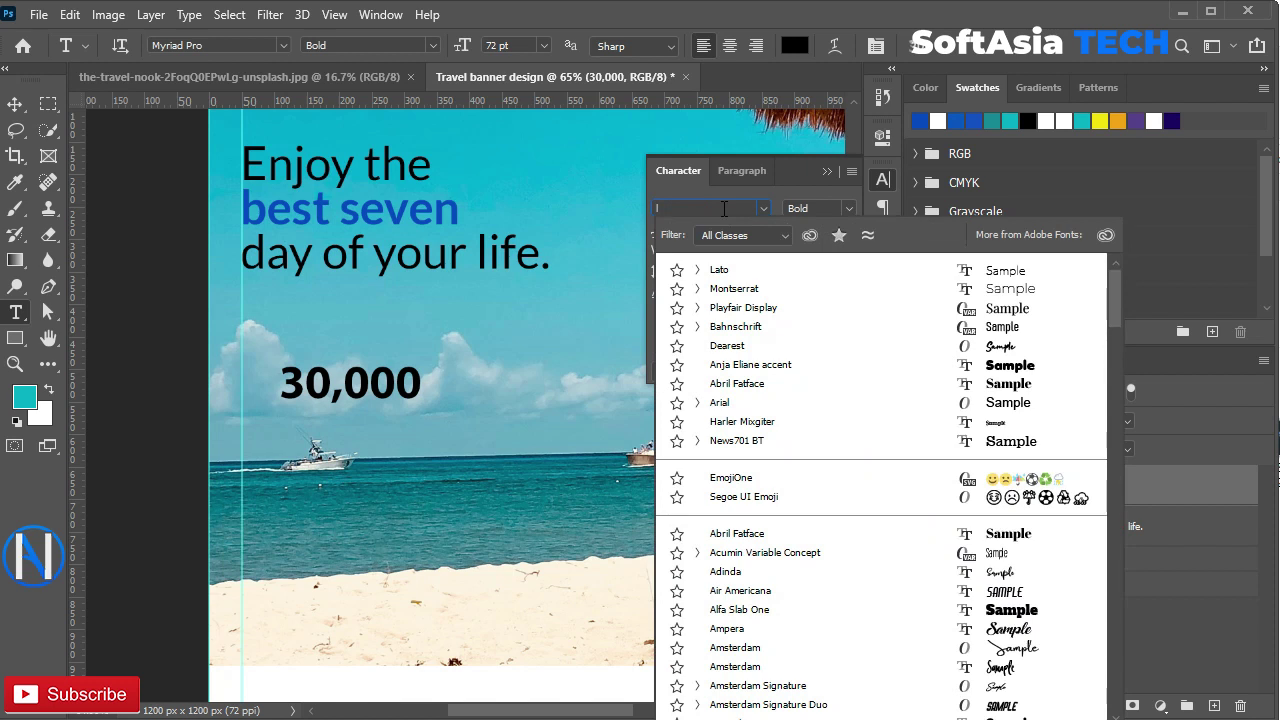
text(la)
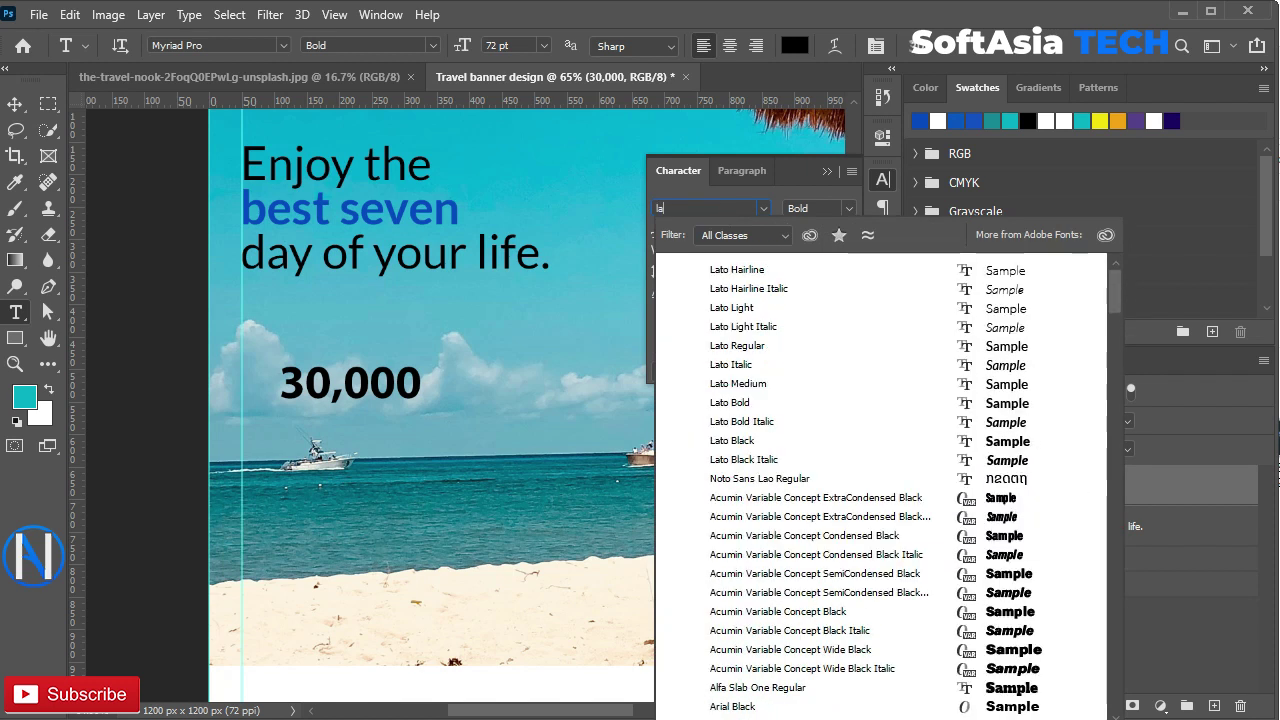
click(726, 402)
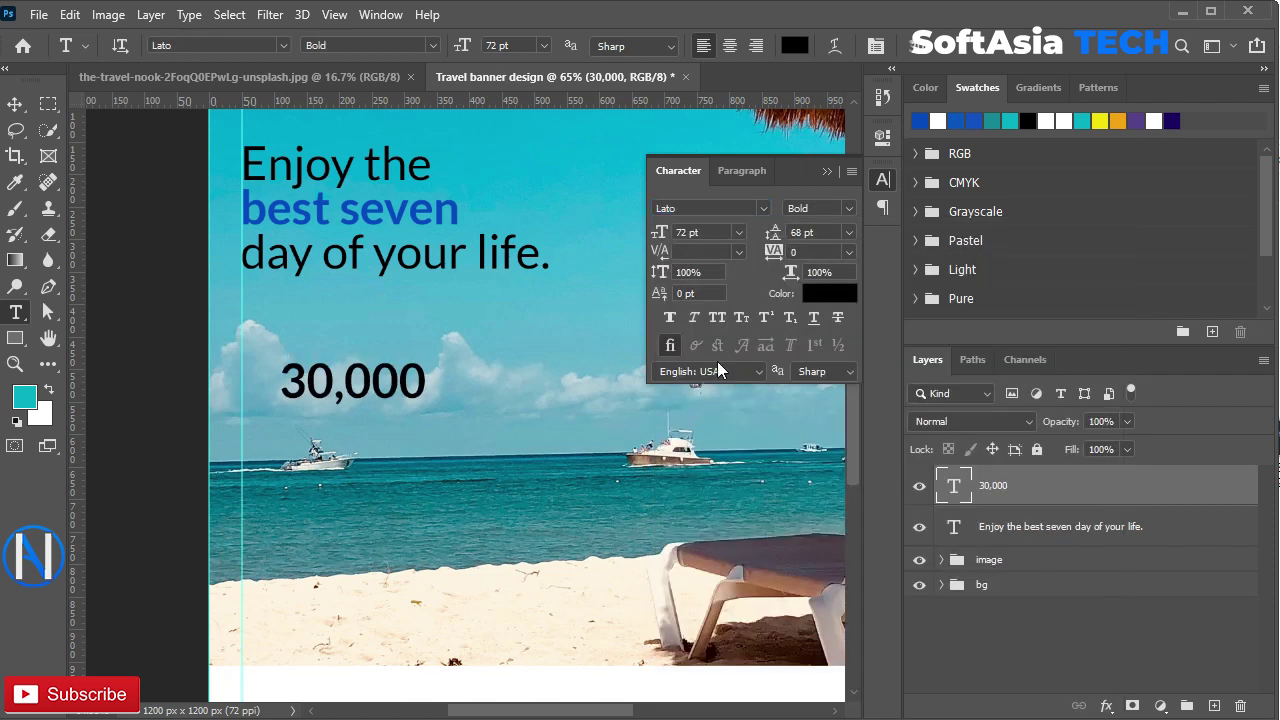
click(826, 175)
- Insert a comma before "30,000" and set it in Indian Rupee Regular so it serves as the ₹ symbol
click(284, 380)
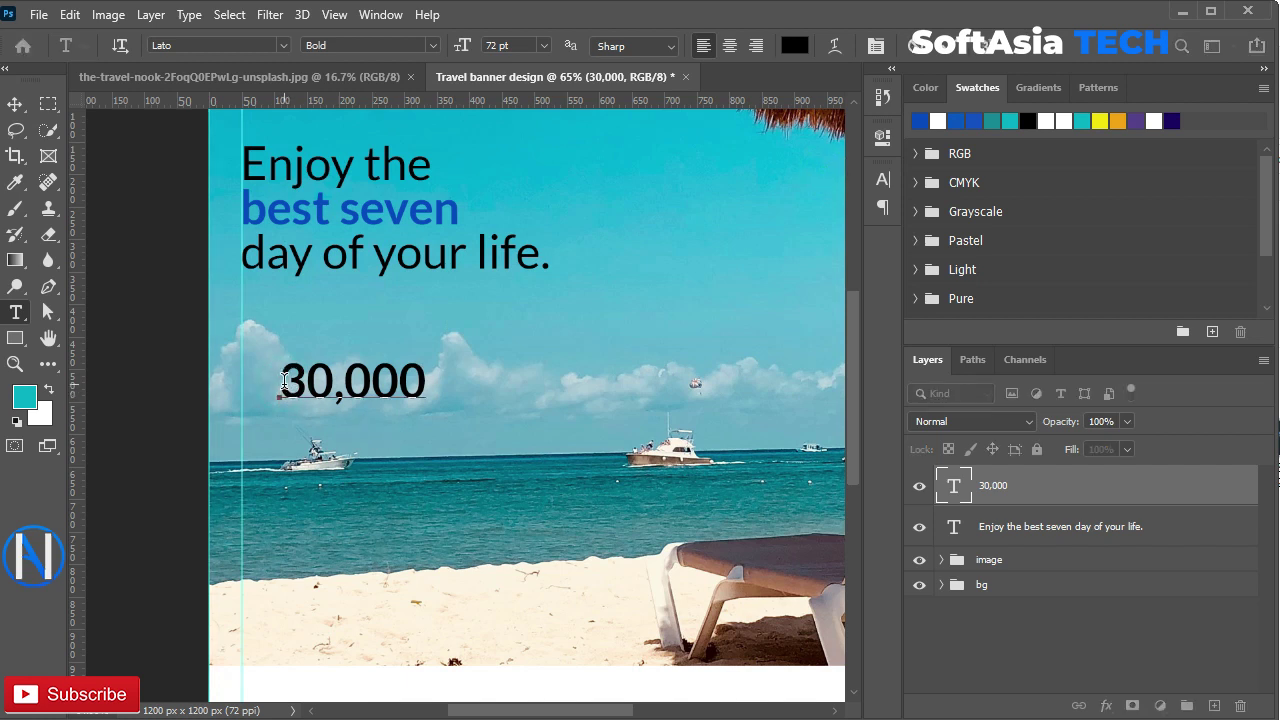
click(883, 179)
text(ru)
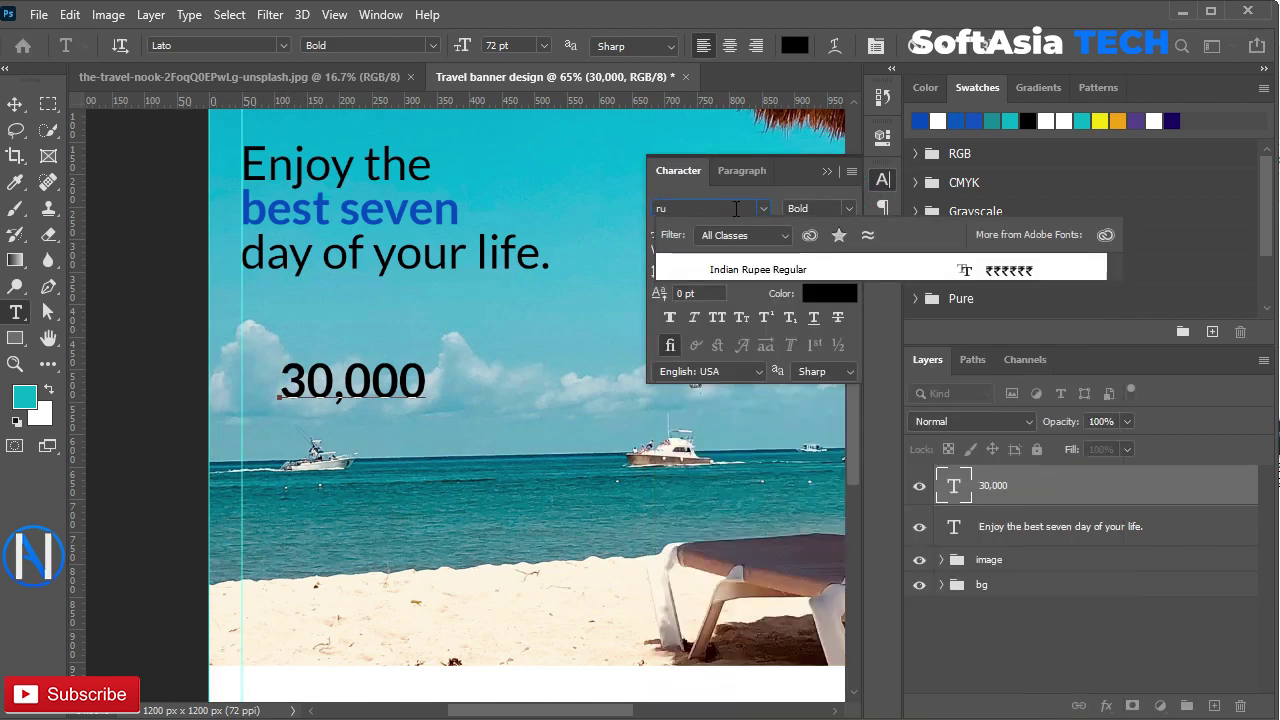
click(806, 270)
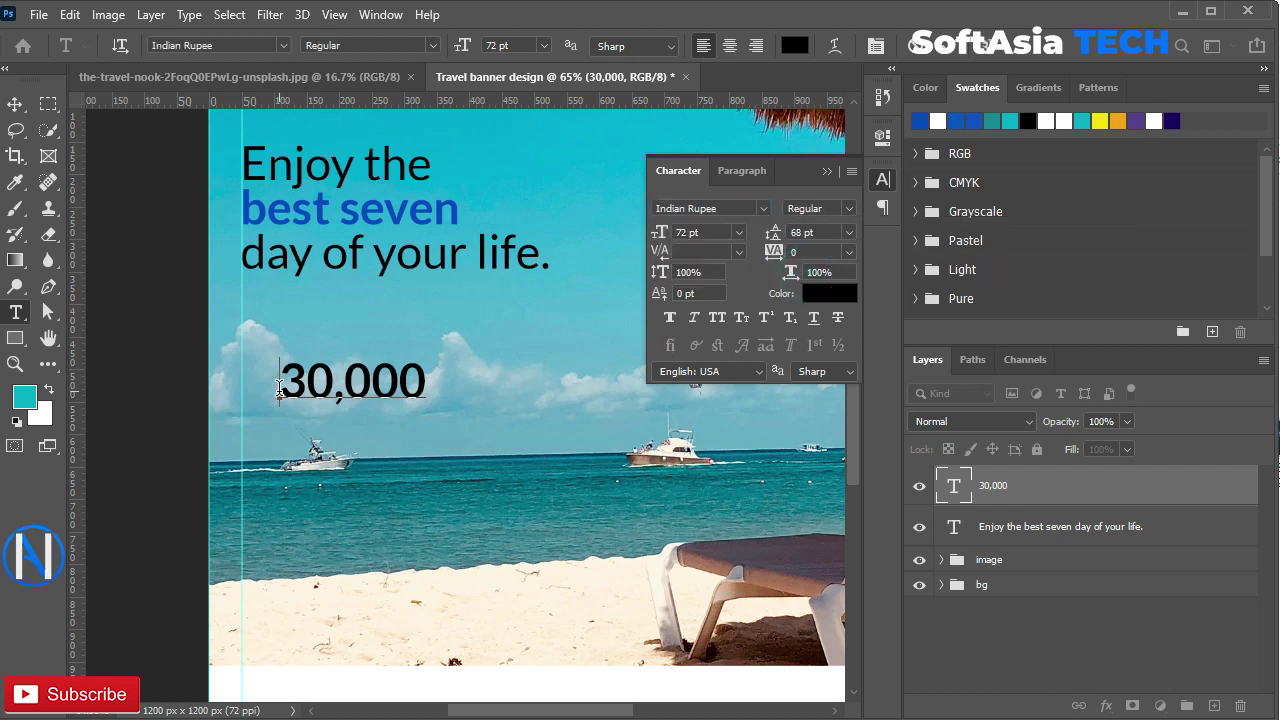
text(,)
key(shift+Left)
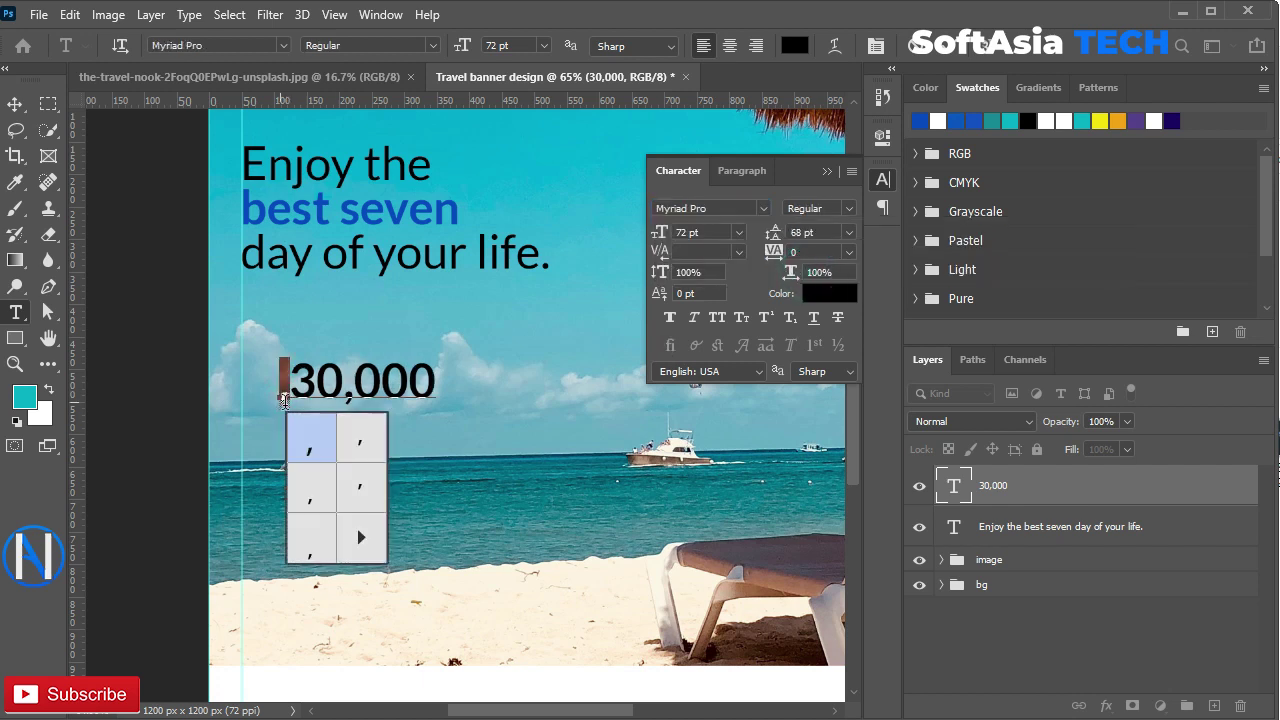
click(720, 204)
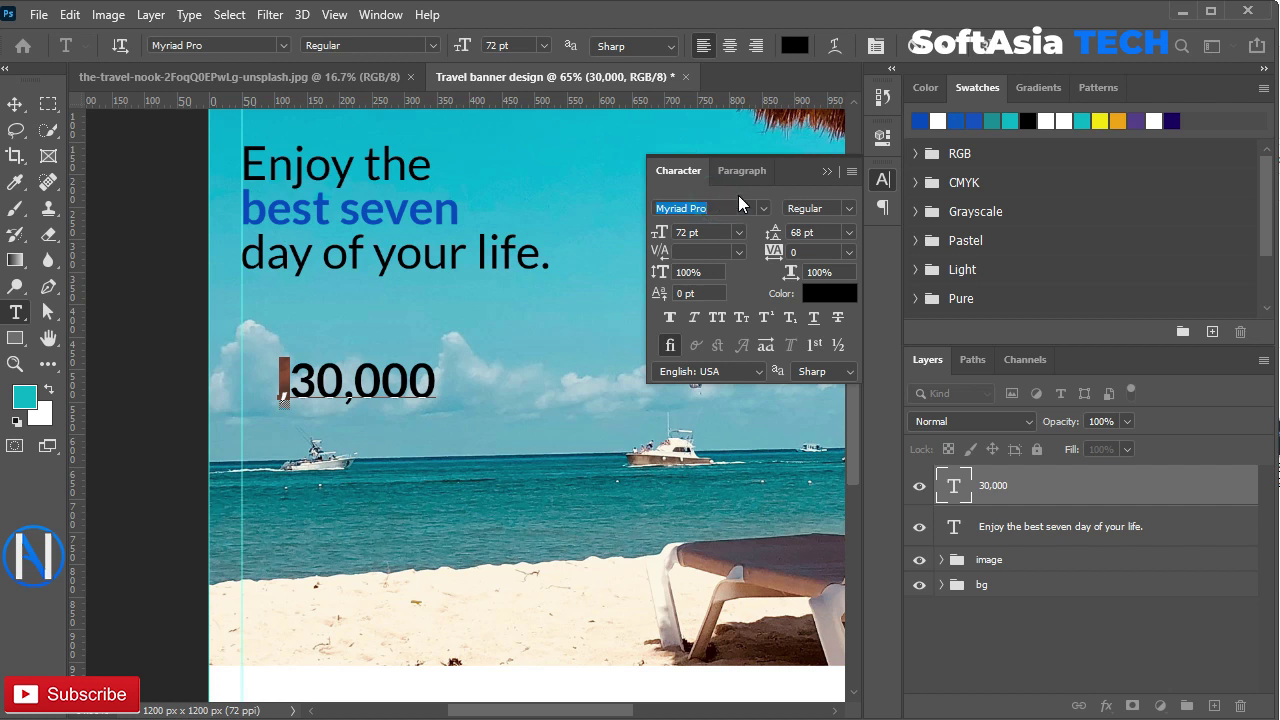
text(ru)
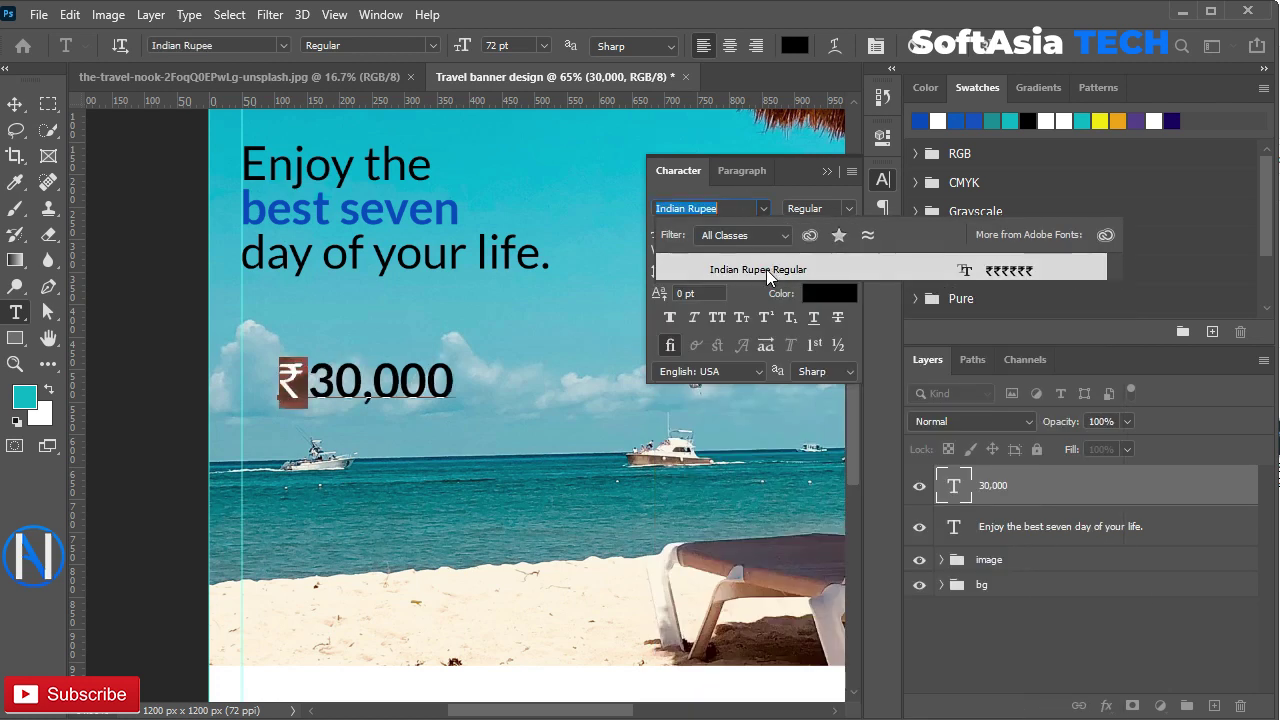
click(767, 269)
click(1098, 500)
key(v)
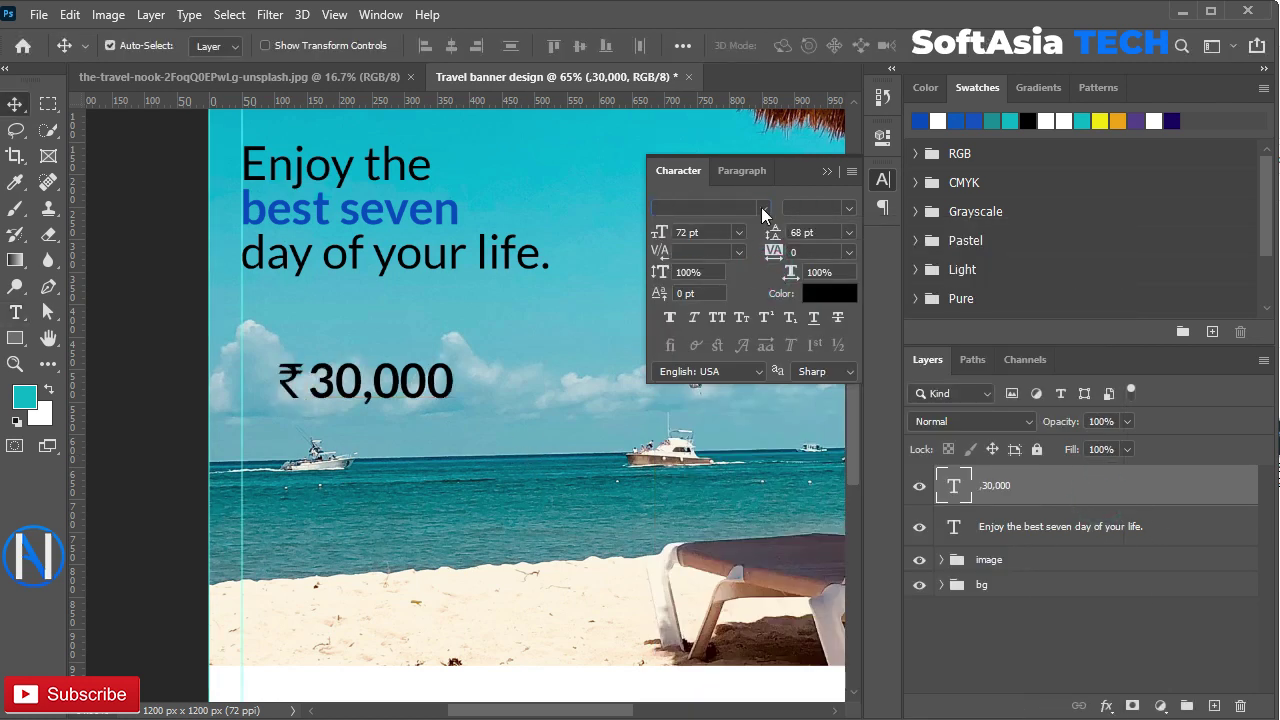
- Move the ₹30,000 price to the margin guide below the headline, flush with the headline's left edge
drag(320, 389, 288, 374)
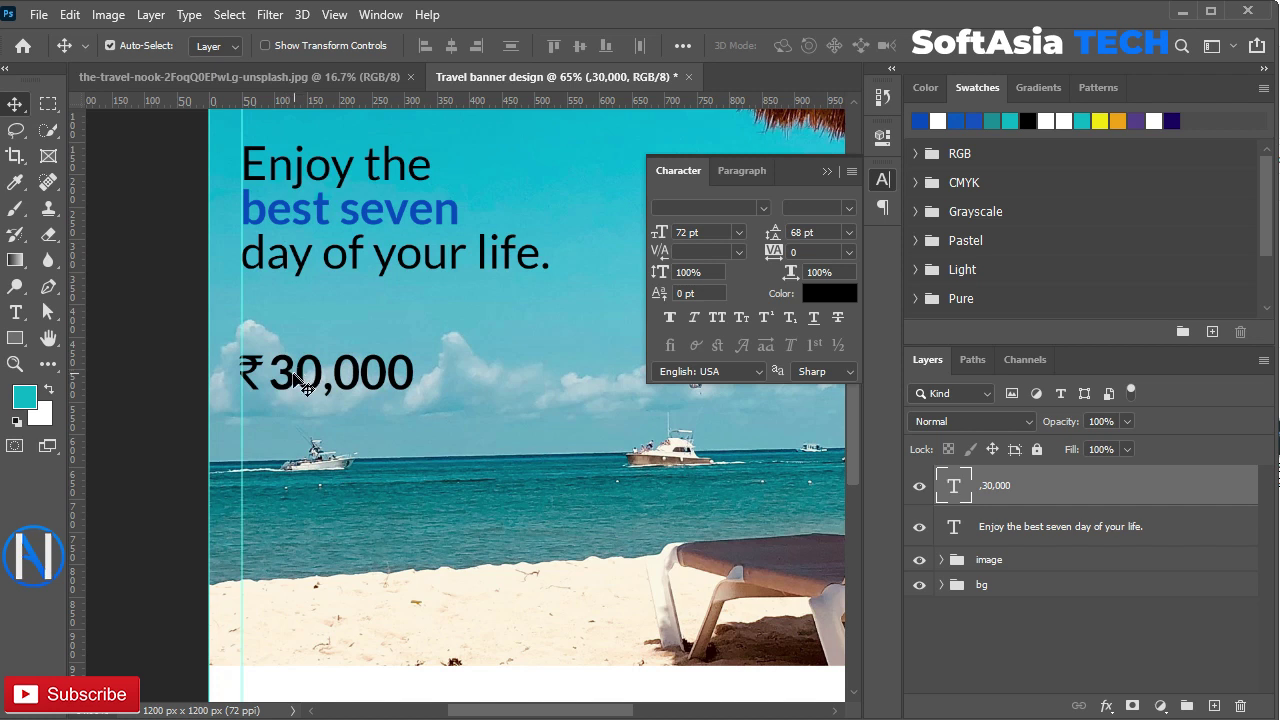
click(828, 171)
ctrl+click(953, 530)
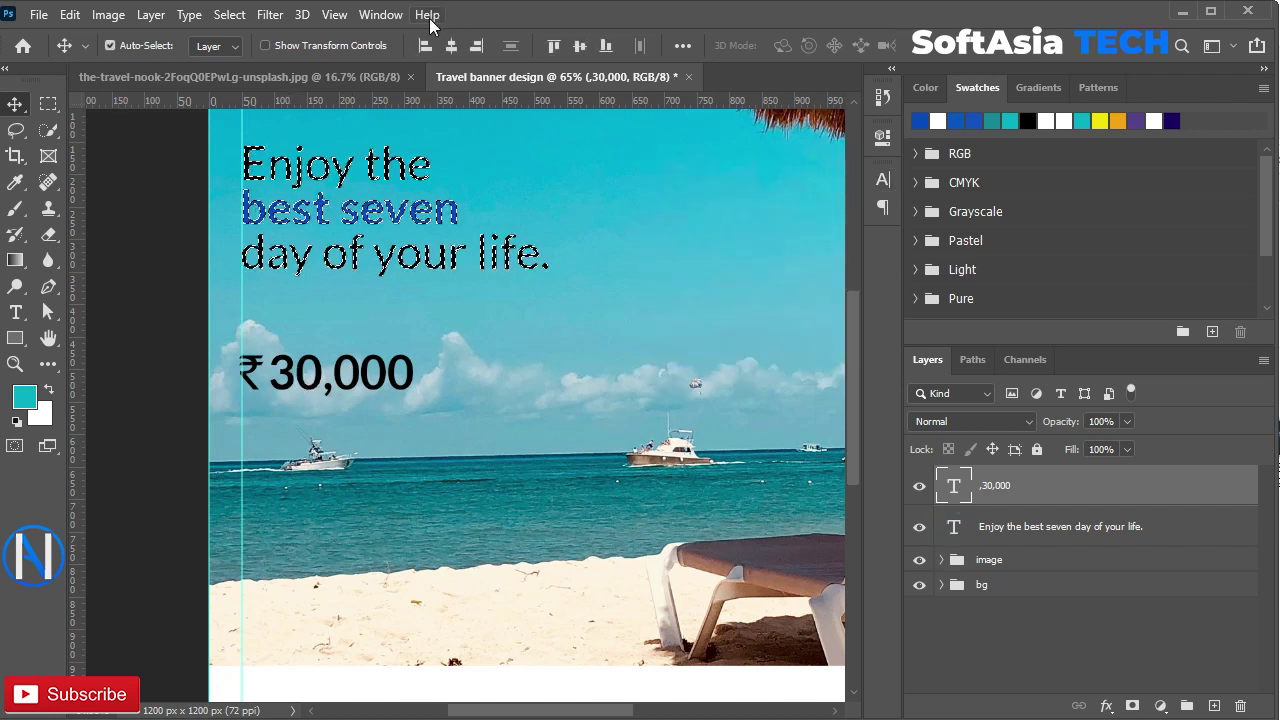
click(420, 46)
key(ctrl+d)
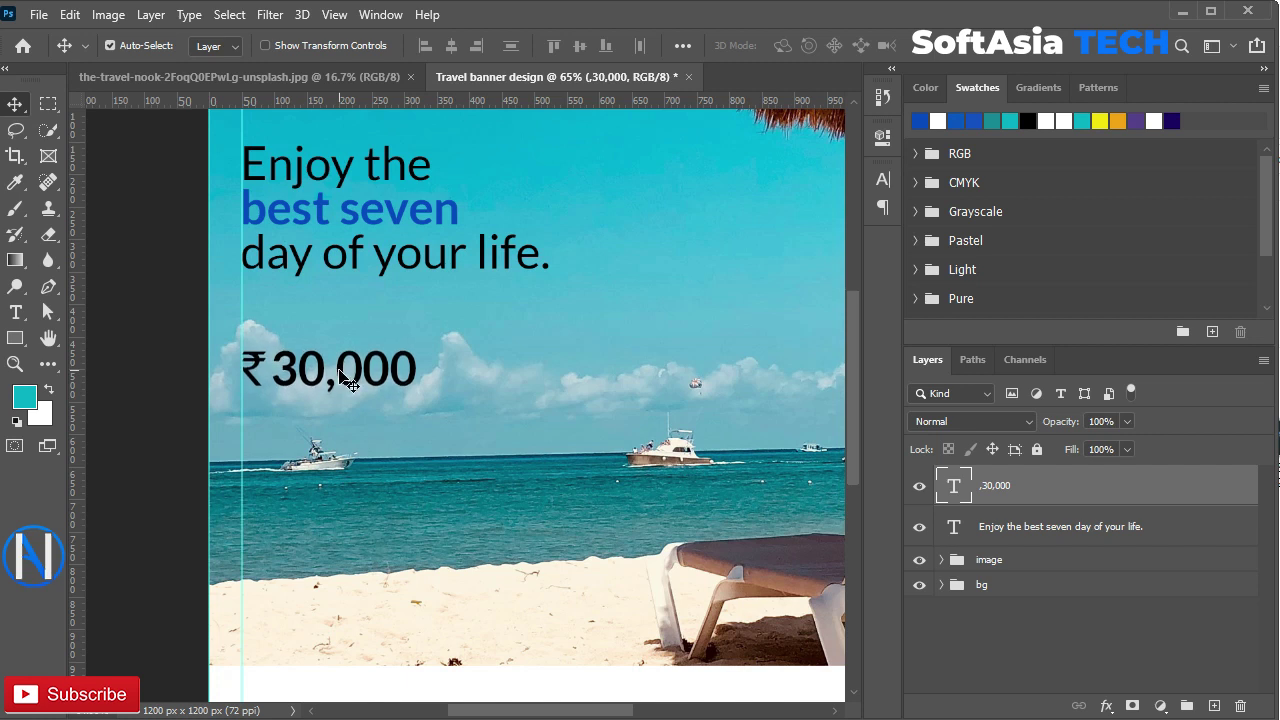
- Copy "PACKAGE STARTS AT" from the debug file in Notepad and paste it into a new text layer between the headline and the price
scroll(346, 423, down, 1)
scroll(346, 423, down, 3)
scroll(296, 420, up, 3)
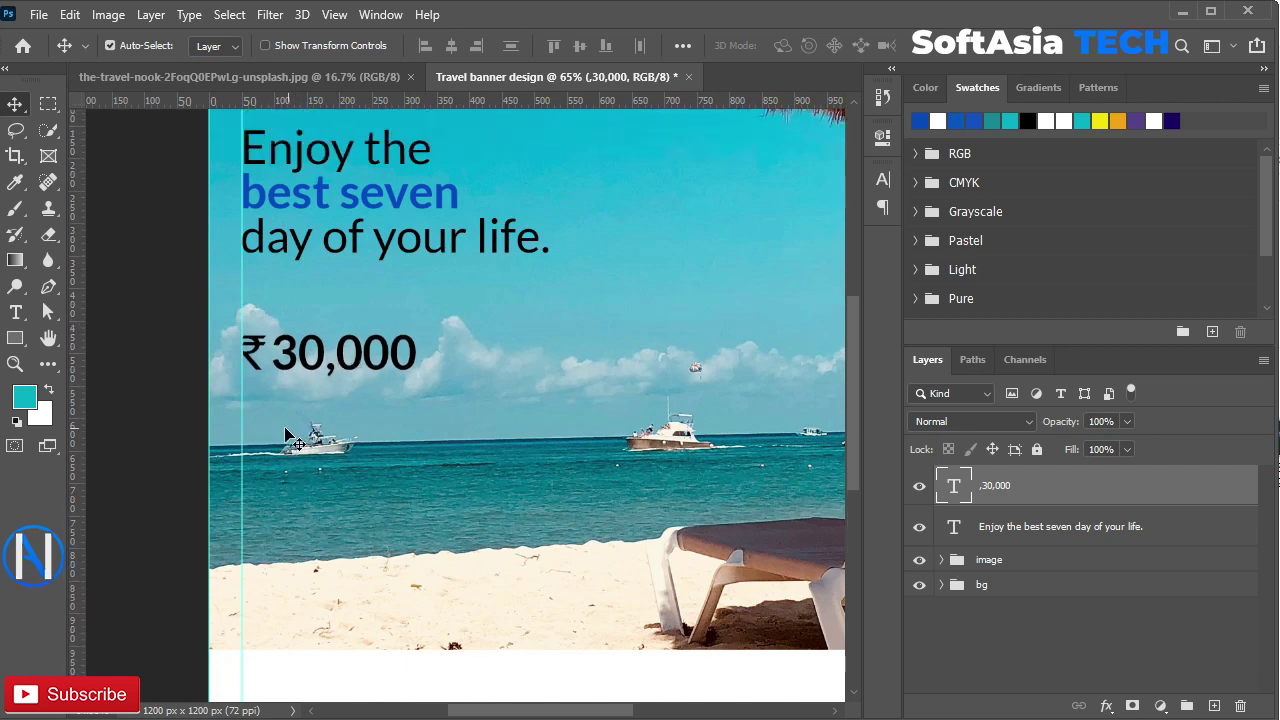
key(t)
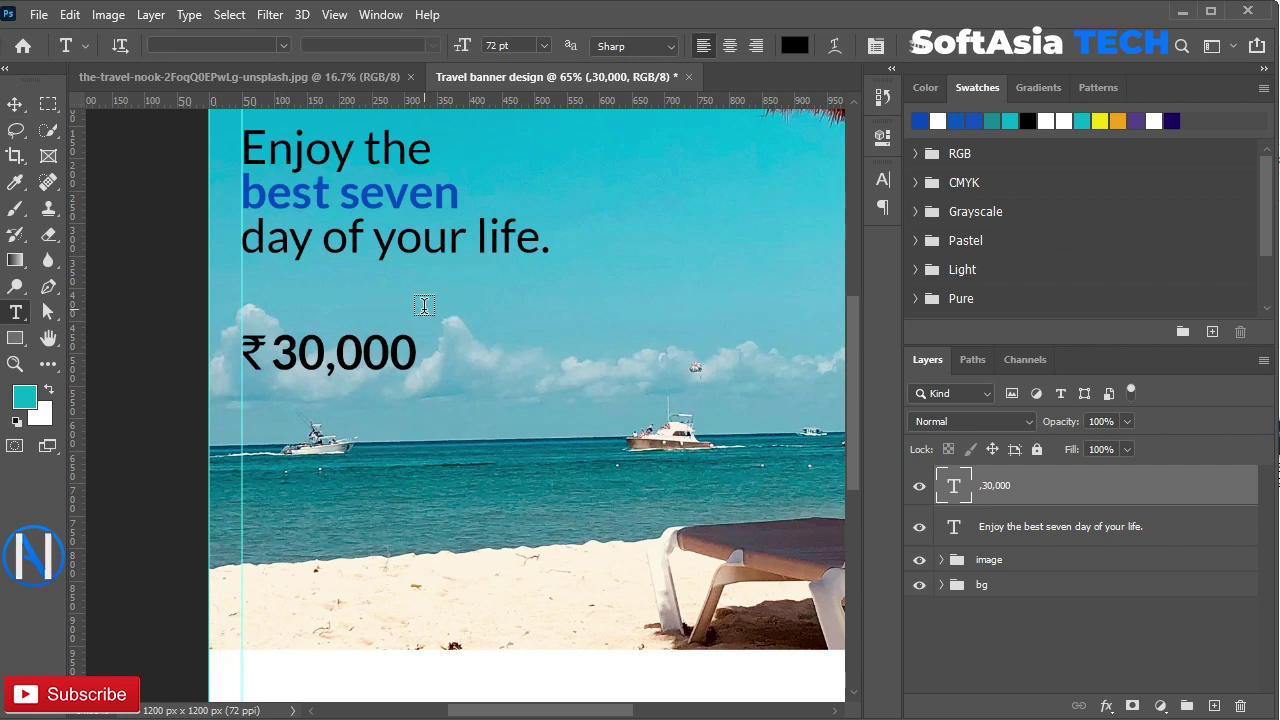
click(424, 305)
key(BackSpace)
key(alt+Tab)
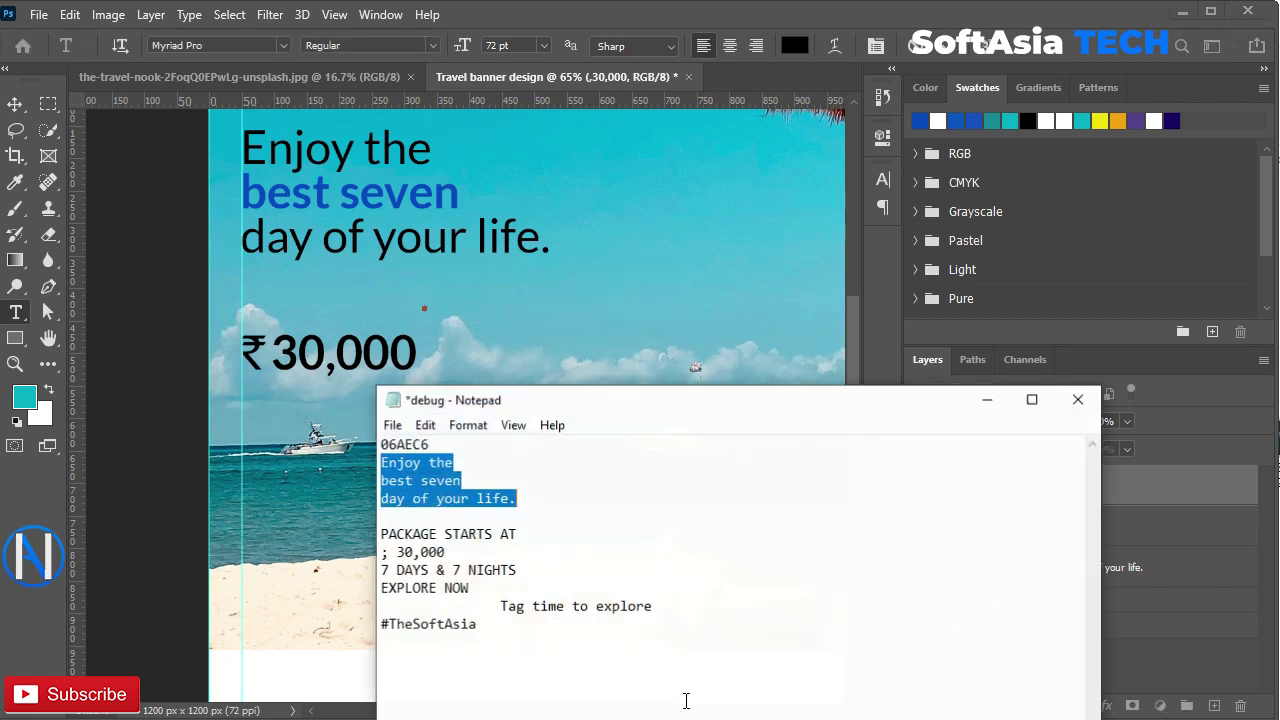
drag(523, 533, 372, 520)
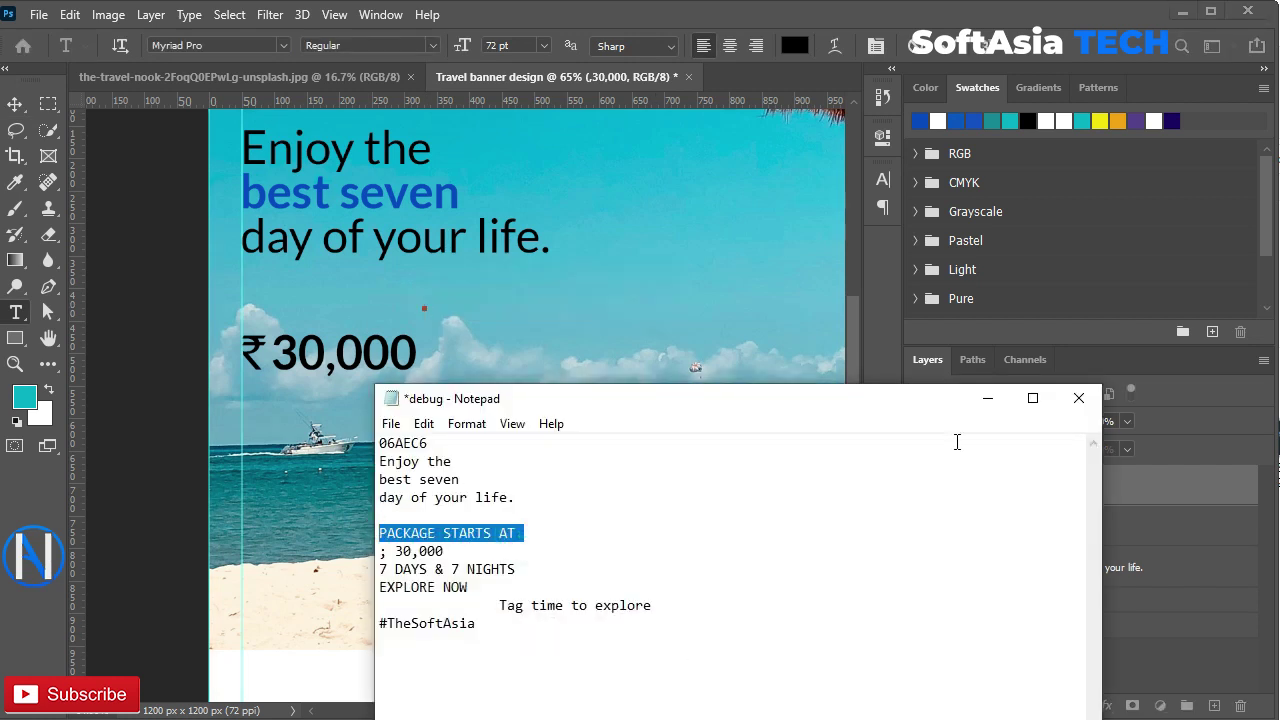
key(ctrl+c)
key(alt+Tab)
key(ctrl+v)
click(937, 470)
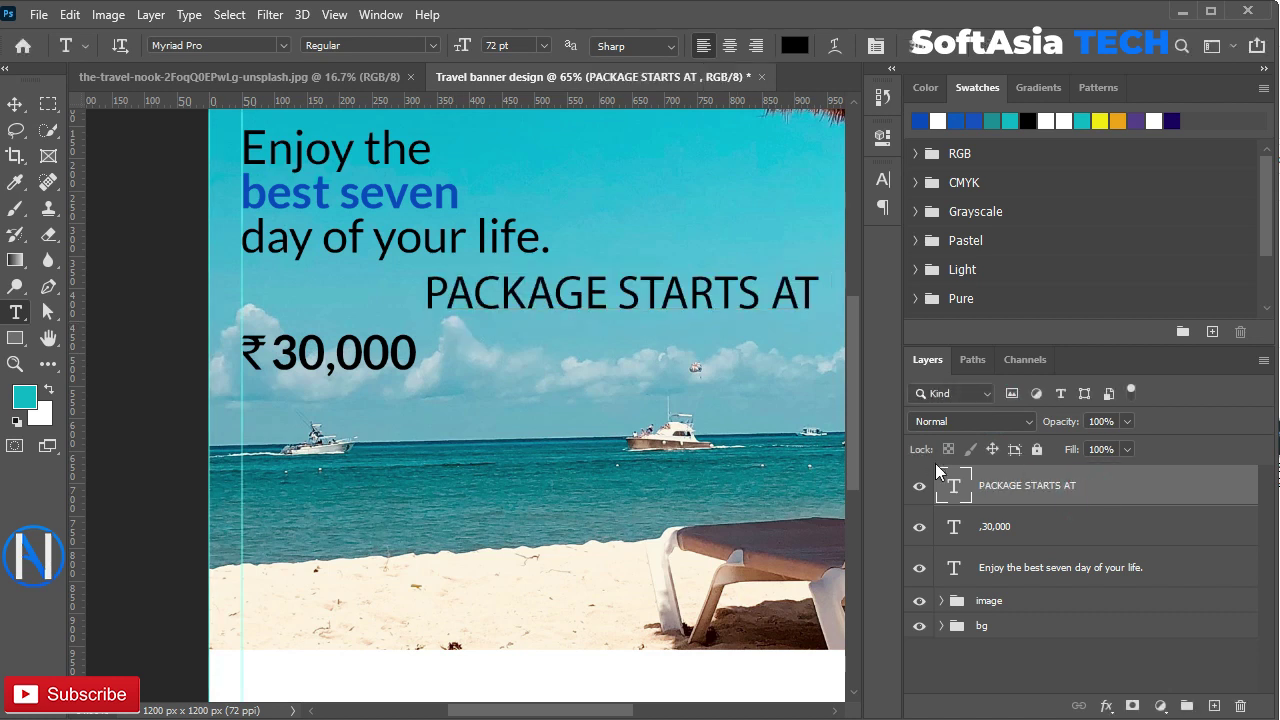
- Set the "PACKAGE STARTS AT" text to 27 pt in Lato Medium
click(882, 179)
drag(660, 232, 615, 240)
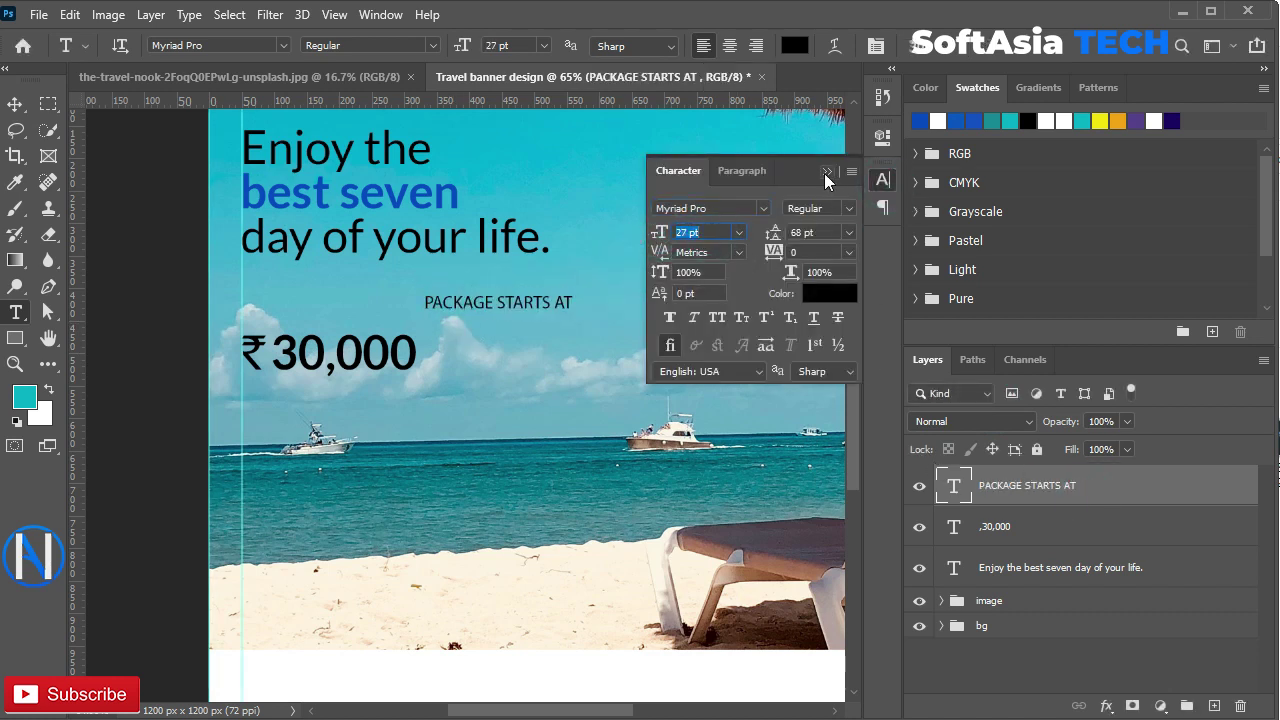
click(714, 208)
text(lat)
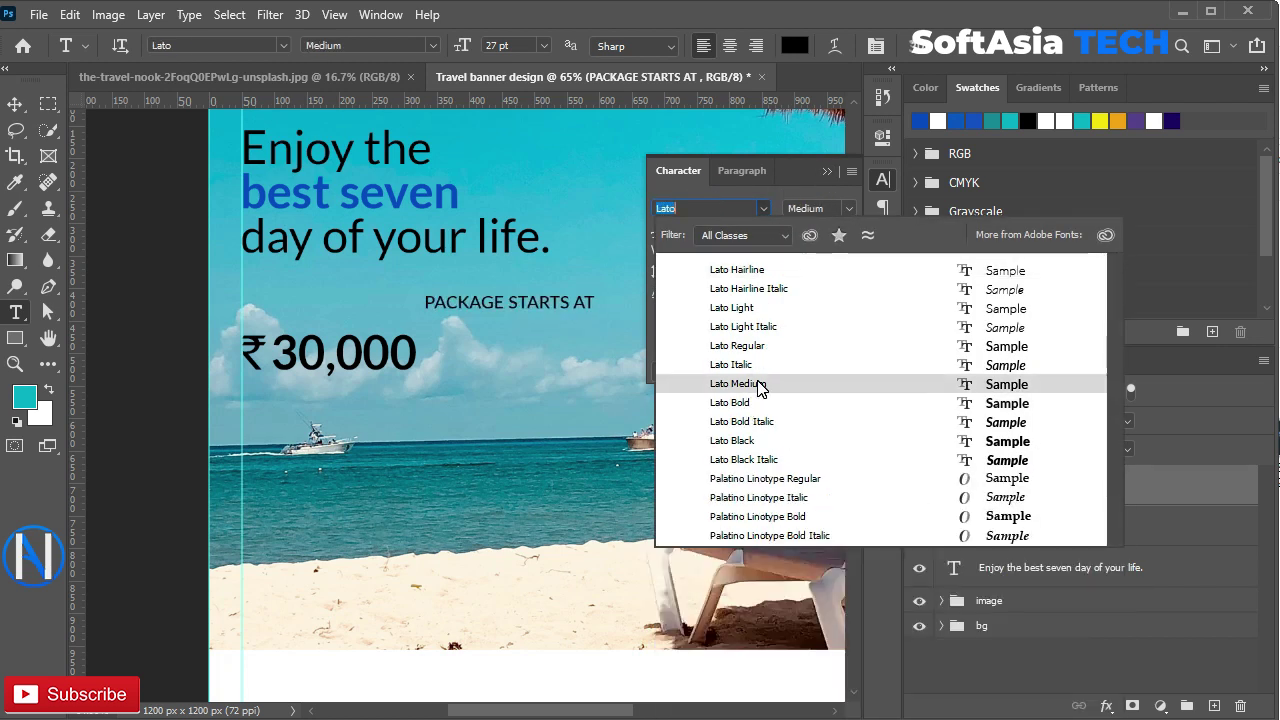
click(757, 384)
click(826, 172)
- Place "PACKAGE STARTS AT" at the margin guide directly above the price and widen its tracking
drag(557, 306, 390, 320)
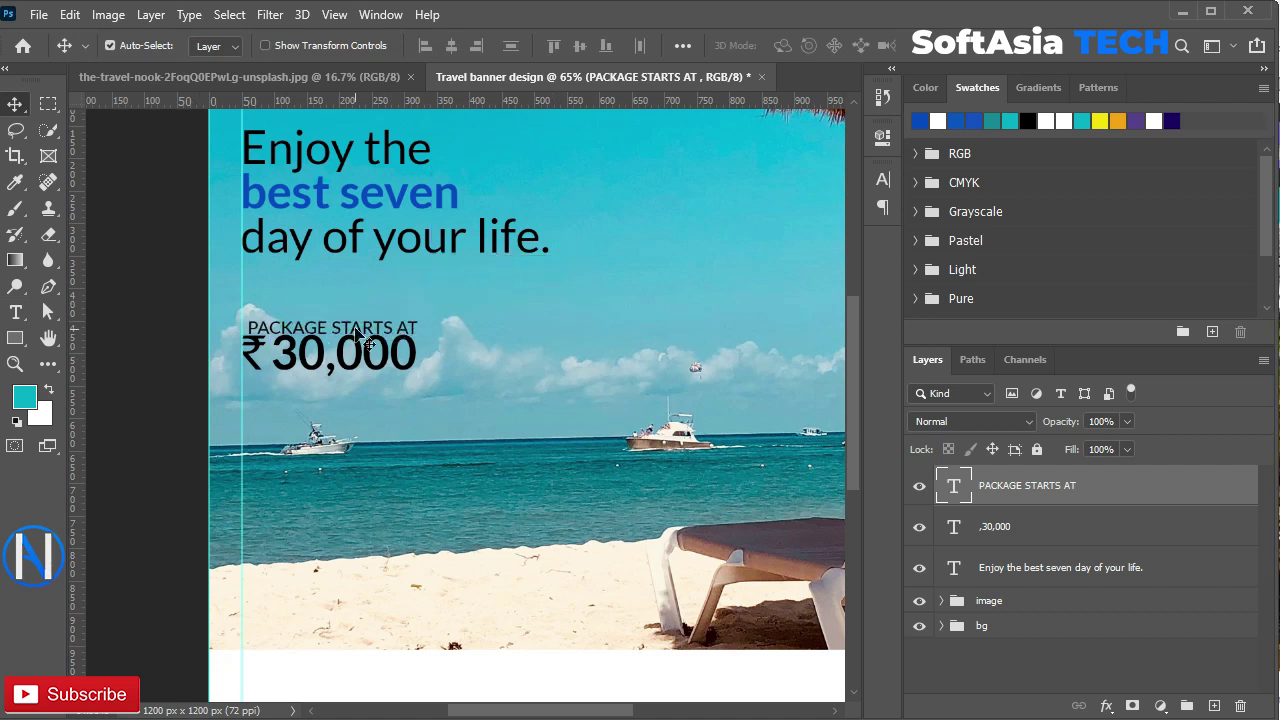
scroll(350, 333, up, 3)
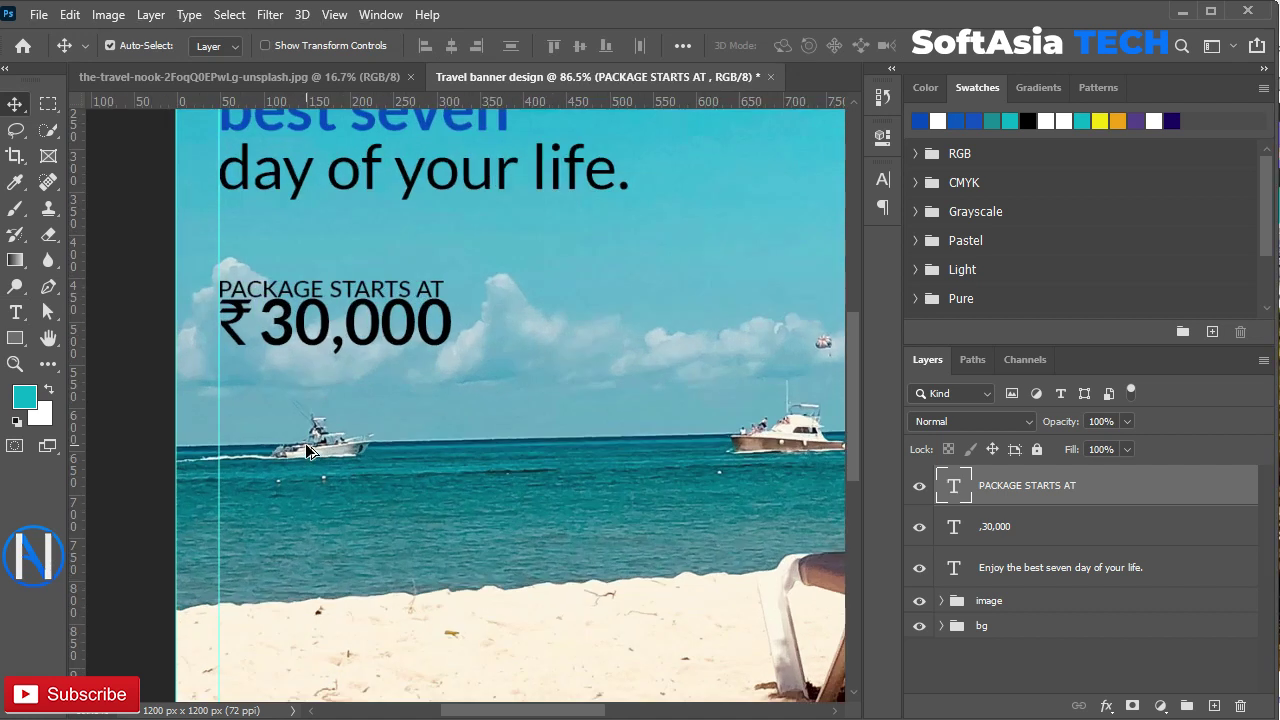
click(883, 179)
click(848, 252)
click(818, 450)
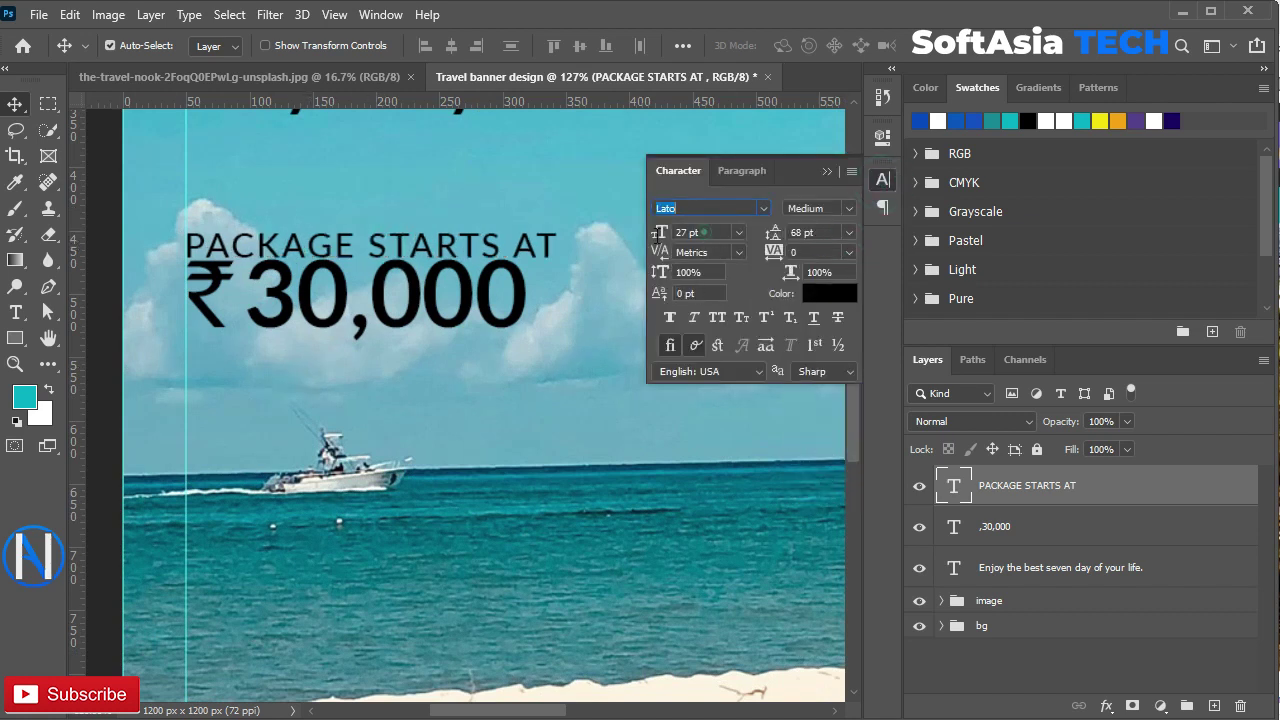
- Set the "PACKAGE STARTS AT" text to 75 tracking and a 16 pt font size
key(ctrl+z)
click(657, 235)
click(848, 252)
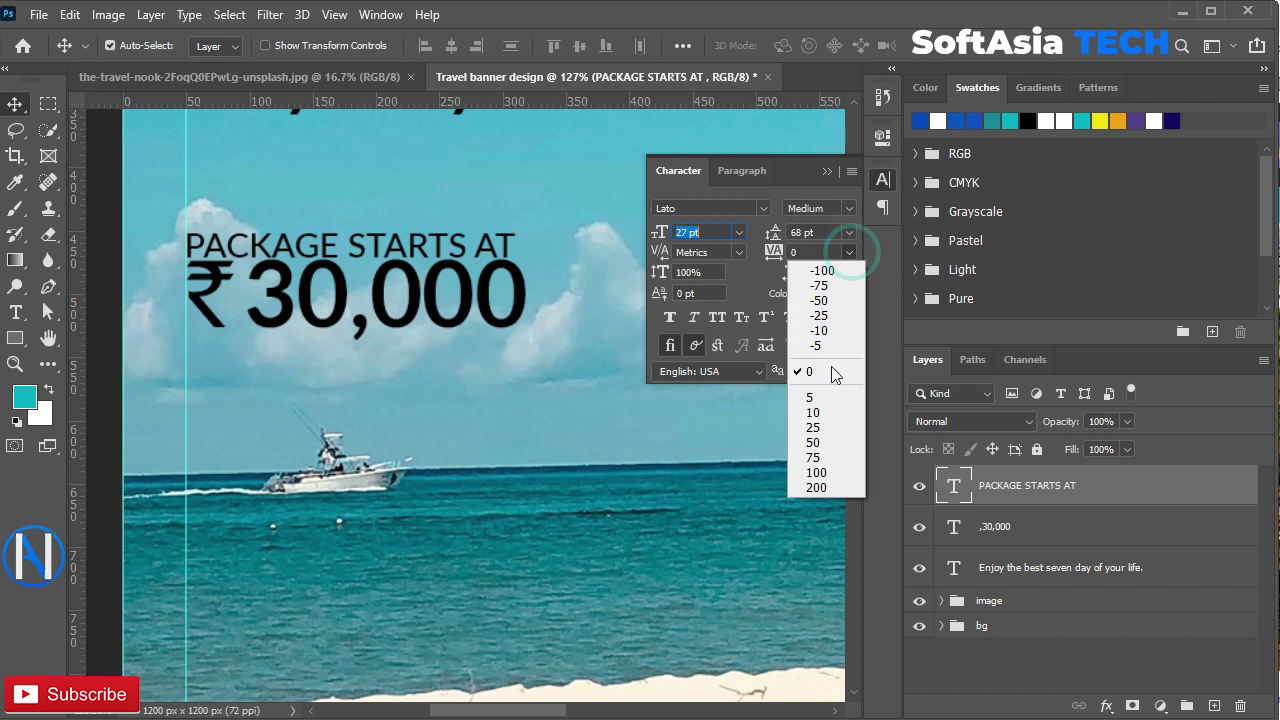
click(818, 450)
drag(658, 232, 647, 232)
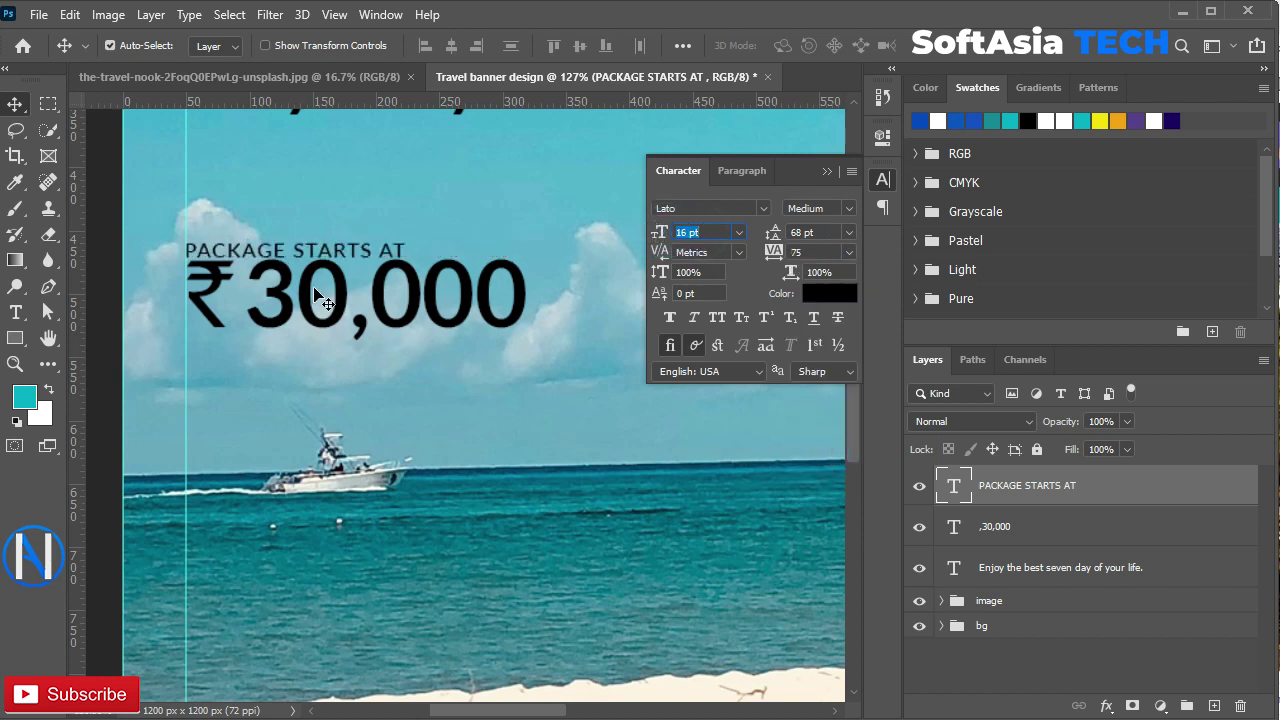
- Nudge "PACKAGE STARTS AT" up slightly and align its left edge with the ₹30,000 price
click(827, 171)
key(Up)
key(Up)
key(Up)
ctrl+click(953, 526)
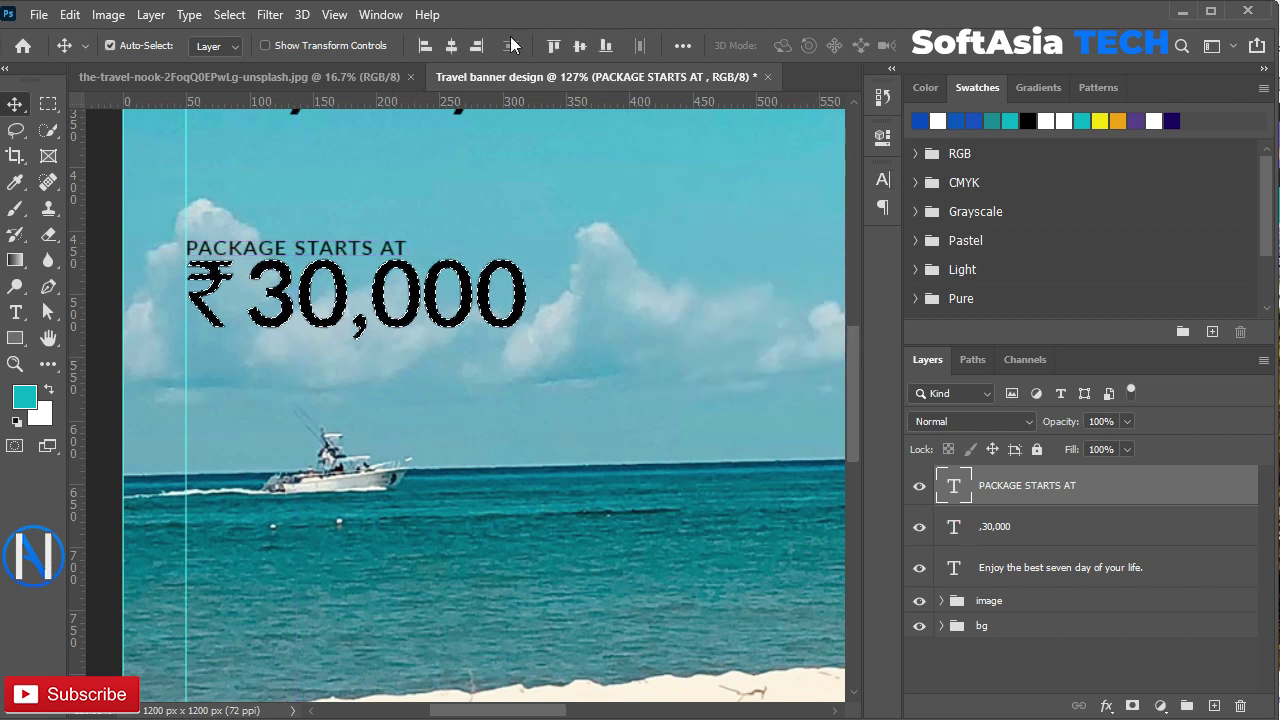
click(424, 46)
click(424, 46)
key(ctrl+d)
- Recolour the ₹30,000 price with the same blue as "best seven" in the headline
click(1004, 535)
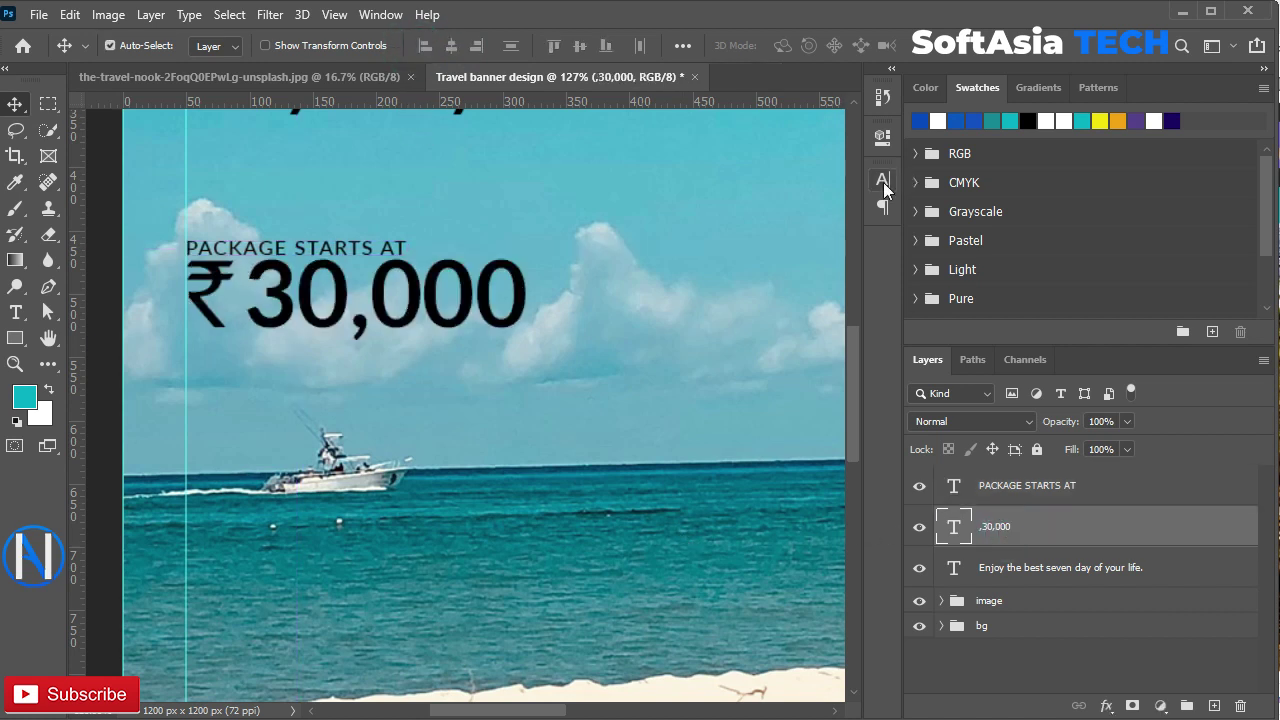
click(883, 179)
click(829, 293)
click(919, 120)
key(Return)
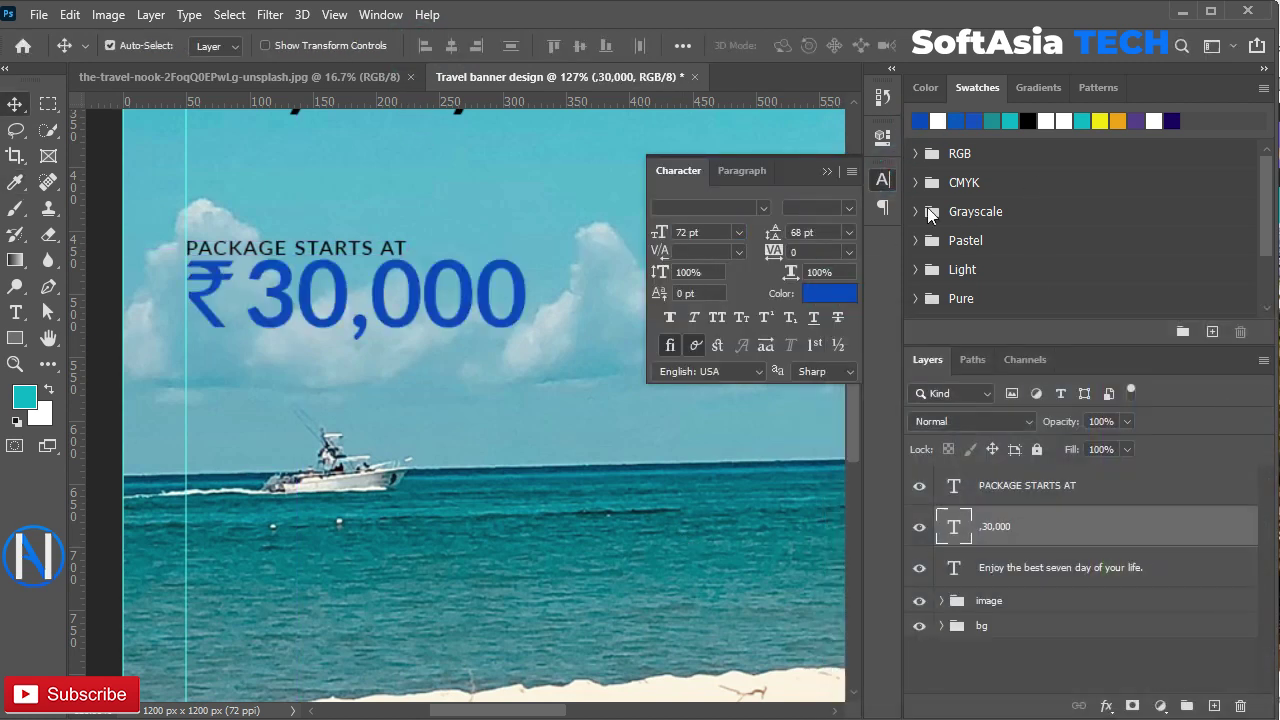
click(826, 172)
- Switch to the debug file in Notepad and copy the line "7 DAYS & 7 NIGHTS"
scroll(251, 286, down, 3)
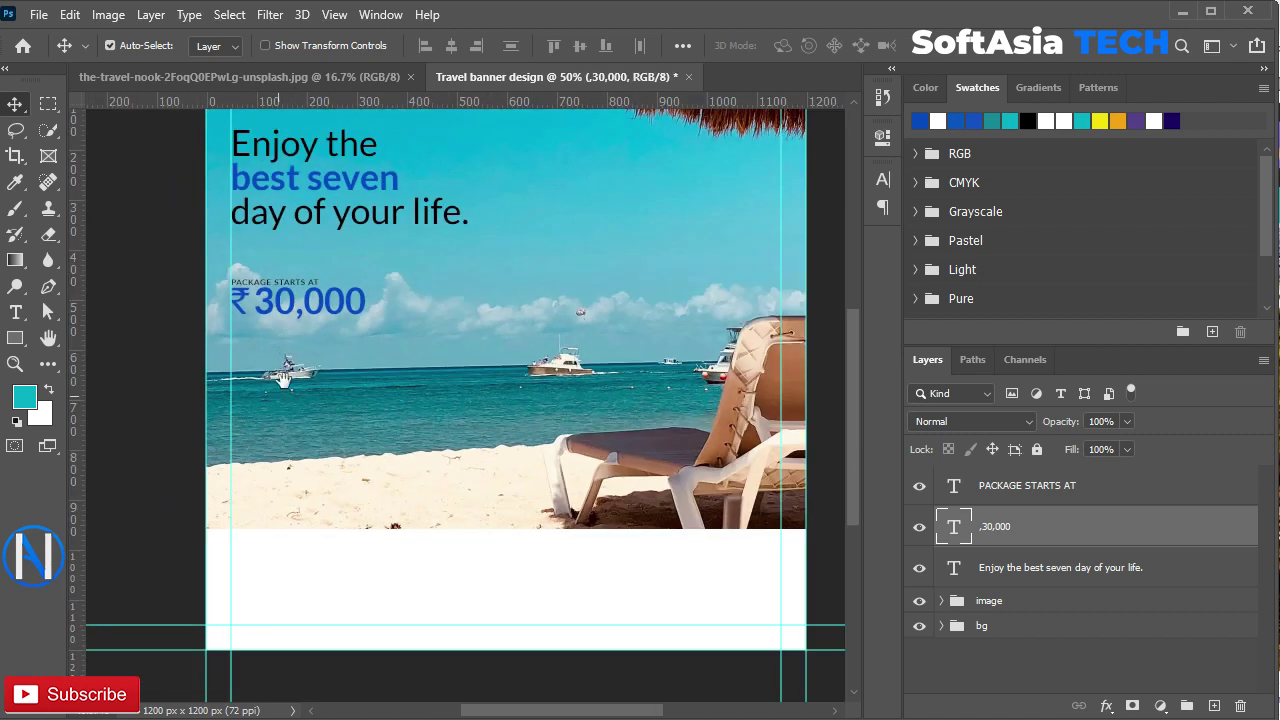
scroll(278, 402, up, 3)
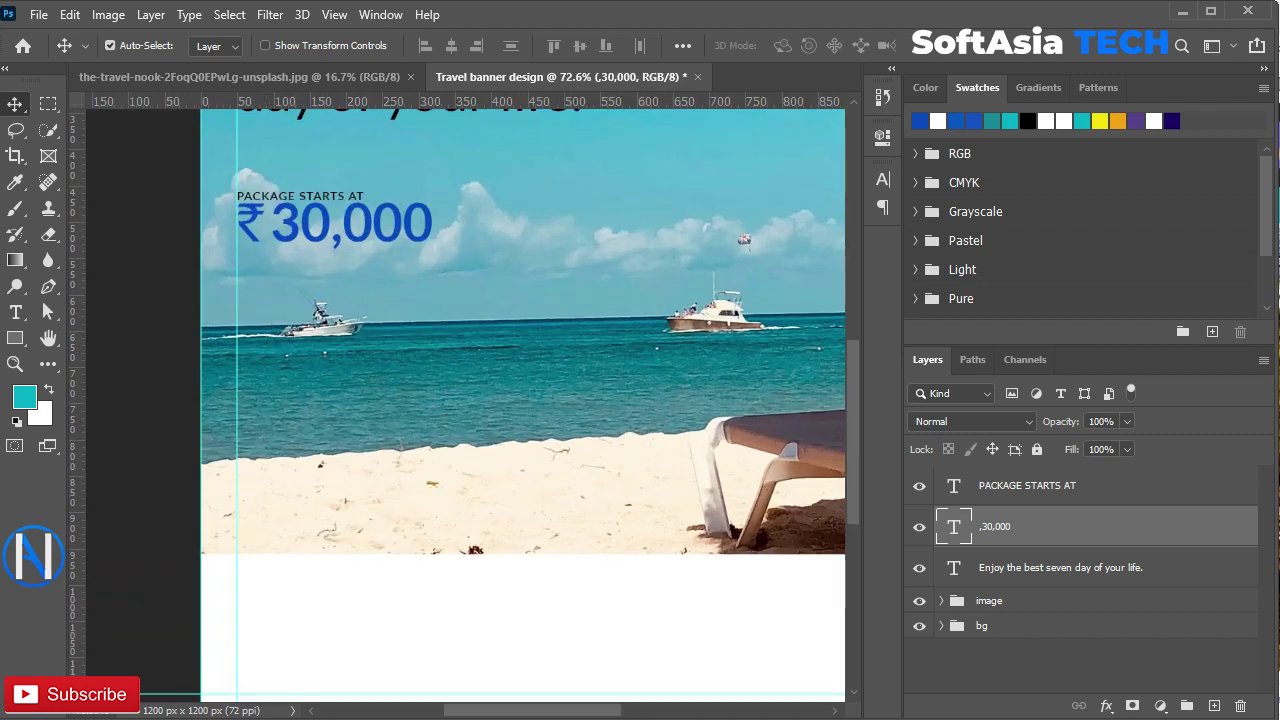
key(alt+Tab)
drag(517, 569, 383, 571)
key(ctrl+c)
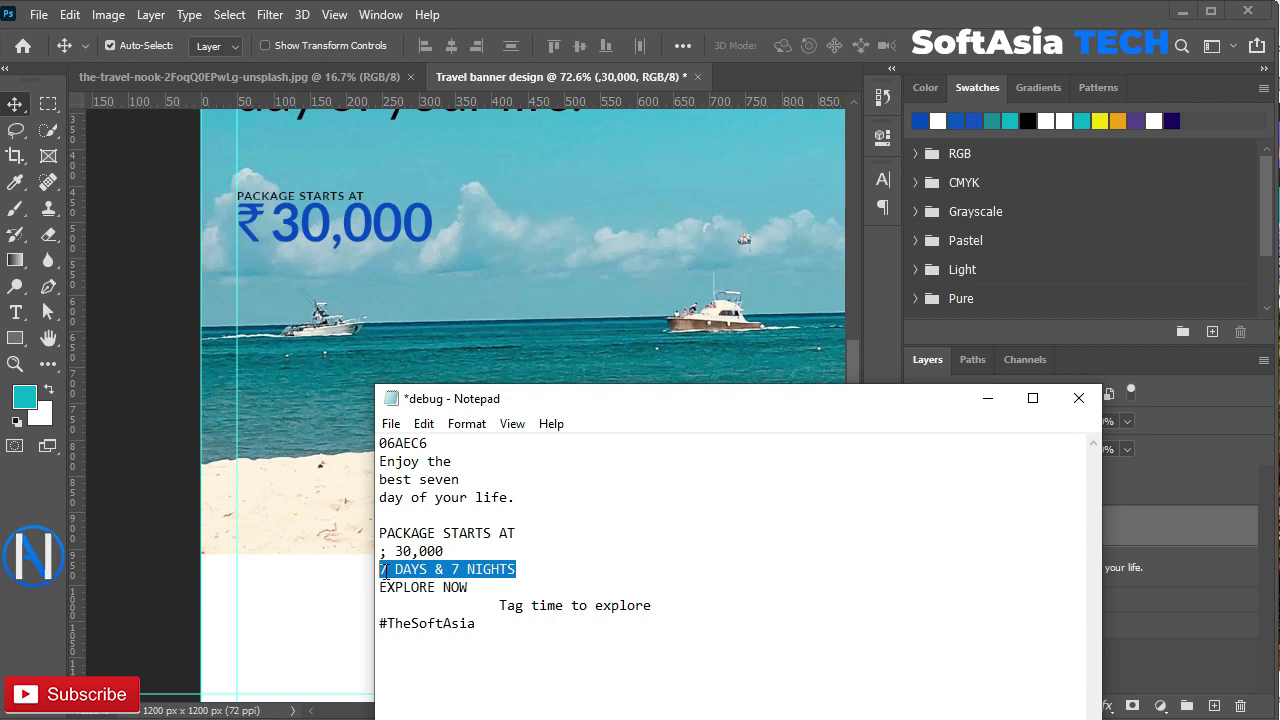
click(987, 398)
scroll(240, 218, up, 3)
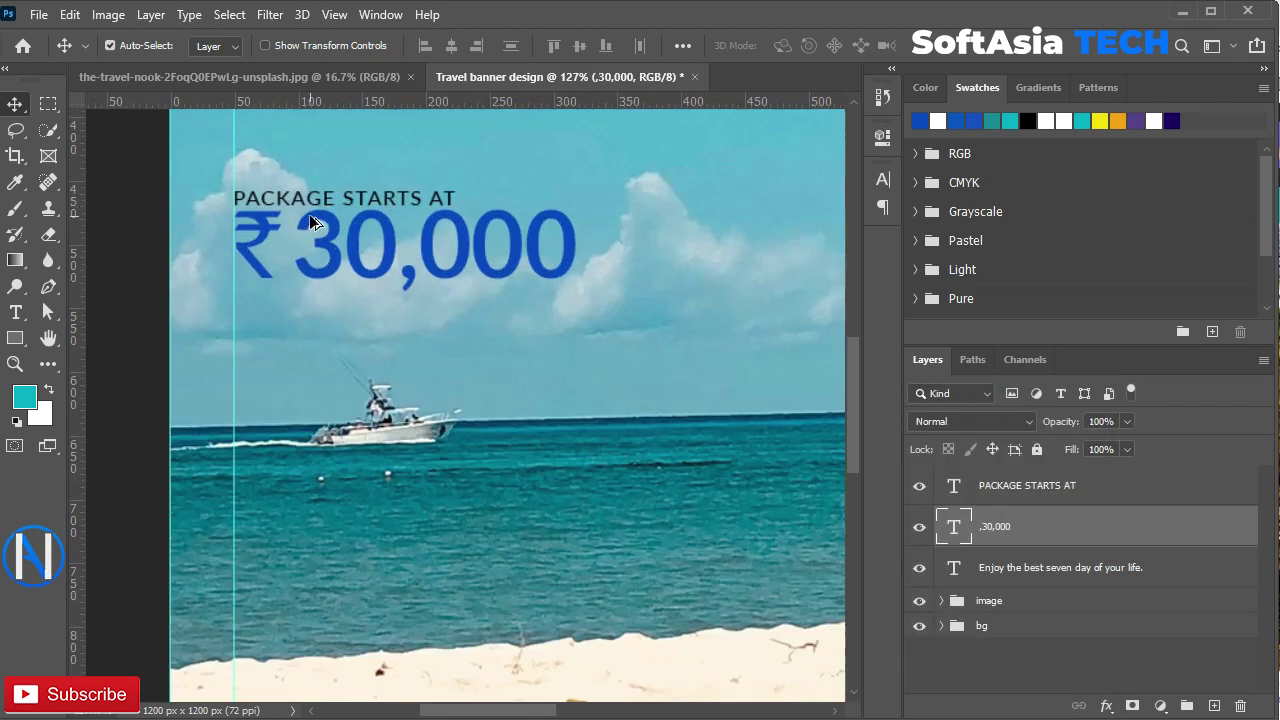
- Duplicate the "PACKAGE STARTS AT" text below the price and replace the copy's wording with "7 DAYS & 7 NIGHTS"
drag(333, 205, 330, 313)
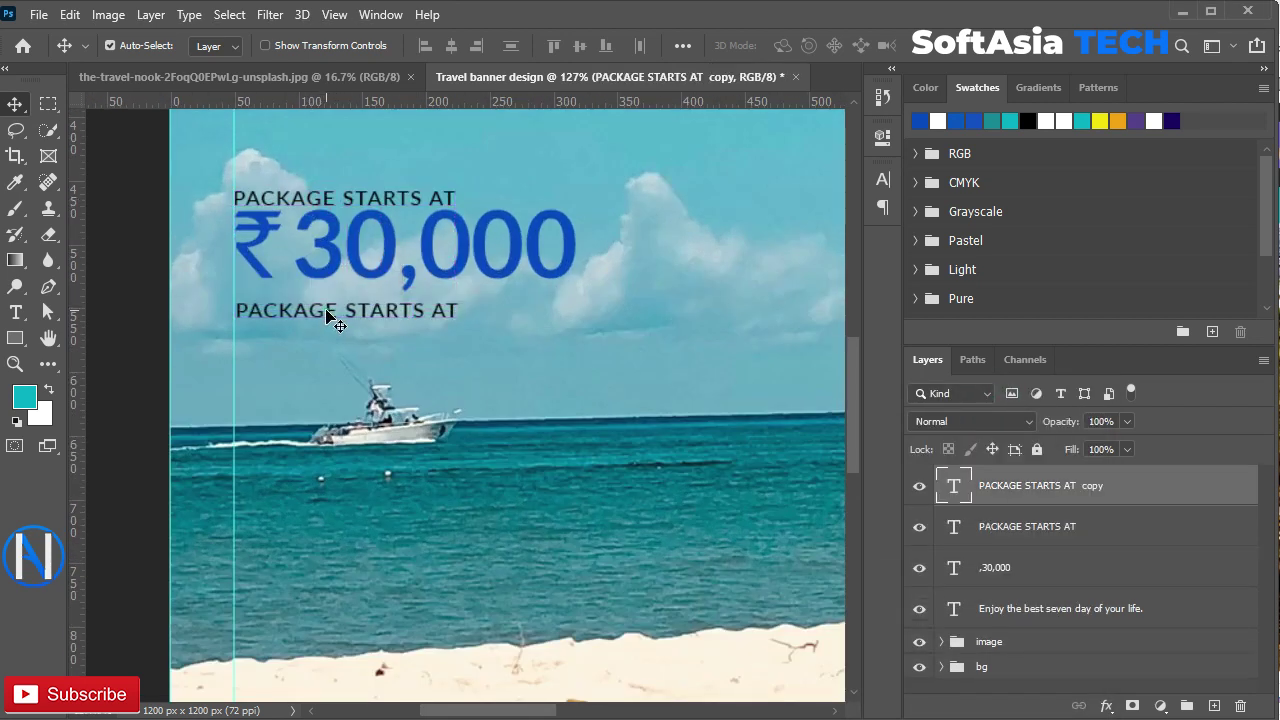
double_click(328, 314)
key(ctrl+v)
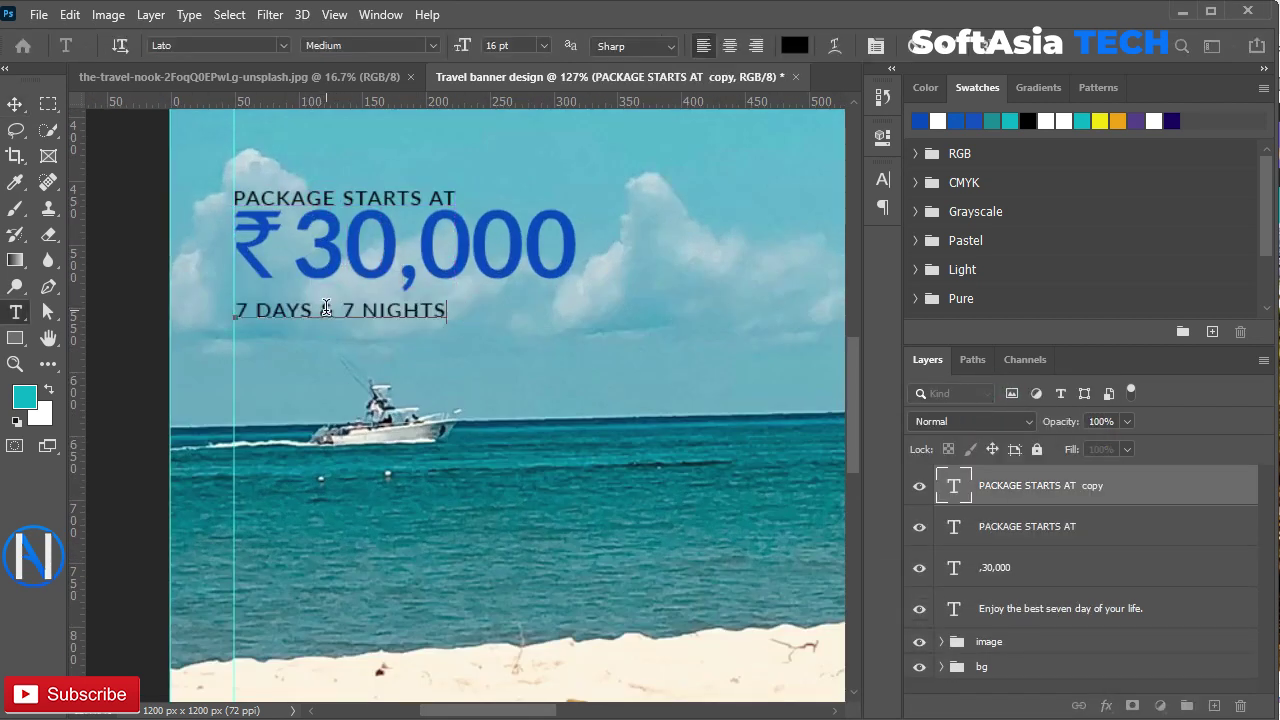
click(1138, 497)
- Position "7 DAYS & 7 NIGHTS" just below the price and align its left edge with "PACKAGE STARTS AT"
drag(340, 322, 339, 312)
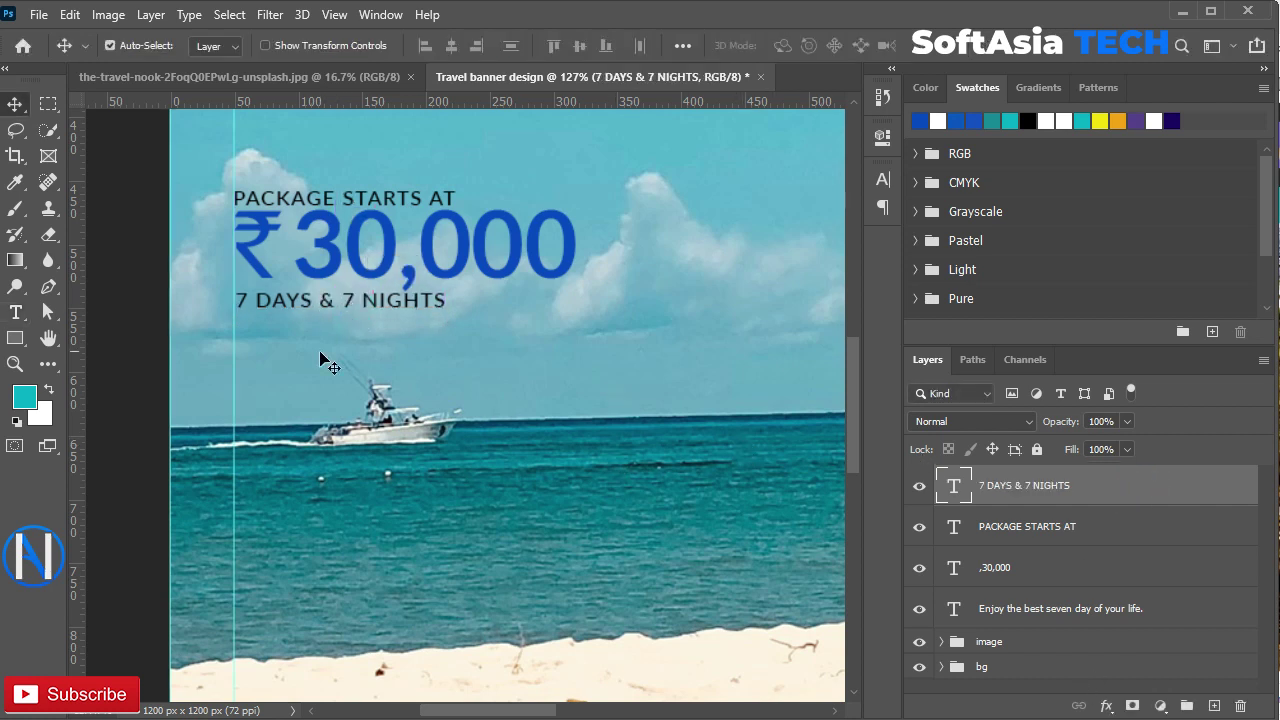
key(Down)
key(Down)
key(Down)
key(Down)
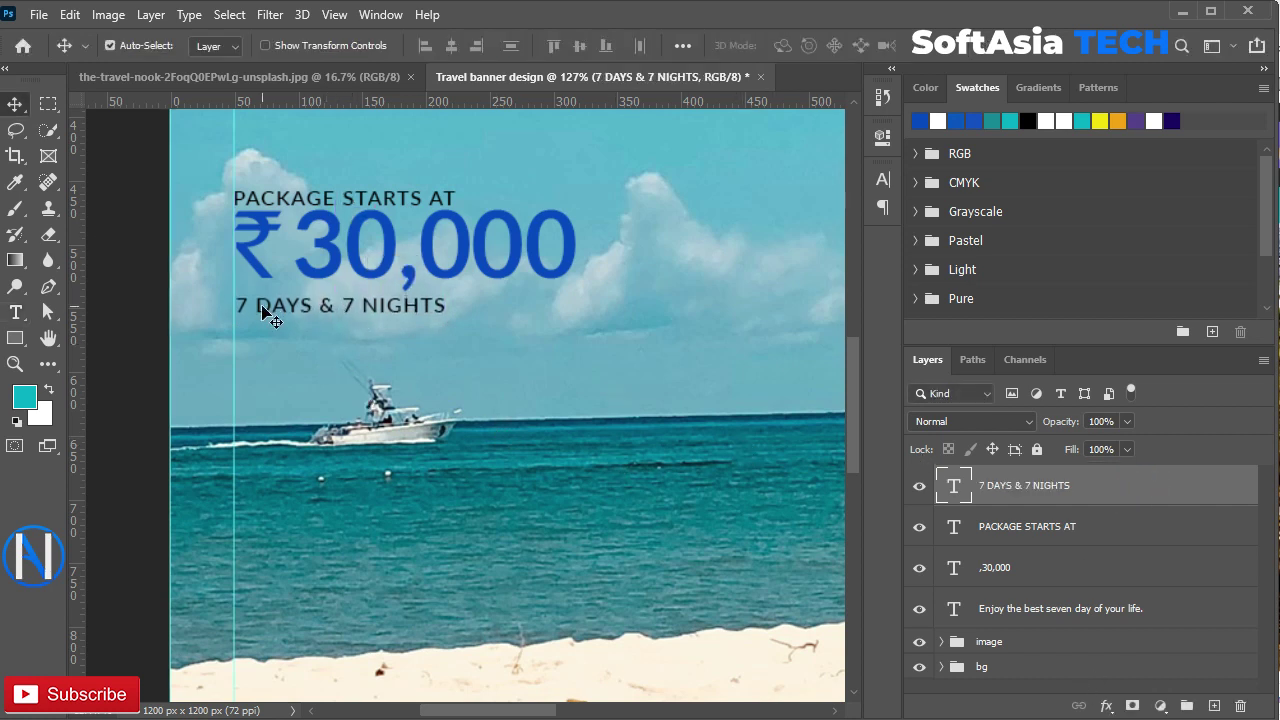
ctrl+click(958, 530)
click(424, 45)
key(ctrl+d)
key(Up)
key(Up)
key(Up)
key(Up)
key(Up)
key(Up)
key(Up)
key(Down)
key(Down)
key(Down)
- Move the price, "PACKAGE STARTS AT" and "7 DAYS & 7 NIGHTS" together up closer to the headline
key(ctrl+0)
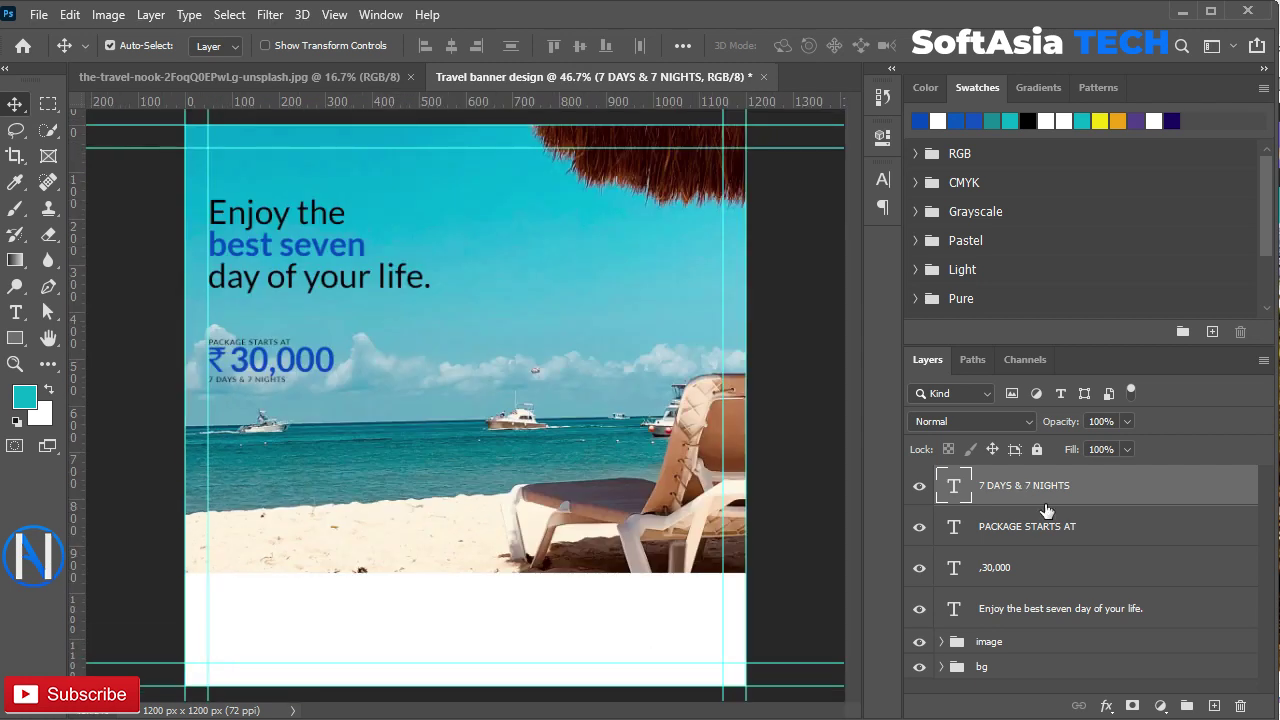
ctrl+click(1025, 563)
ctrl+click(1027, 527)
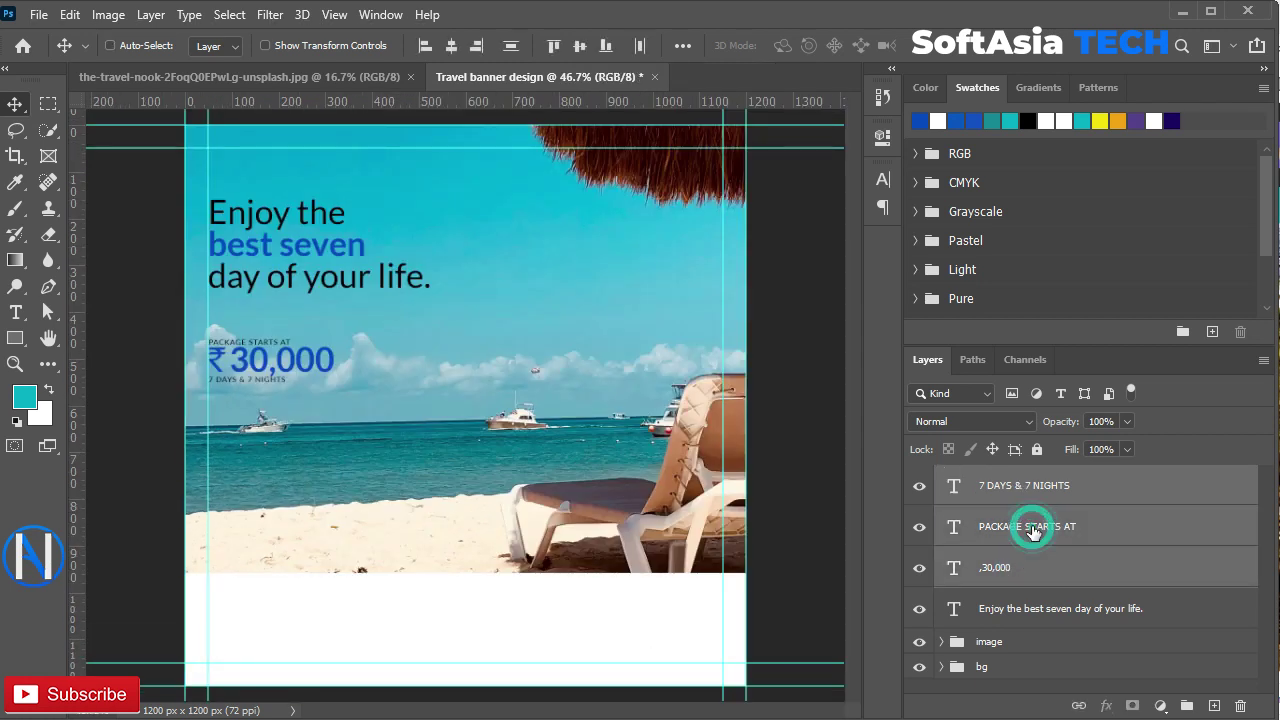
key(Up)
key(Up)
key(Up)
key(Up)
key(Up)
key(Up)
key(Up)
key(Up)
key(Up)
key(Up)
key(Up)
key(Up)
key(Up)
key(Up)
key(Up)
key(Up)
key(Up)
key(Up)
key(Up)
key(Up)
key(Up)
key(Up)
key(Up)
key(Up)
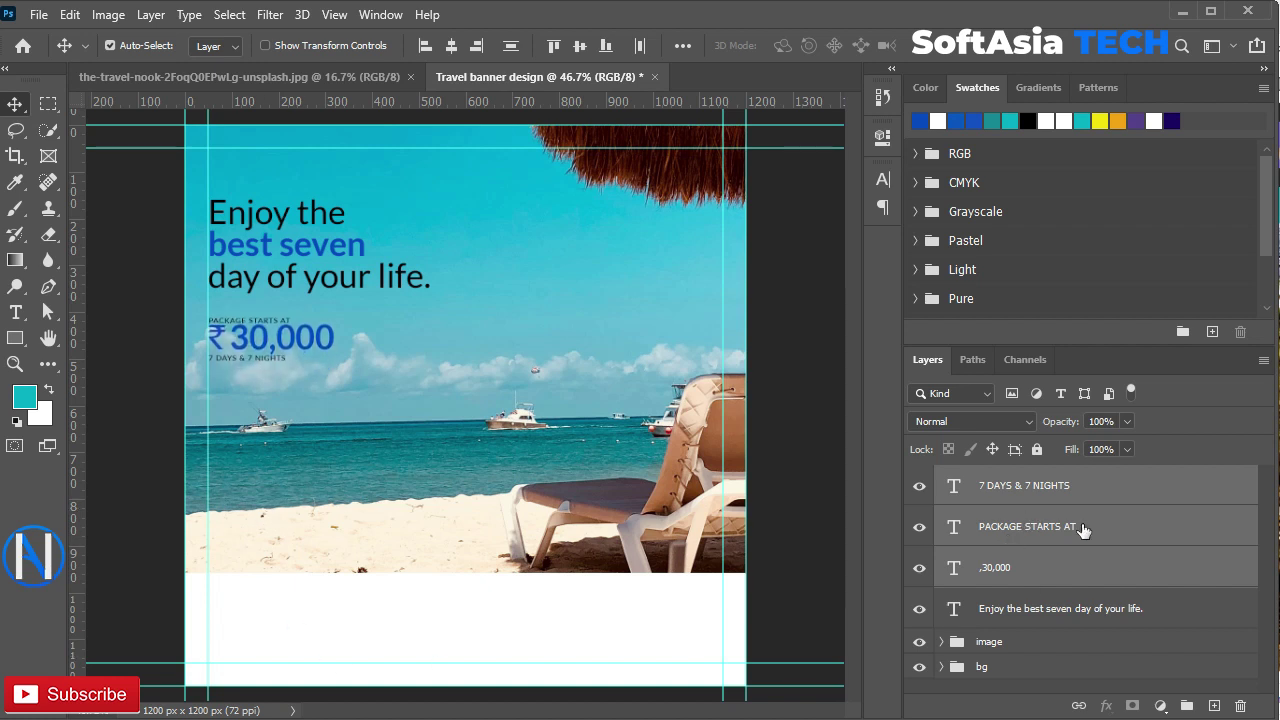
- Group the headline and the three package text layers and name the group "main text"
click(1008, 616)
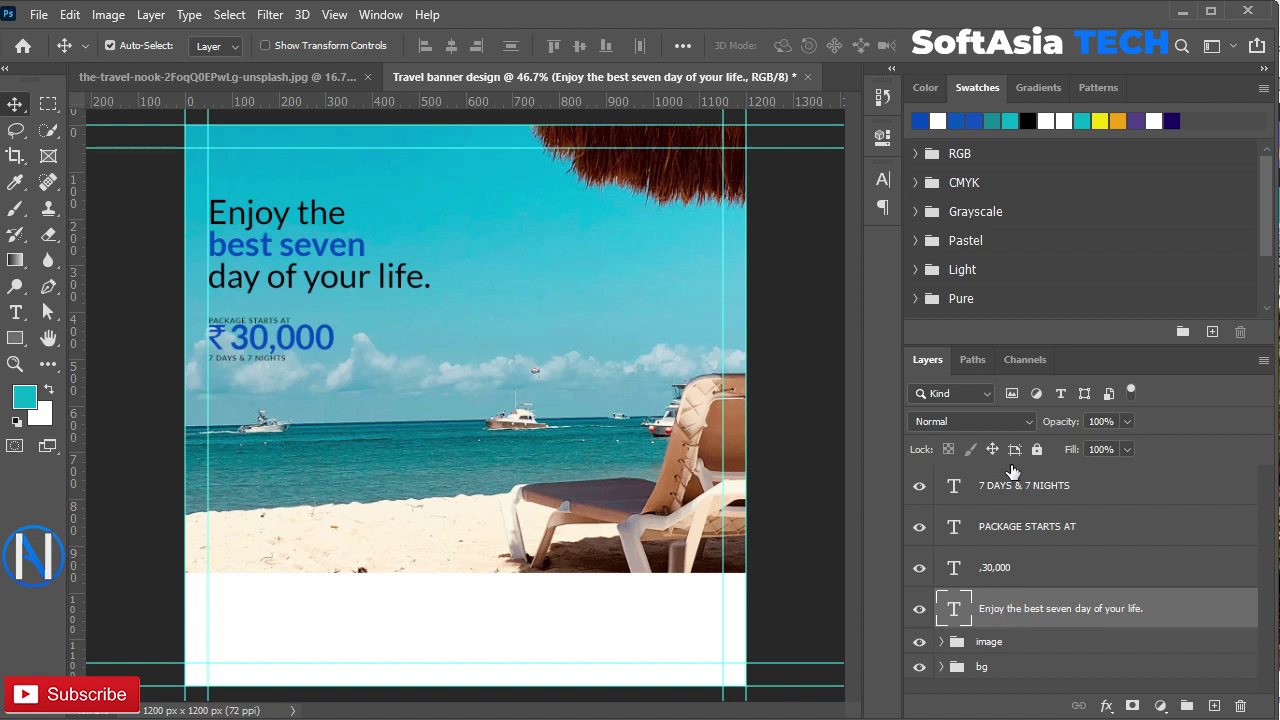
shift+click(1000, 485)
key(ctrl+g)
double_click(990, 478)
text(m)
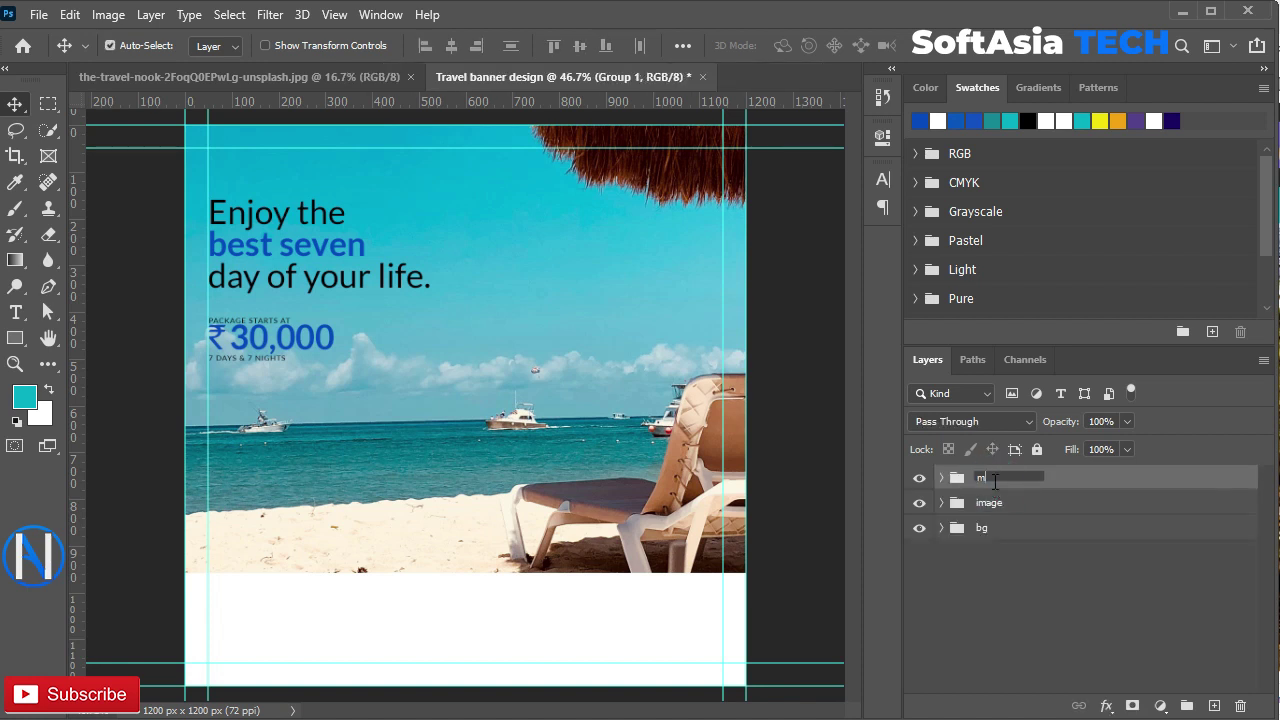
text(ain text)
key(Return)
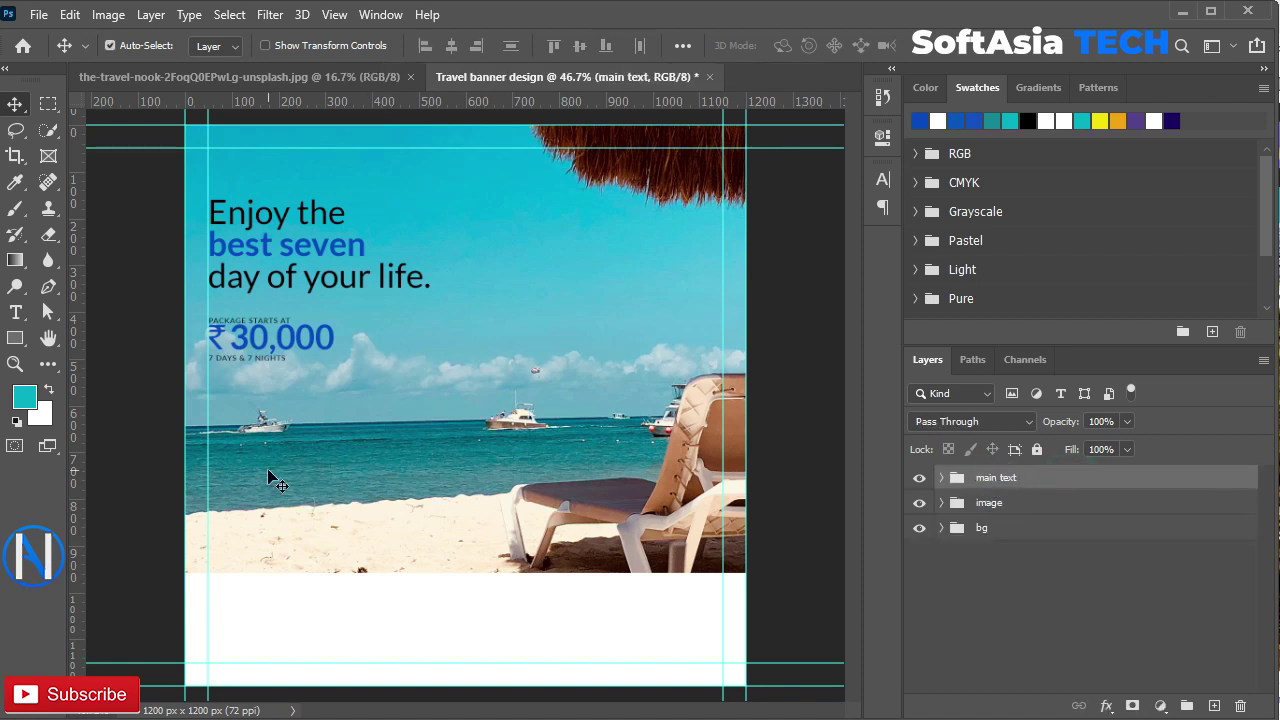
- Scale the main text group to 112.20% and place it at X 314.71 px, Y 345.38 px against the margin guide
scroll(275, 350, up, 3)
scroll(275, 445, down, 3)
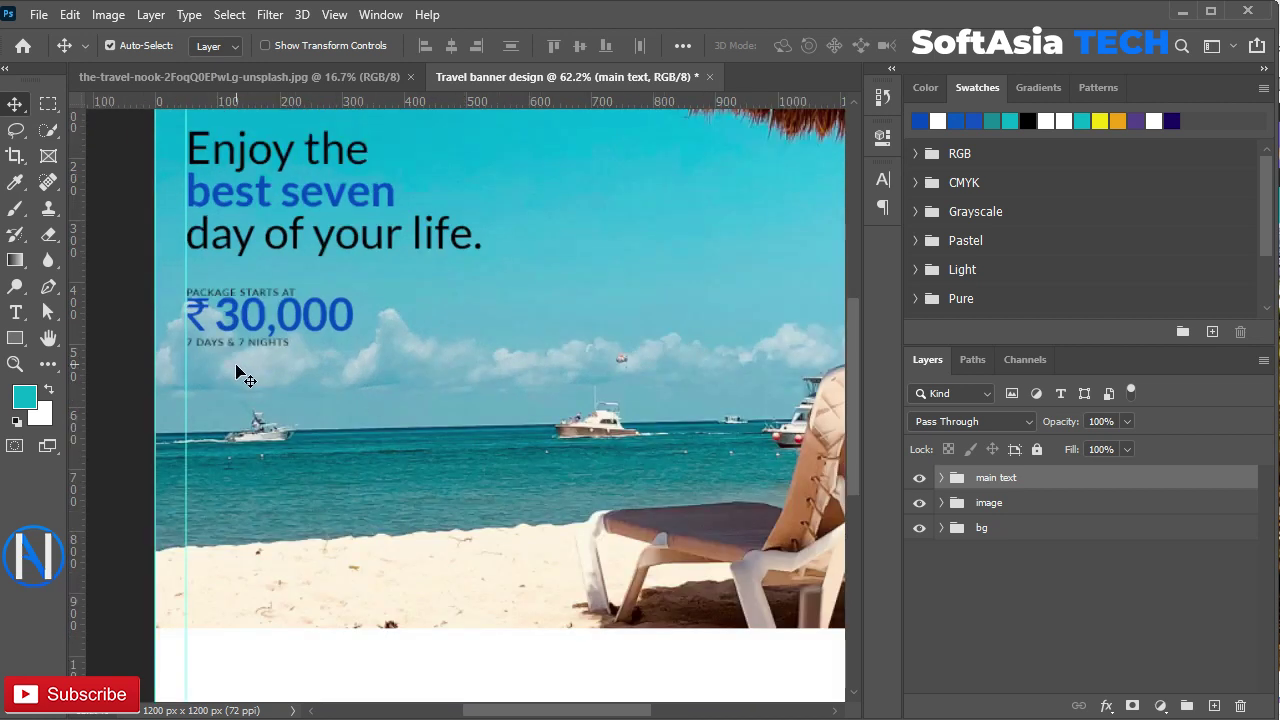
key(ctrl+t)
drag(432, 363, 455, 379)
drag(341, 344, 342, 341)
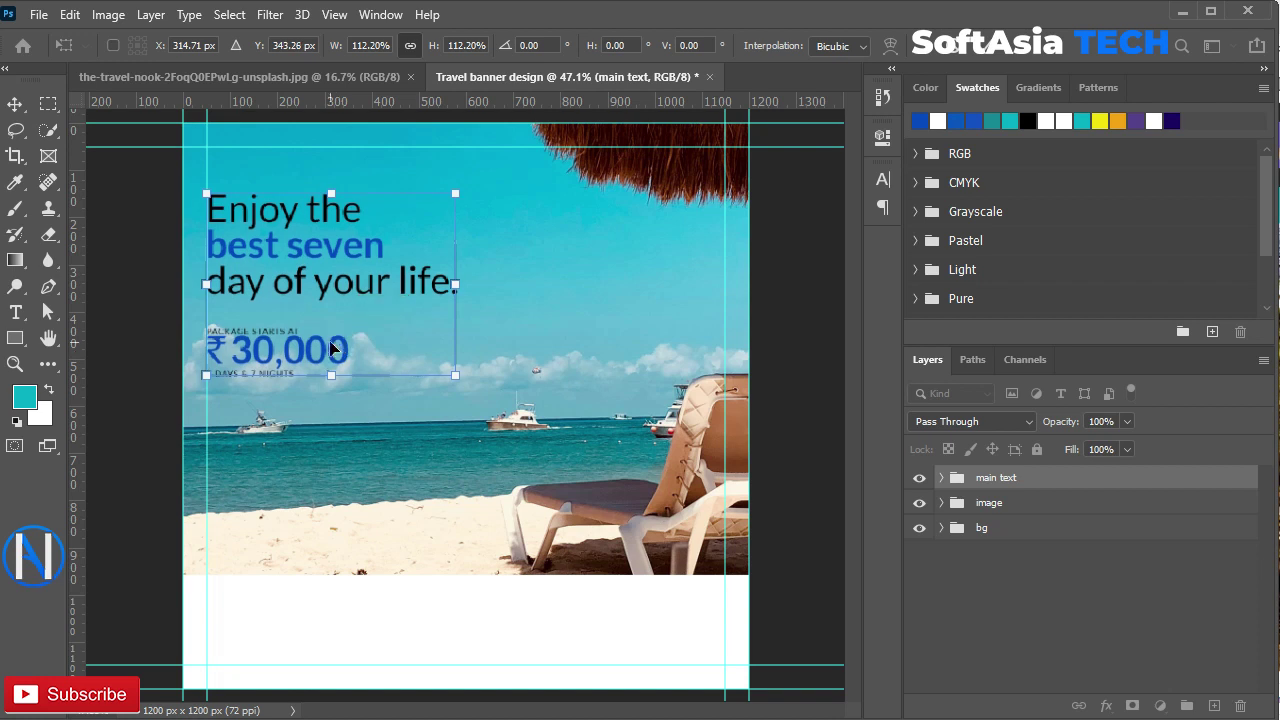
click(323, 341)
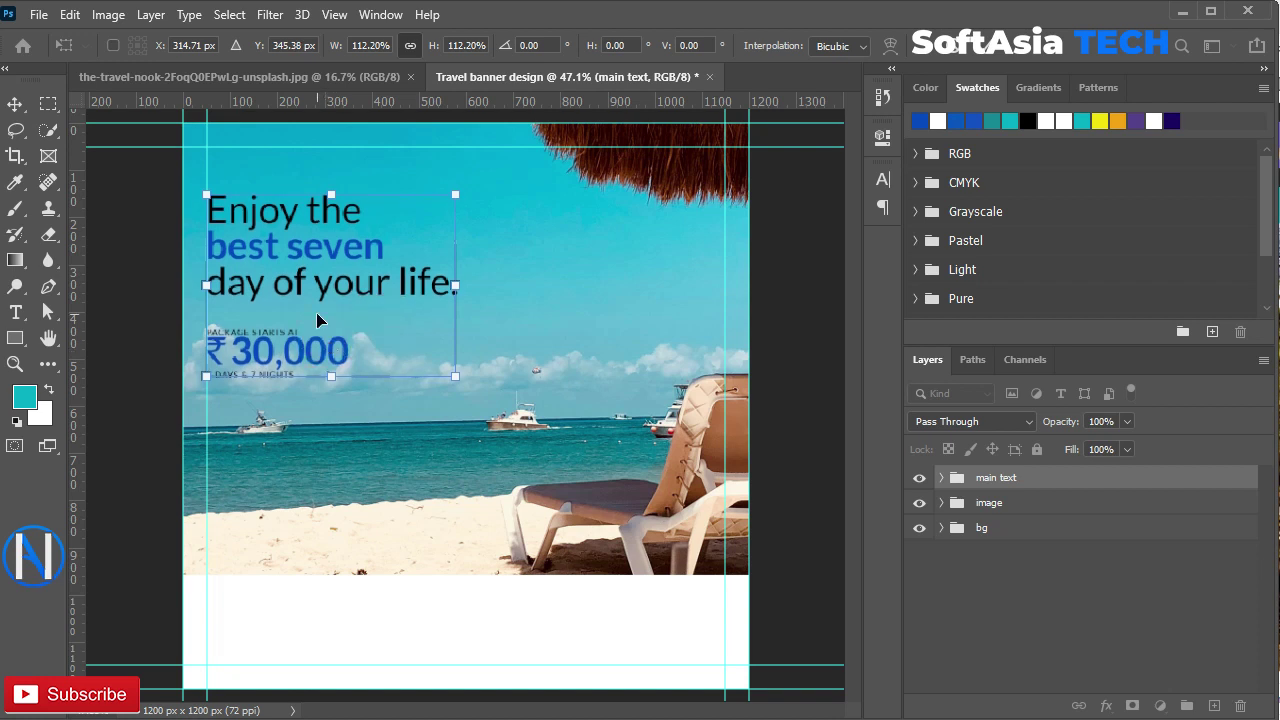
click(993, 53)
- Draw a blue rectangle about 188 × 49 px at the margin guide below "7 DAYS & 7 NIGHTS"
scroll(248, 372, up, 2)
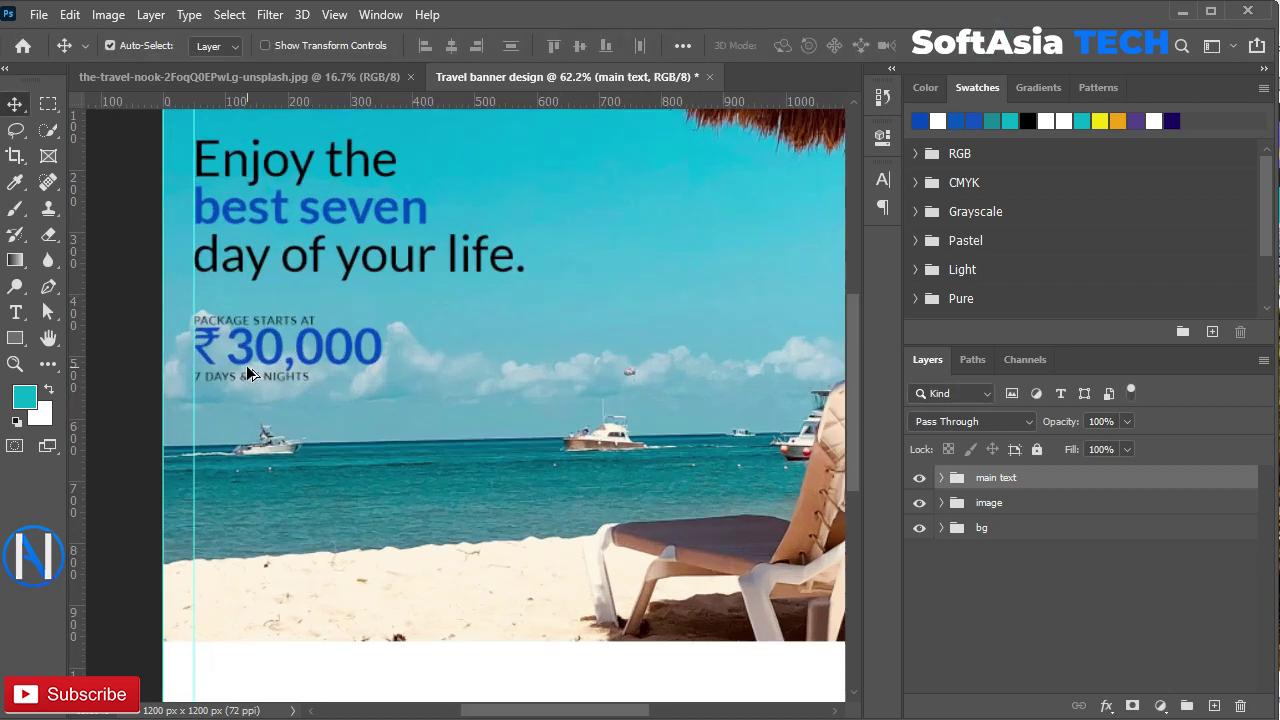
drag(230, 473, 296, 393)
scroll(289, 388, up, 2)
click(15, 338)
drag(244, 359, 471, 418)
click(598, 254)
click(604, 360)
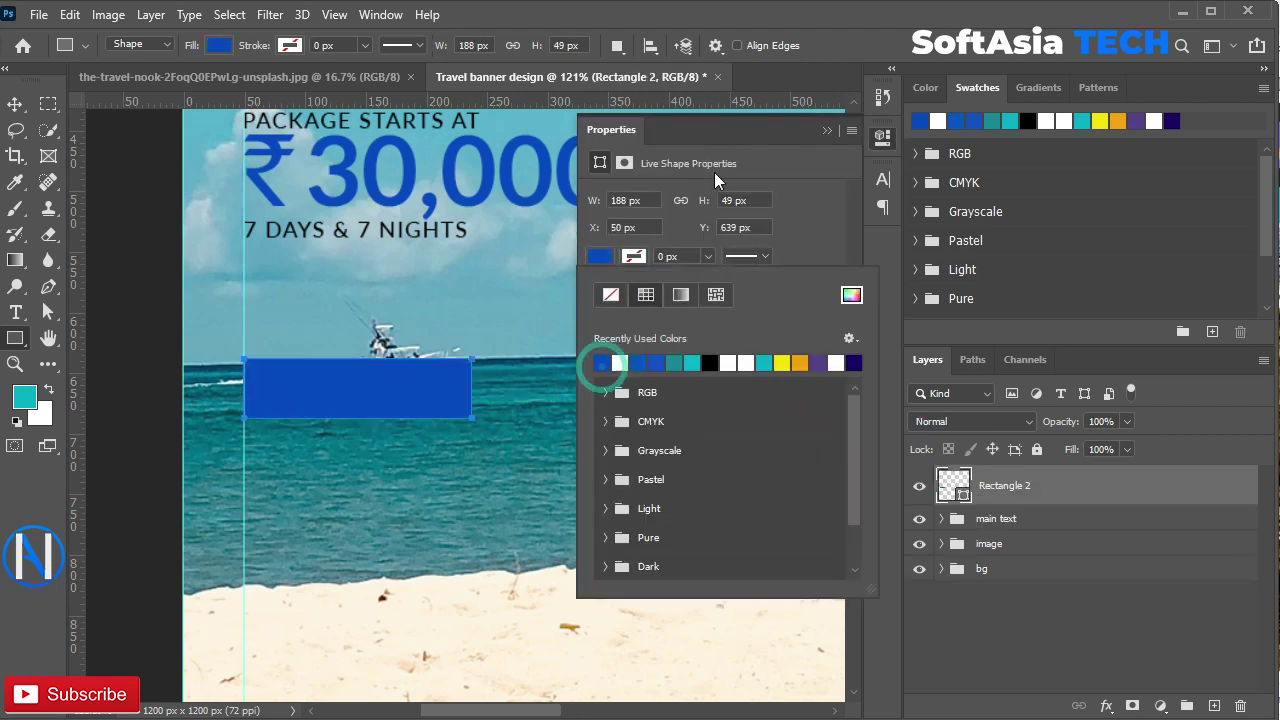
click(827, 131)
- Add a new text layer reading "explore now" above the blue rectangle
key(t)
click(508, 300)
key(BackSpace)
text(explore m)
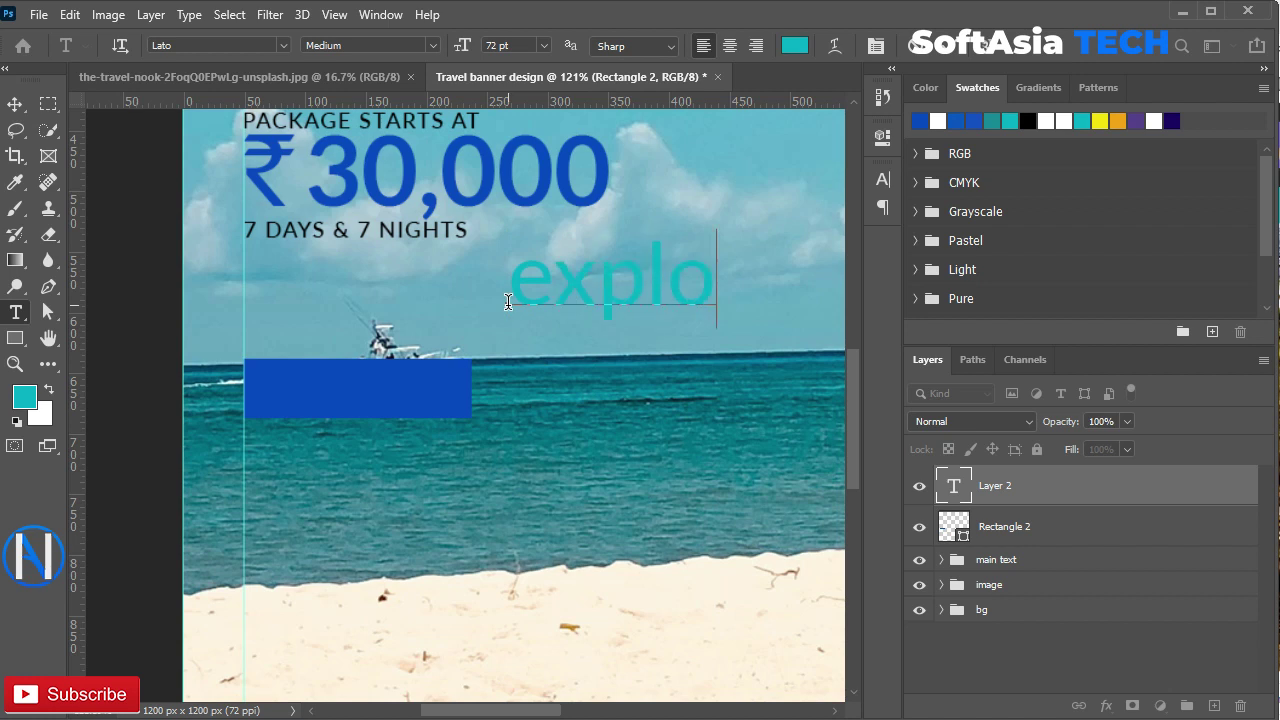
click(1070, 500)
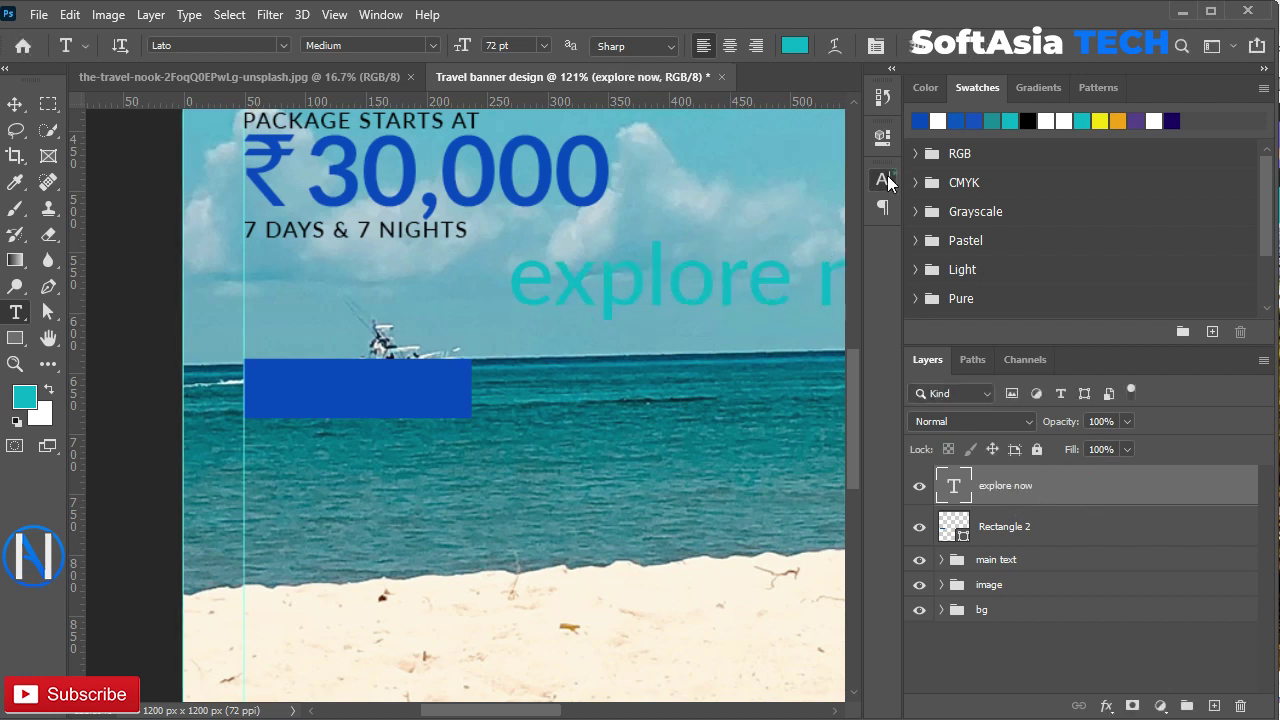
- Format the "explore now" text as white, all caps and 18 pt
click(883, 179)
click(829, 293)
click(837, 373)
key(Return)
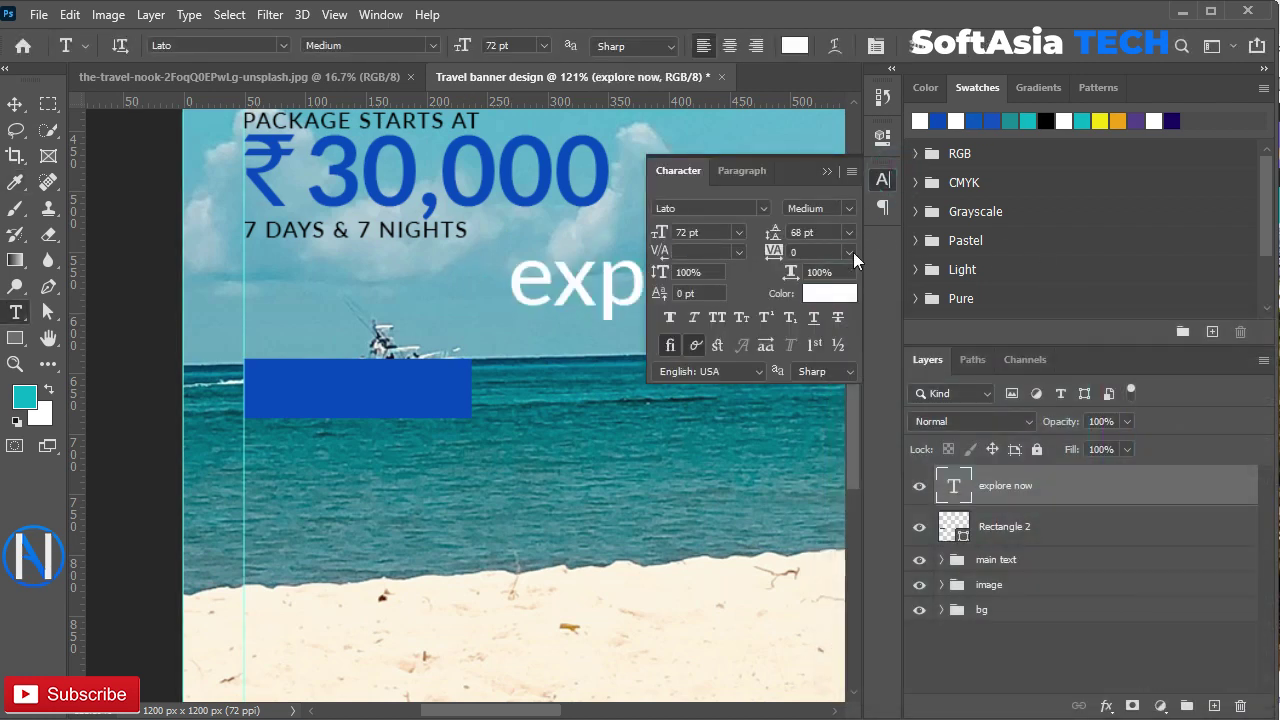
click(717, 317)
click(743, 233)
click(720, 396)
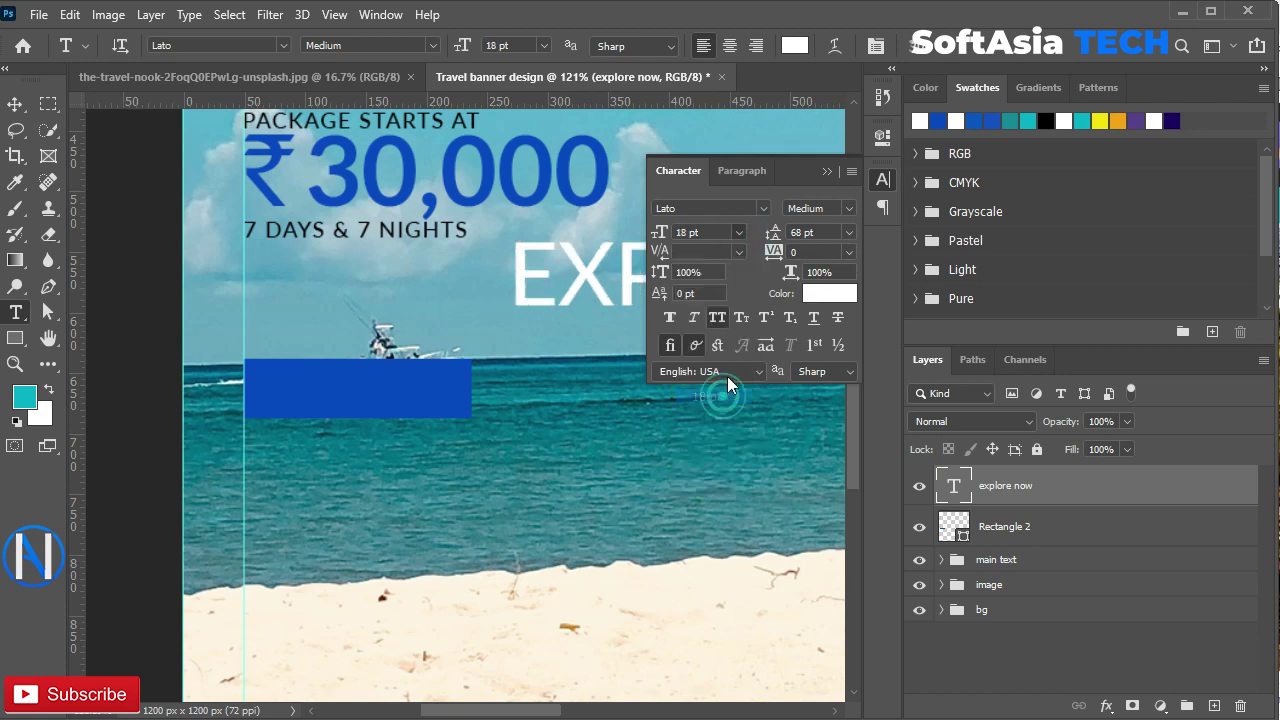
click(827, 171)
- Centre the "EXPLORE NOW" text horizontally and vertically on the blue rectangle
ctrl+click(953, 526)
key(v)
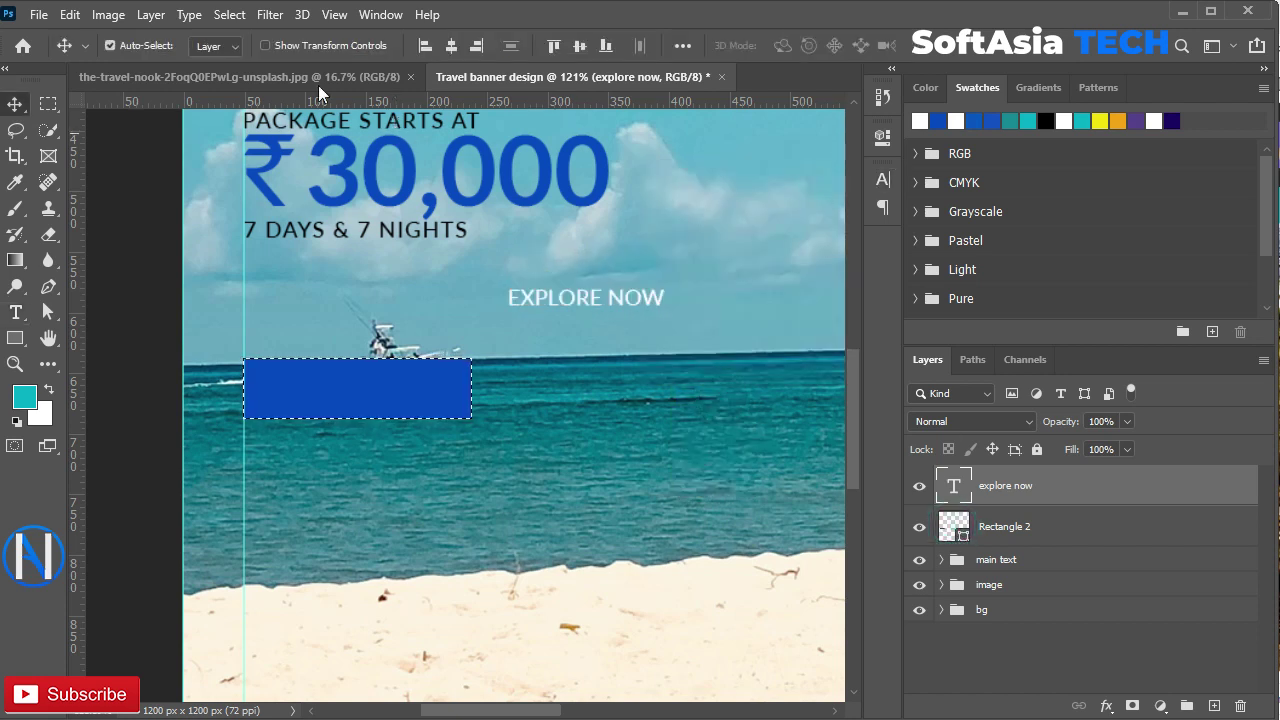
click(451, 45)
click(579, 45)
key(ctrl+d)
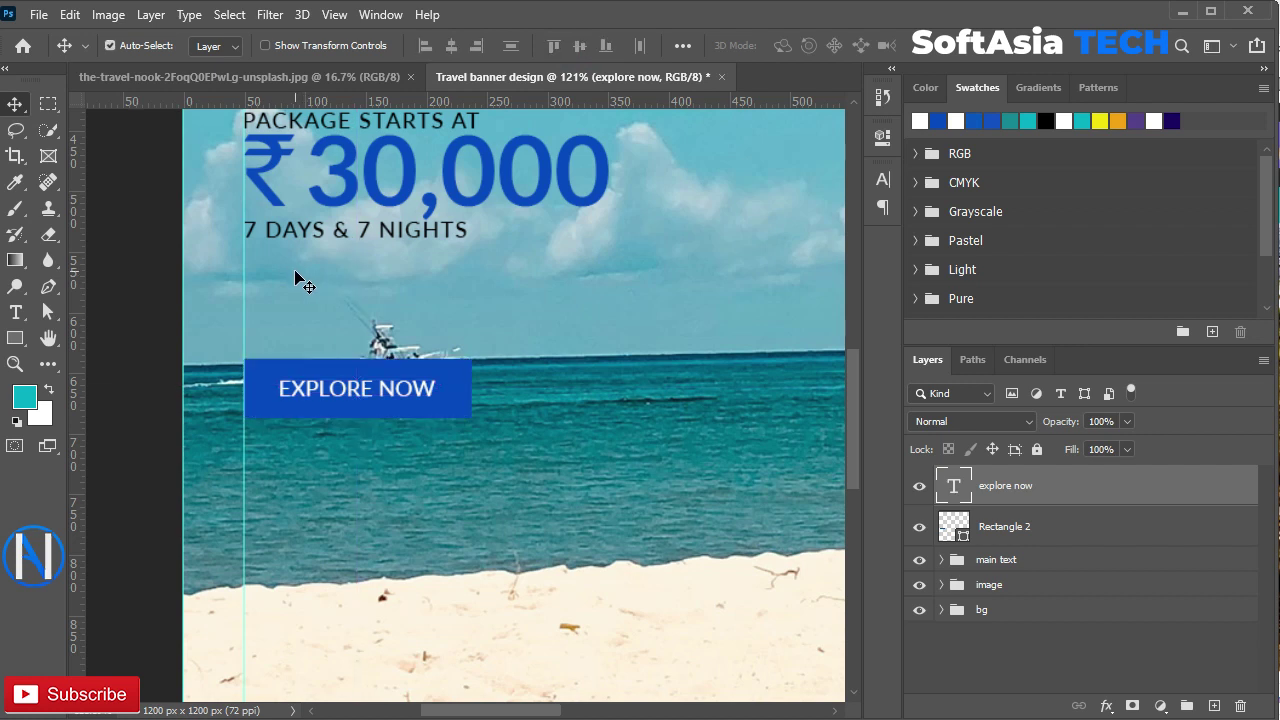
- Enlarge the "EXPLORE NOW" text to 21 pt
click(881, 182)
click(739, 232)
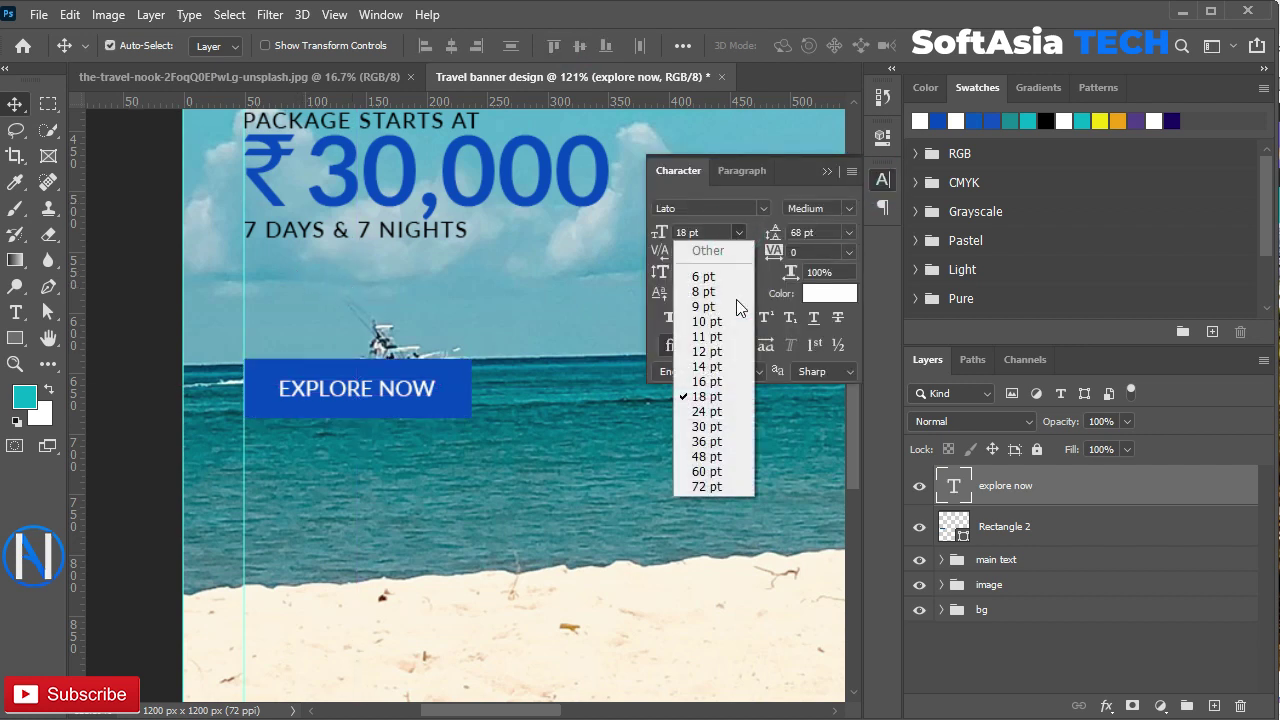
click(724, 411)
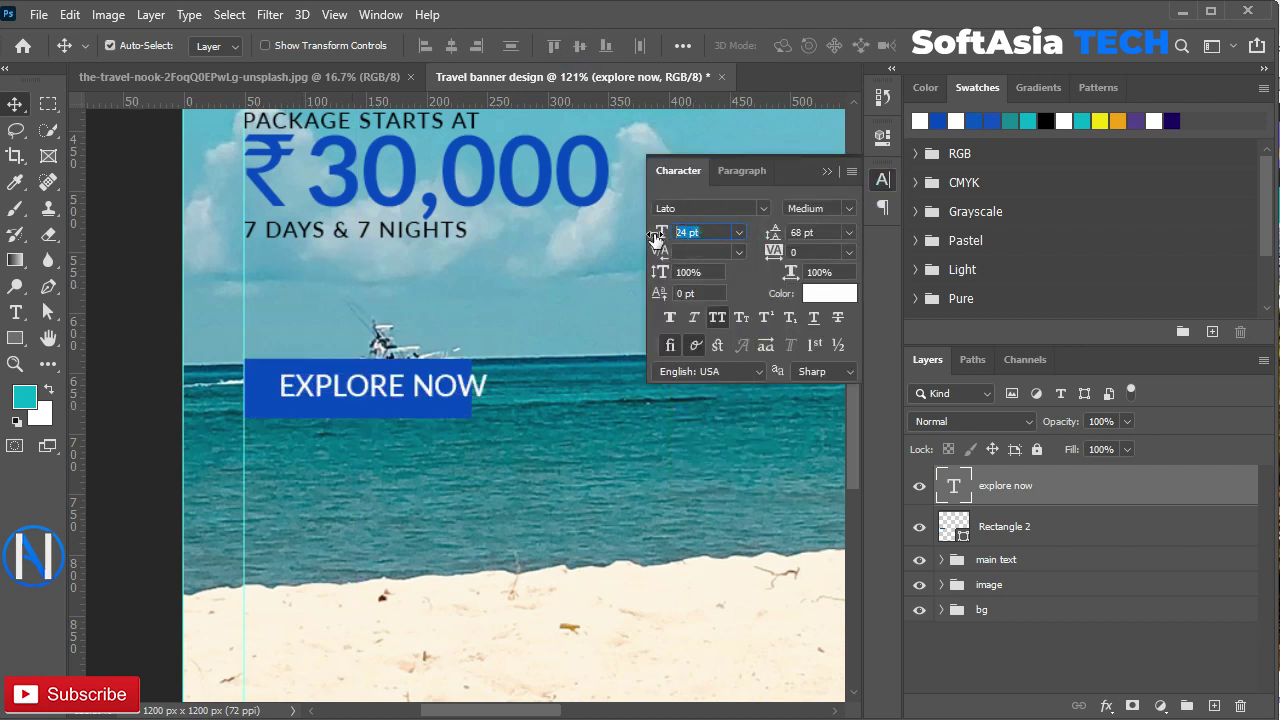
key(Down)
key(Down)
key(Down)
click(881, 182)
- Re-centre the enlarged "EXPLORE NOW" text on the blue rectangle in both directions
ctrl+click(953, 526)
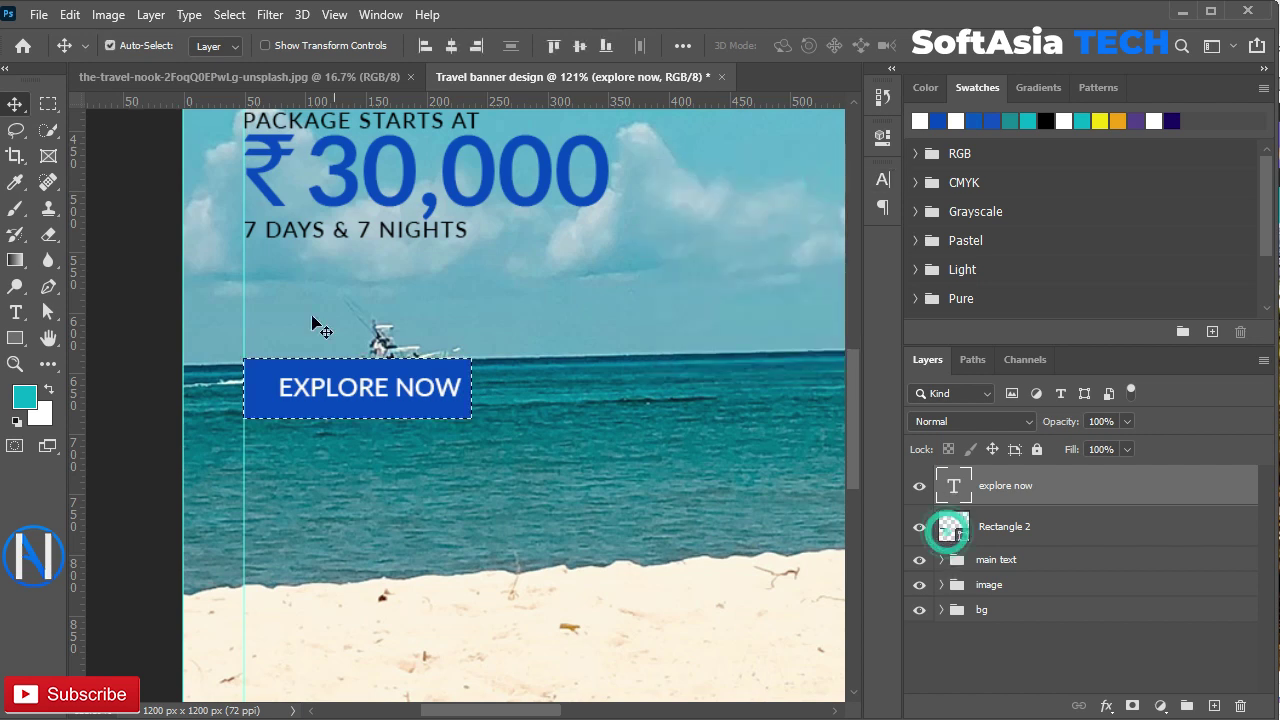
click(451, 45)
click(579, 46)
key(ctrl+d)
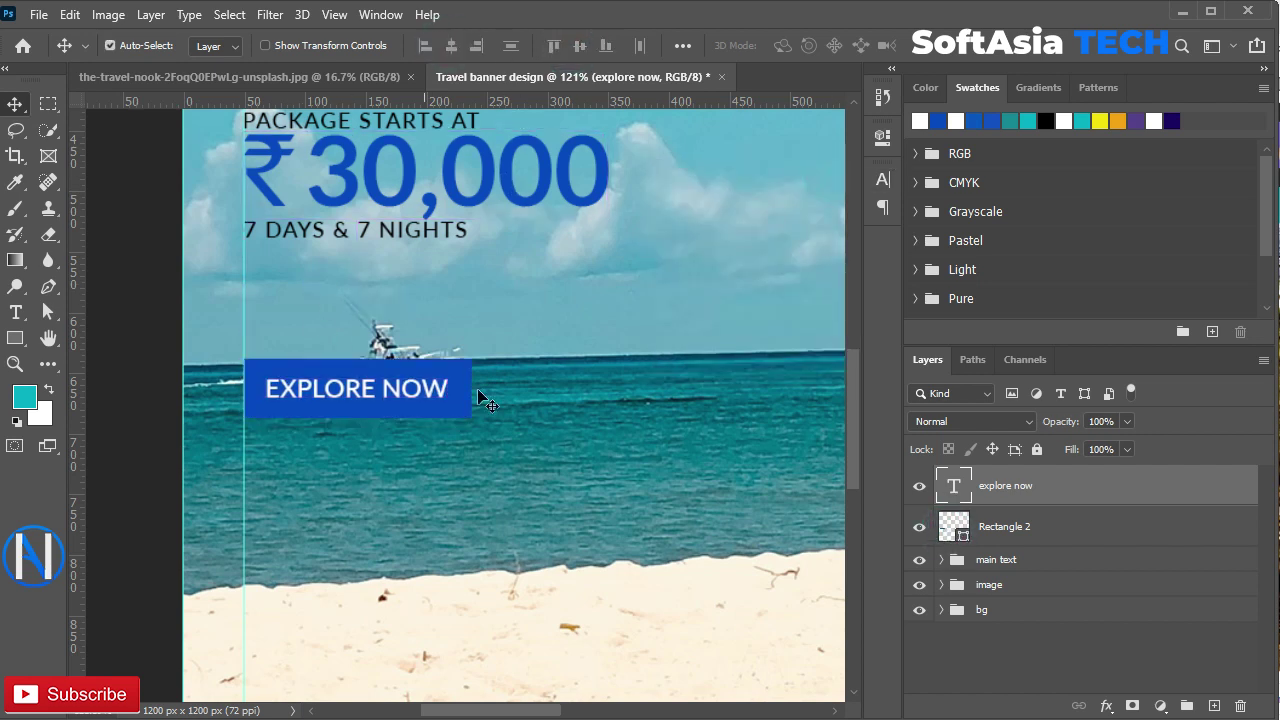
- Group the "explore now" text layer with Rectangle 2 and name the group "botton"
shift+click(1006, 526)
key(ctrl+g)
double_click(994, 477)
text(vc)
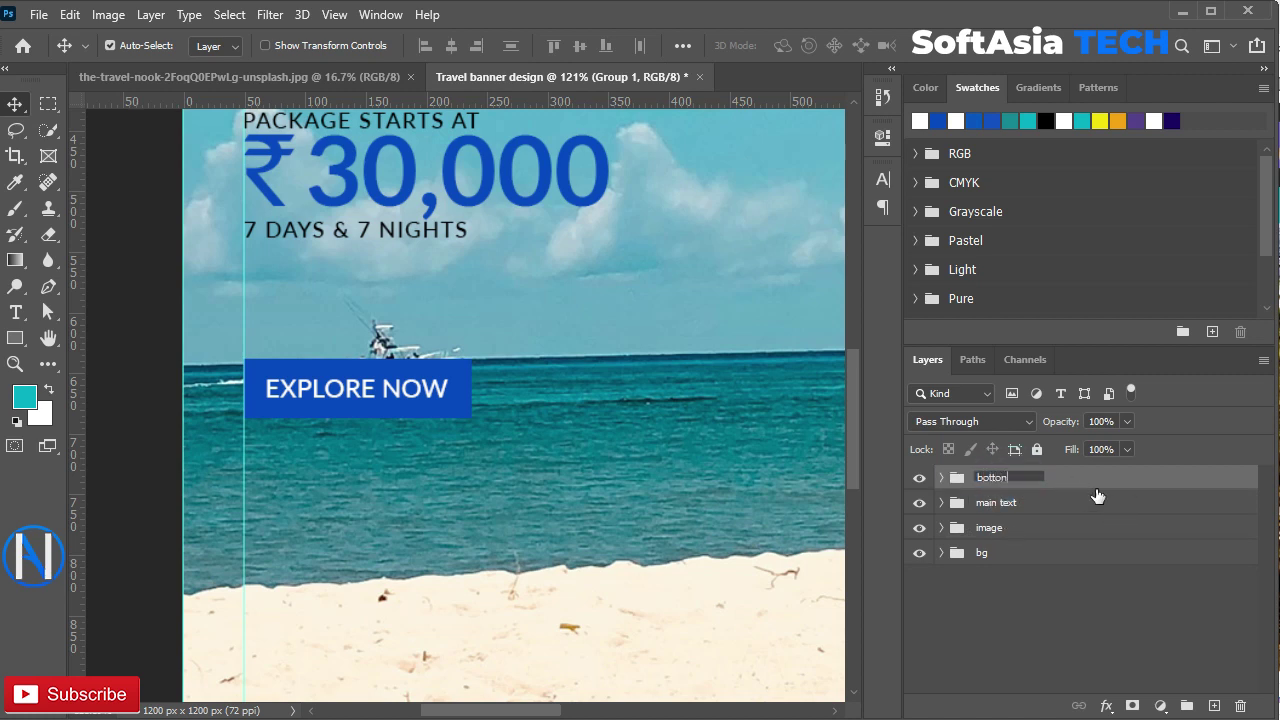
key(Return)
- Move the botton group up closer to the price text, to a centre height of about Y 640 px
key(ctrl+t)
drag(368, 391, 369, 363)
scroll(436, 555, down, 3)
scroll(436, 555, down, 2)
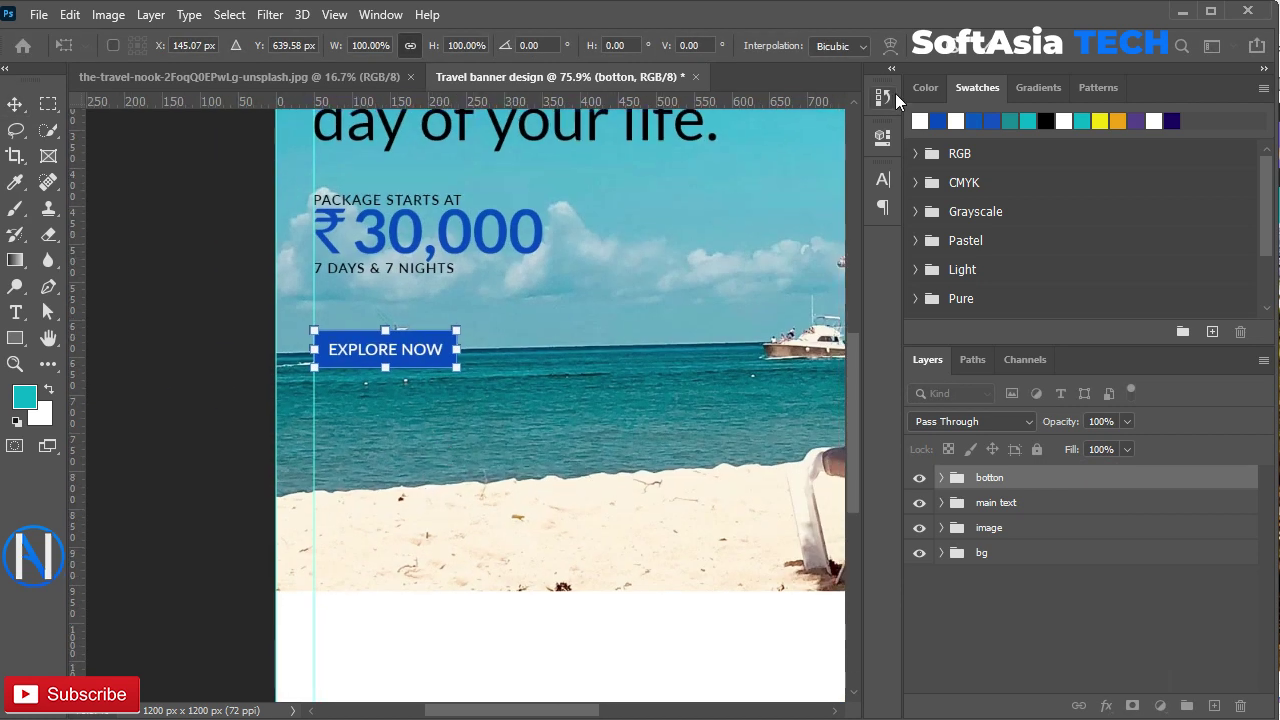
click(984, 47)
- Enlarge the main text group proportionally and shift it slightly down, keeping it aligned to the inner vertical guide beside the headline
drag(508, 341, 543, 290)
key(ctrl+0)
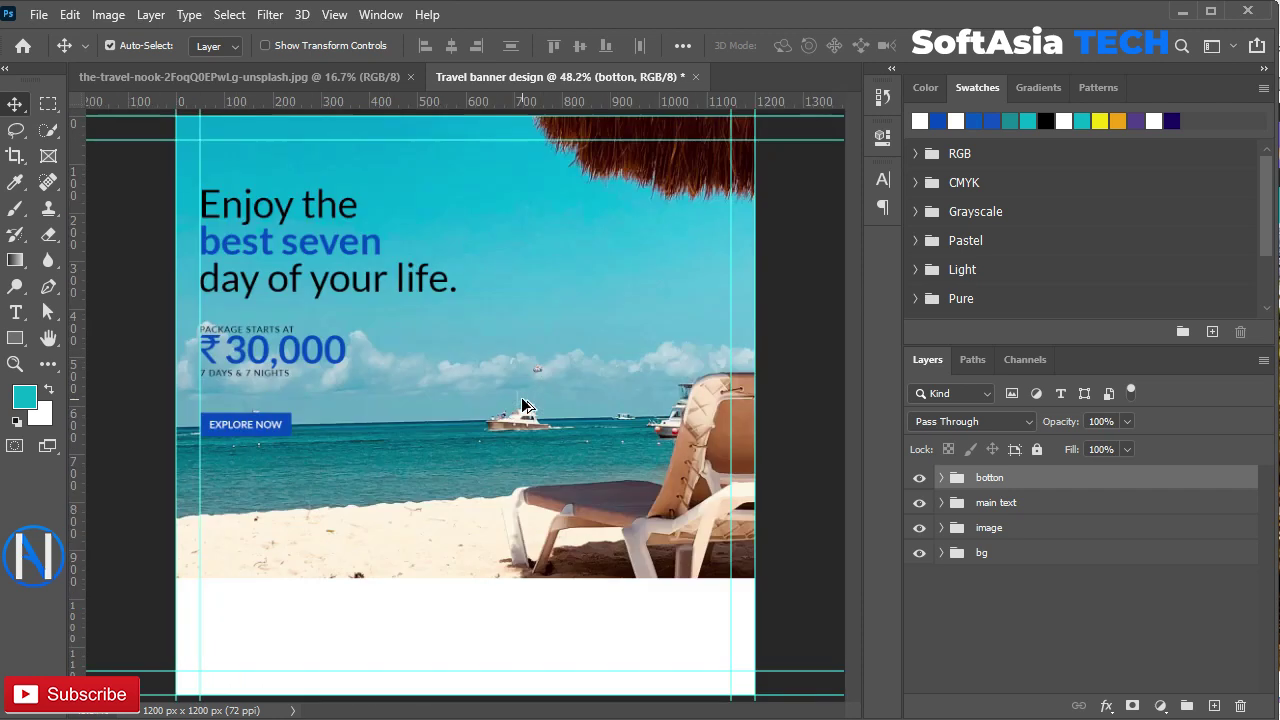
scroll(318, 415, up, 1)
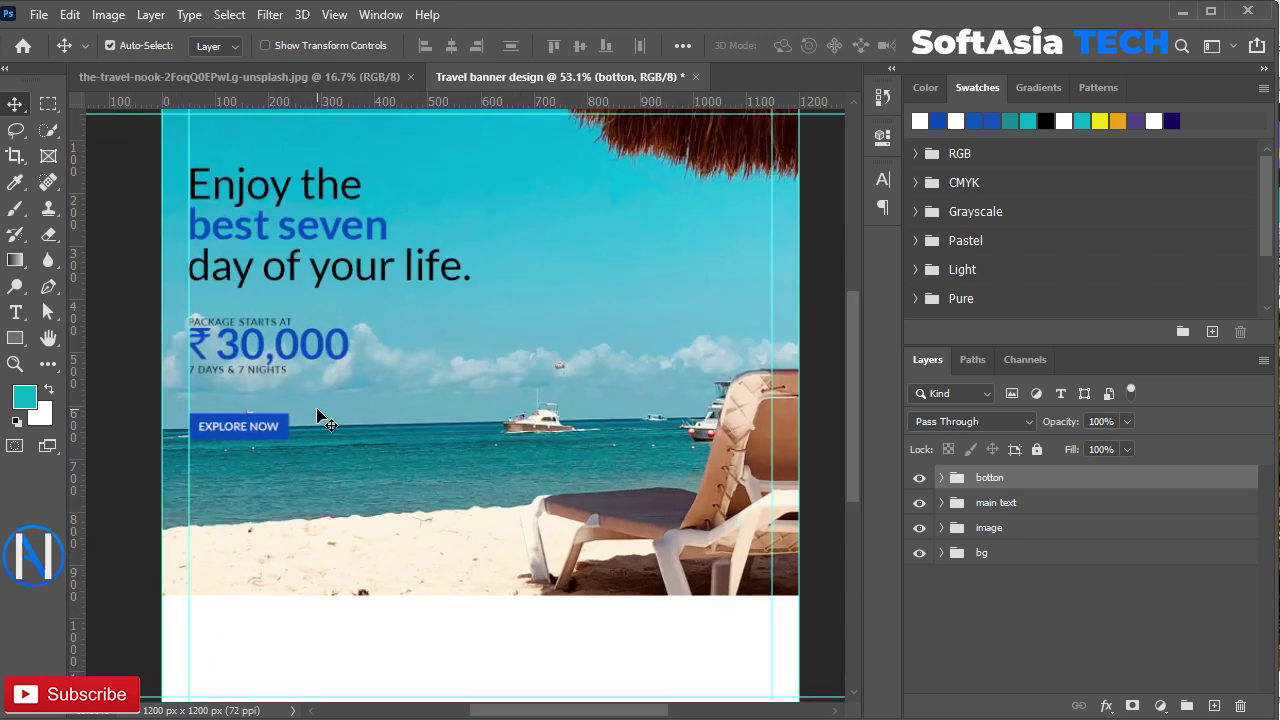
click(974, 505)
key(ctrl+t)
drag(470, 373, 508, 404)
drag(344, 343, 347, 350)
key(Return)
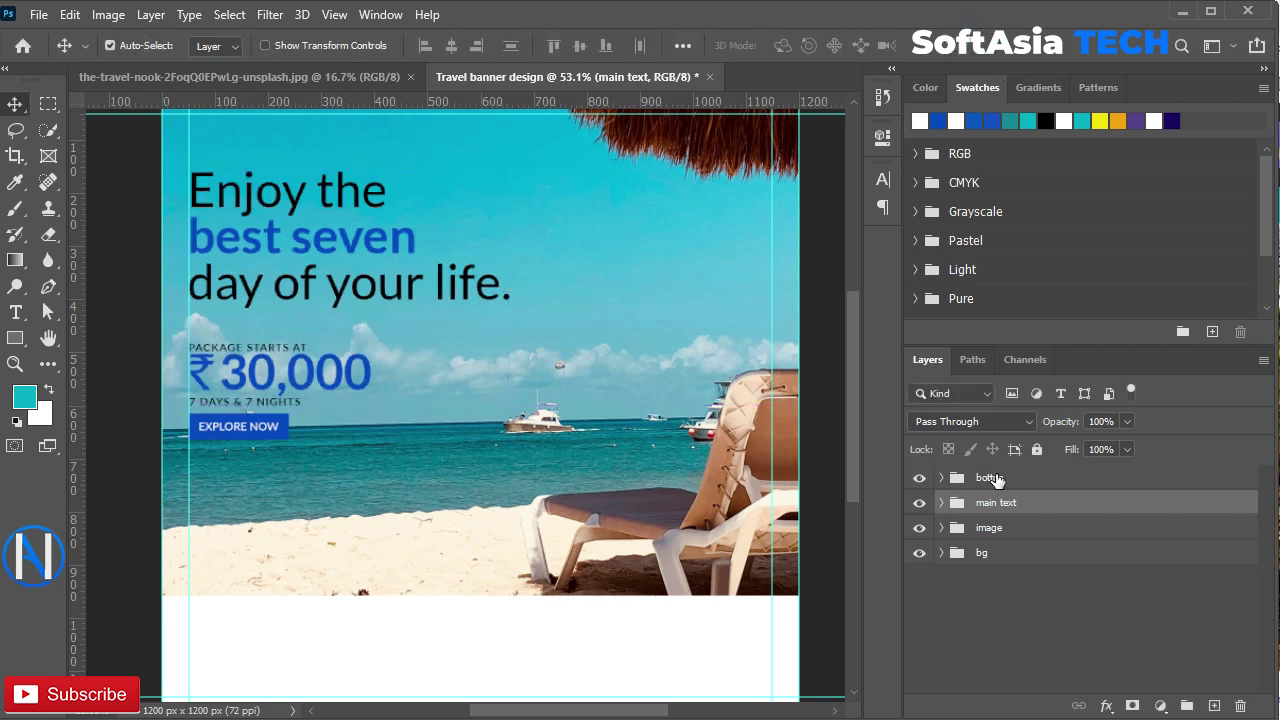
- Scale the botton group to 133% and place it below the price text, aligned to the same guide
click(989, 477)
key(ctrl+t)
drag(288, 439, 256, 476)
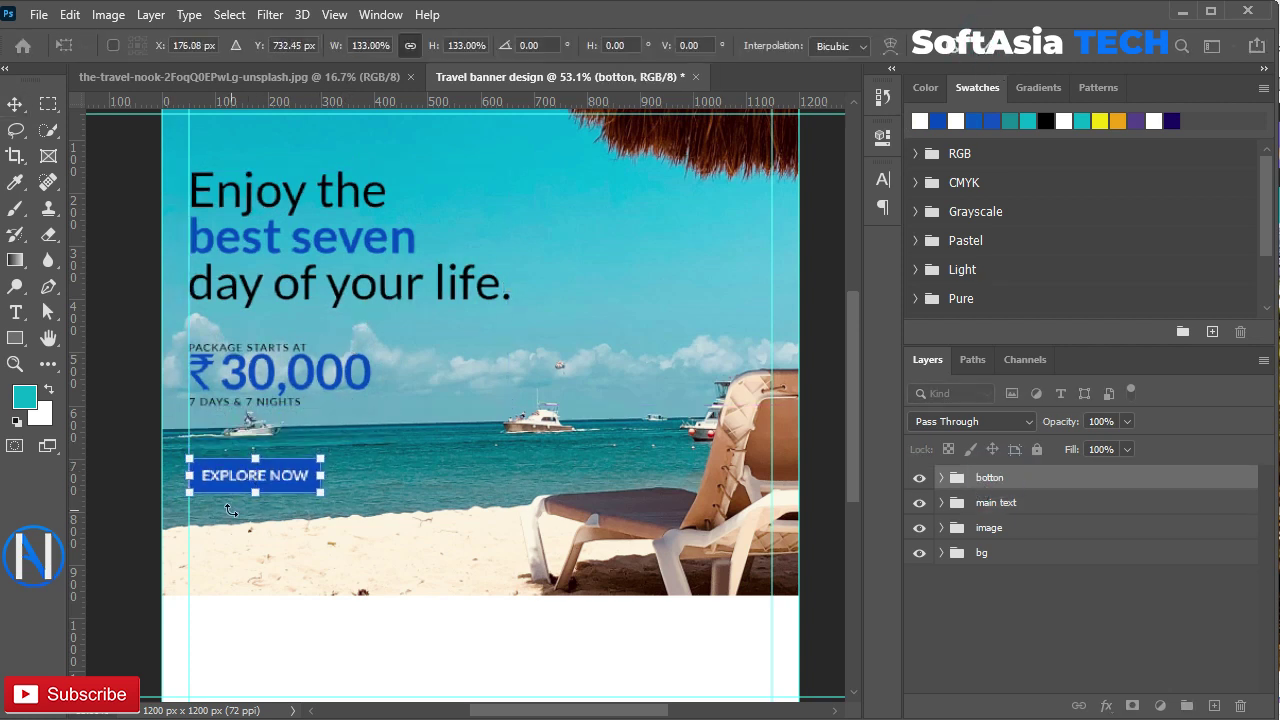
click(992, 45)
- Draw a circle of about 269 px above Rectangle 1 in the image group and fill it with the banner's blue
drag(287, 590, 281, 551)
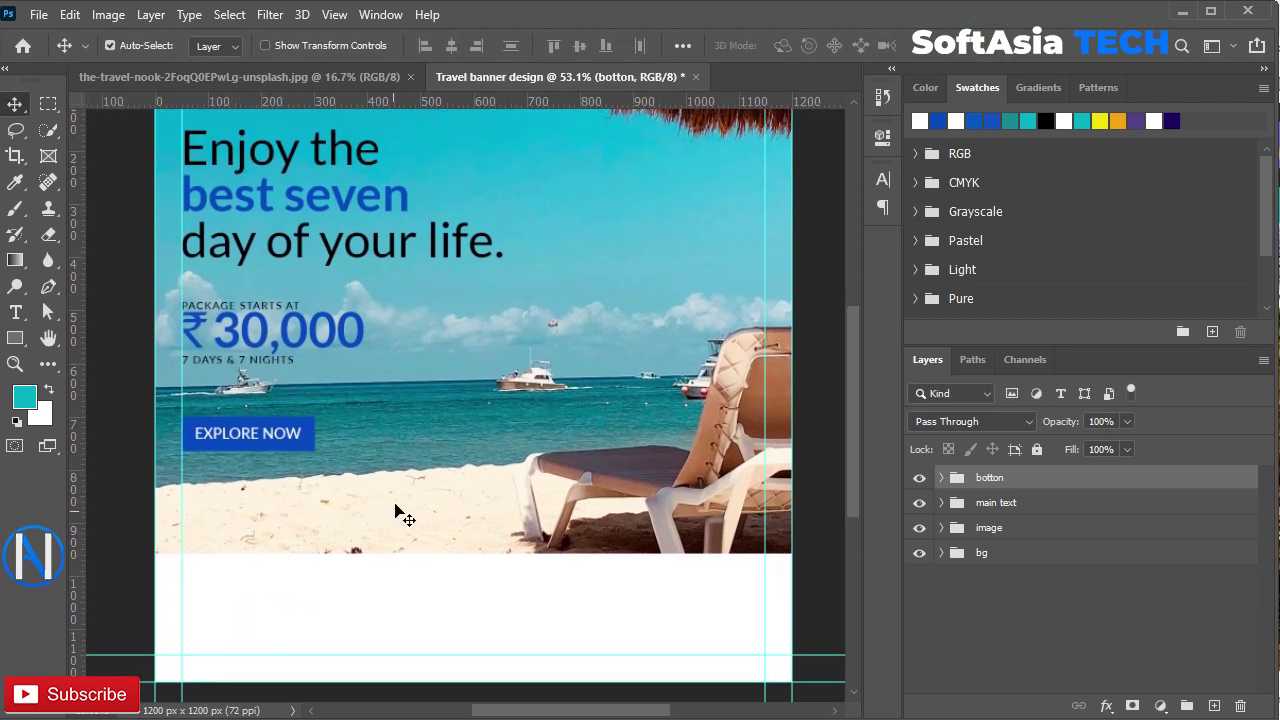
scroll(392, 467, down, 3)
scroll(395, 475, up, 1)
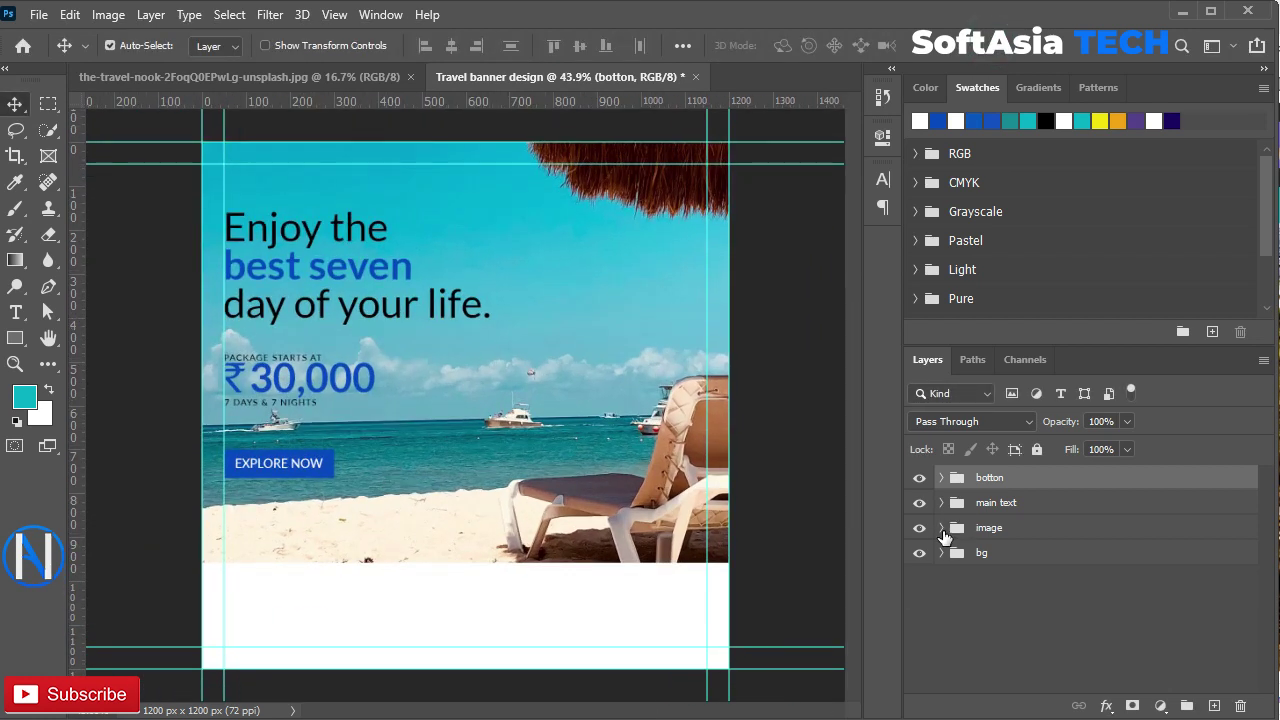
click(941, 528)
click(1031, 575)
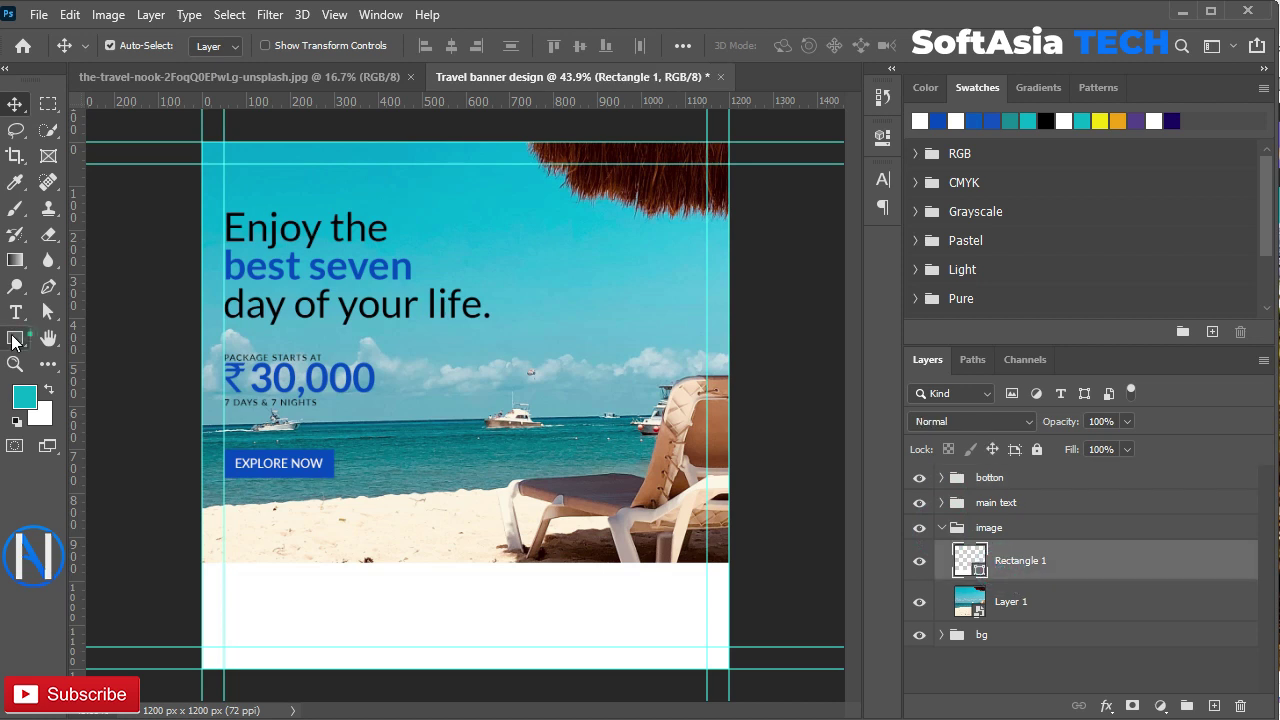
right_click(15, 339)
click(92, 372)
drag(511, 247, 629, 365)
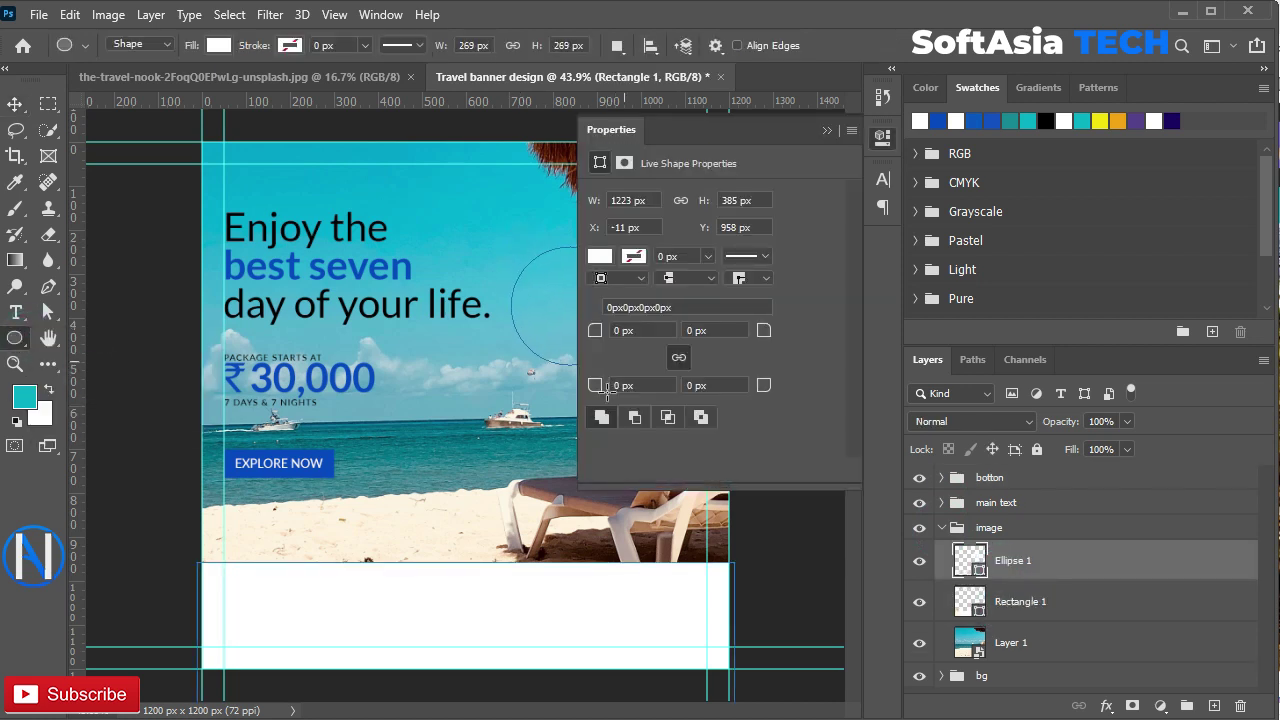
click(600, 286)
click(624, 338)
click(826, 131)
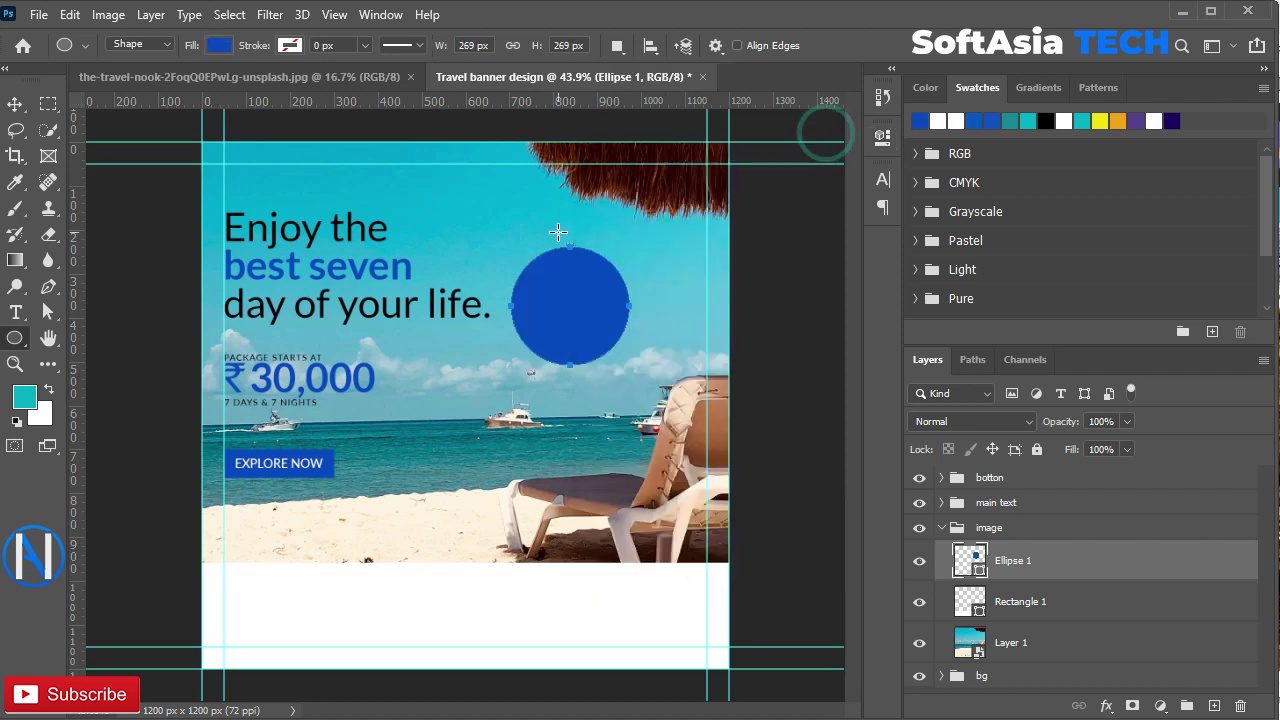
- Move the blue circle to the lower-left corner of the banner and enlarge it proportionally
key(v)
drag(571, 314, 262, 541)
scroll(244, 621, up, 4)
key(ctrl+t)
drag(334, 477, 367, 437)
click(990, 49)
- Duplicate the blue circle so one copy is cut off by the banner's upper-right corner and the other fills the strip's lower-left corner
drag(286, 518, 270, 543)
scroll(1058, 562, down, 2)
mouse_move(1055, 528)
mouse_down()
mouse_move(1051, 668)
mouse_move(1040, 548)
mouse_up()
drag(277, 543, 280, 549)
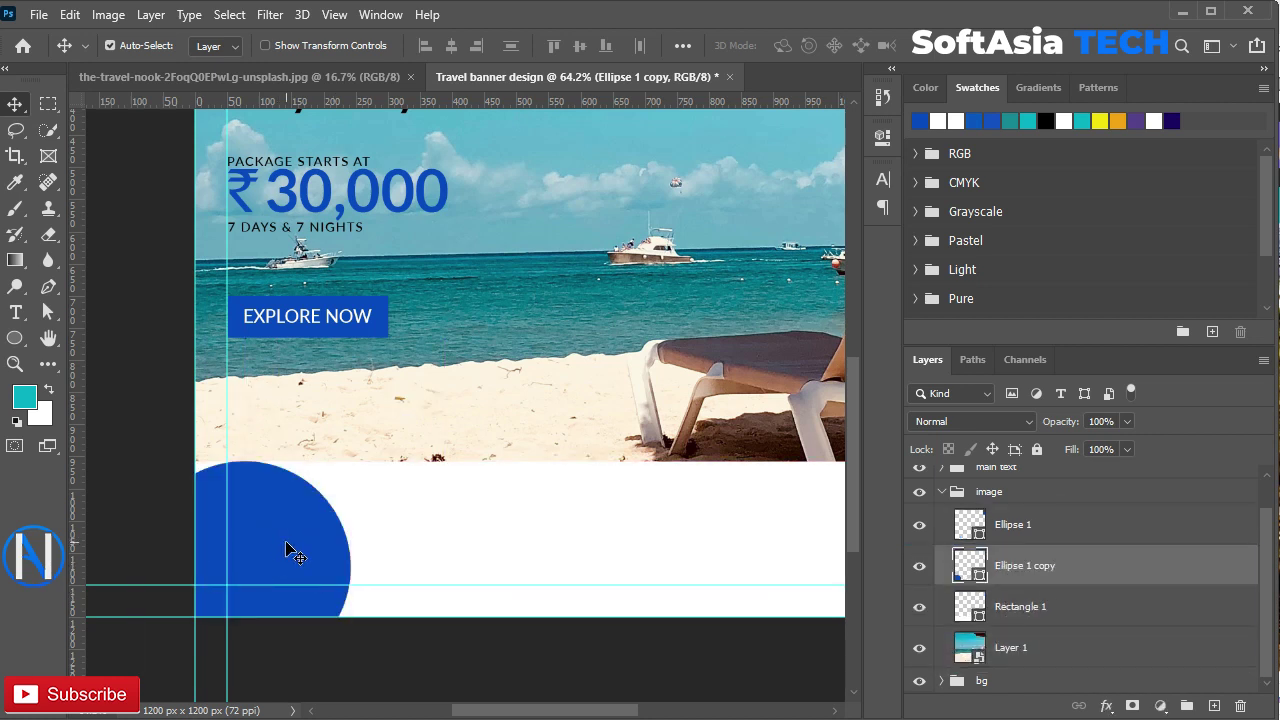
- Bring the logo from -SoftAsia_Logo.png into the banner as a layer above the botton group and hide that layer
click(941, 493)
click(979, 478)
key(ctrl+0)
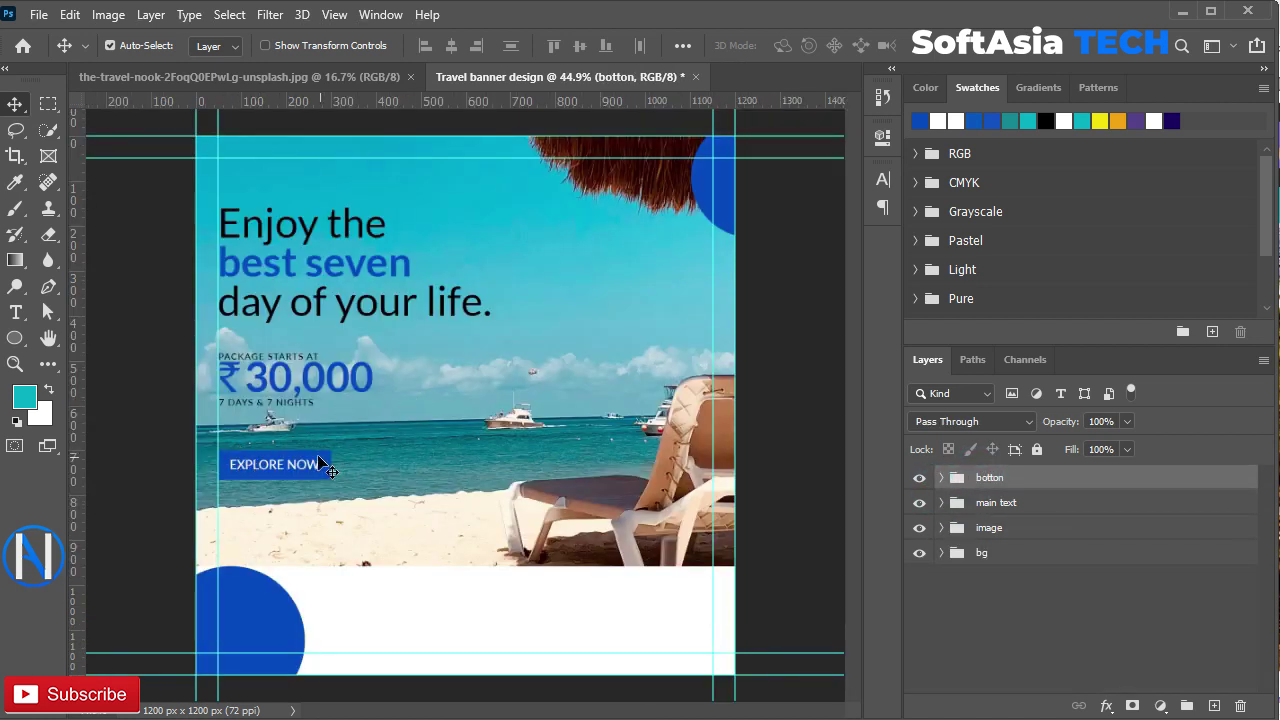
scroll(330, 468, up, 2)
drag(385, 538, 343, 407)
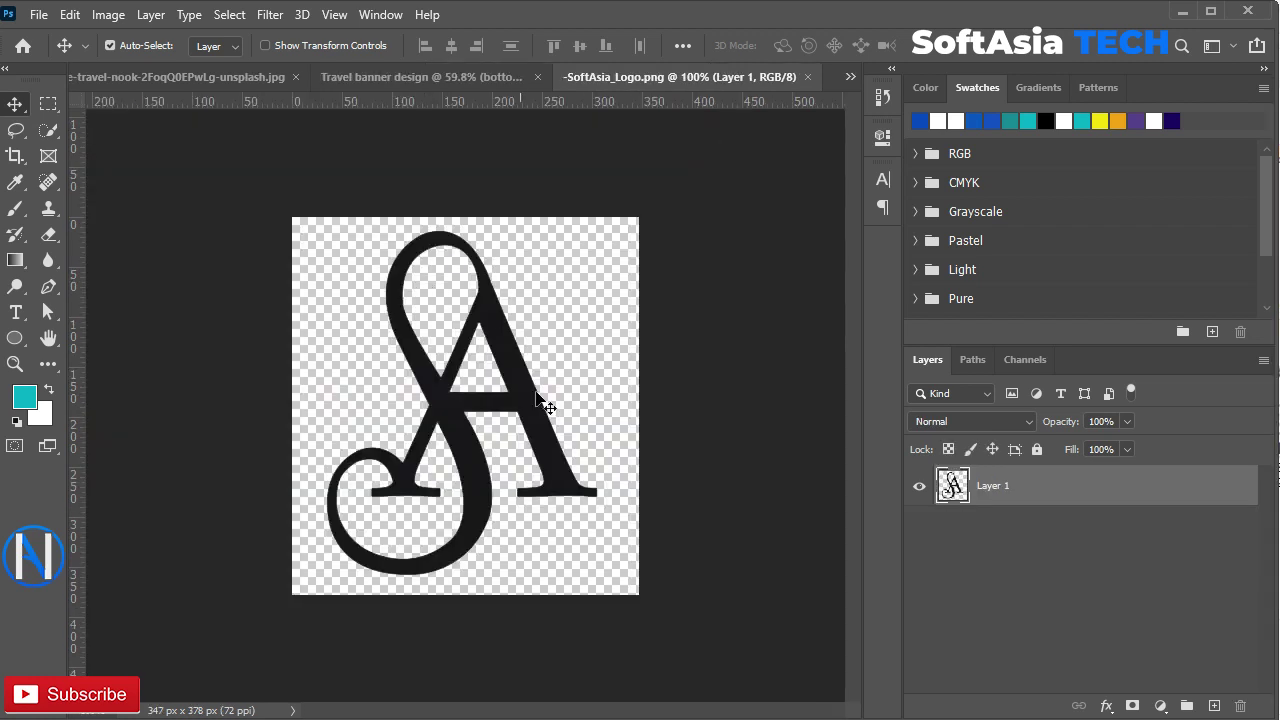
drag(543, 400, 517, 404)
click(919, 486)
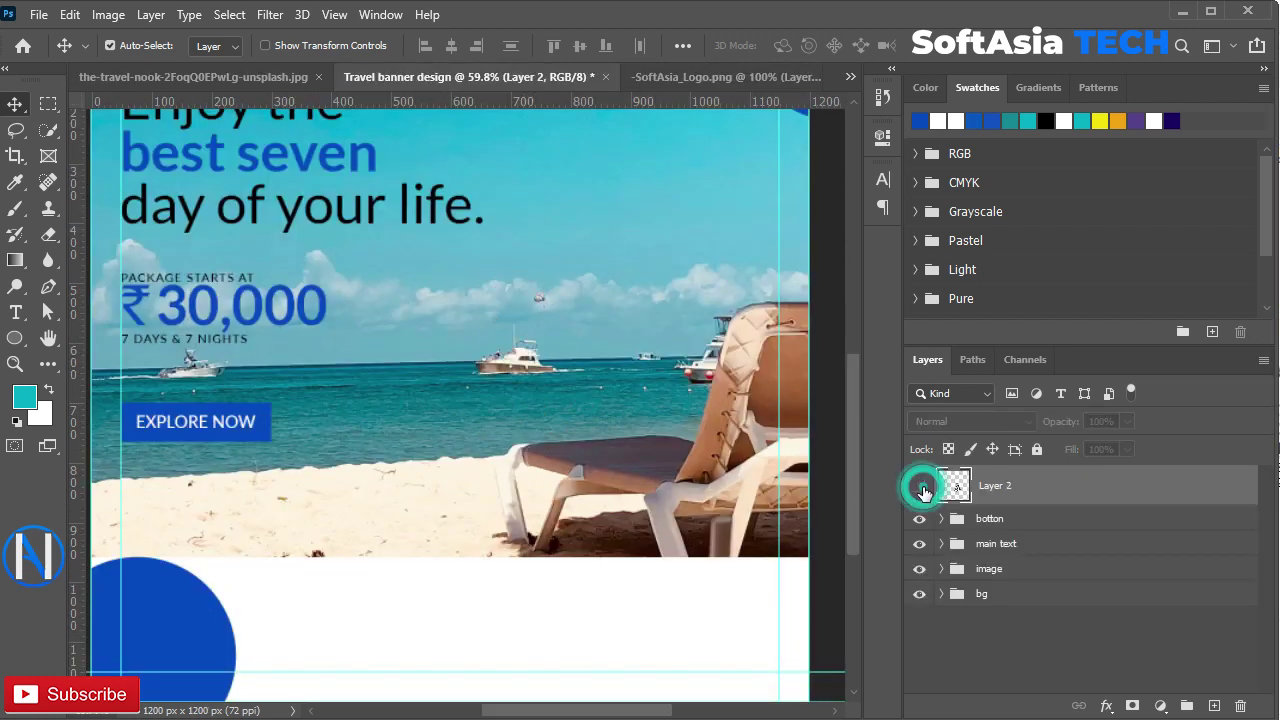
- Start a text line on the white strip reading "The" in Lato Medium, 72 pt, sampling the circle's blue 064ac6
drag(491, 623, 496, 465)
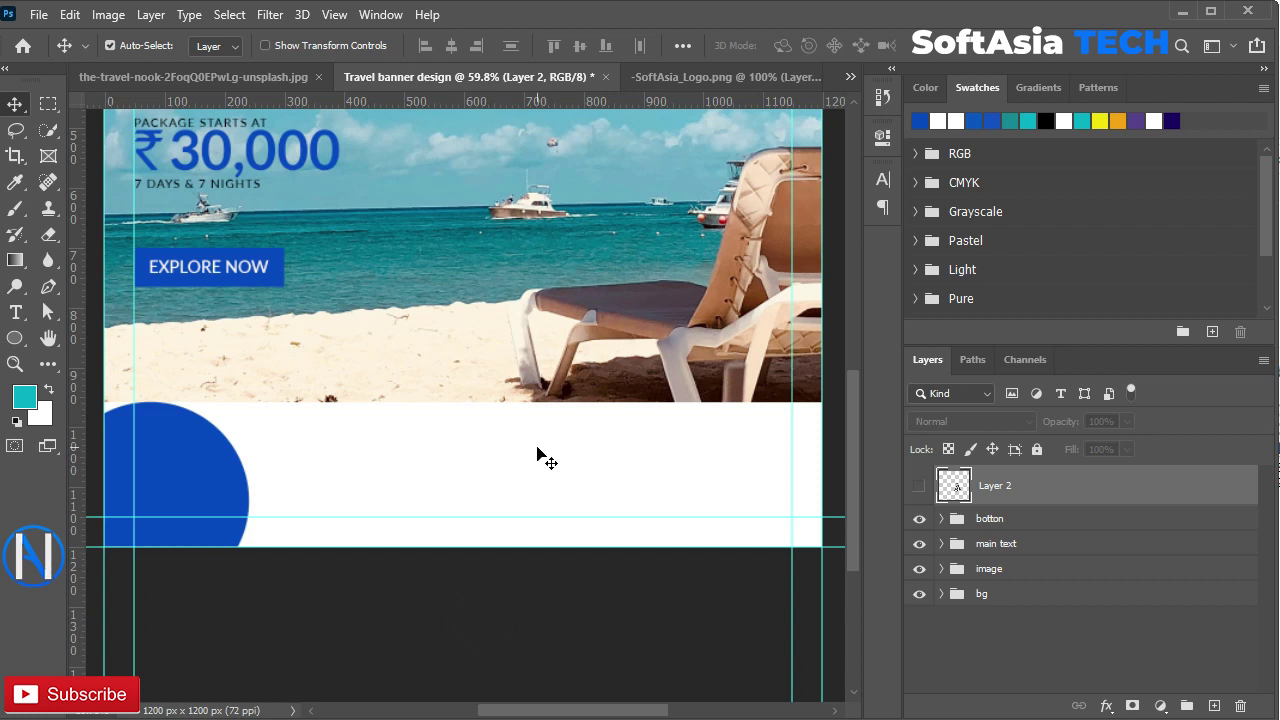
key(t)
click(433, 460)
key(BackSpace)
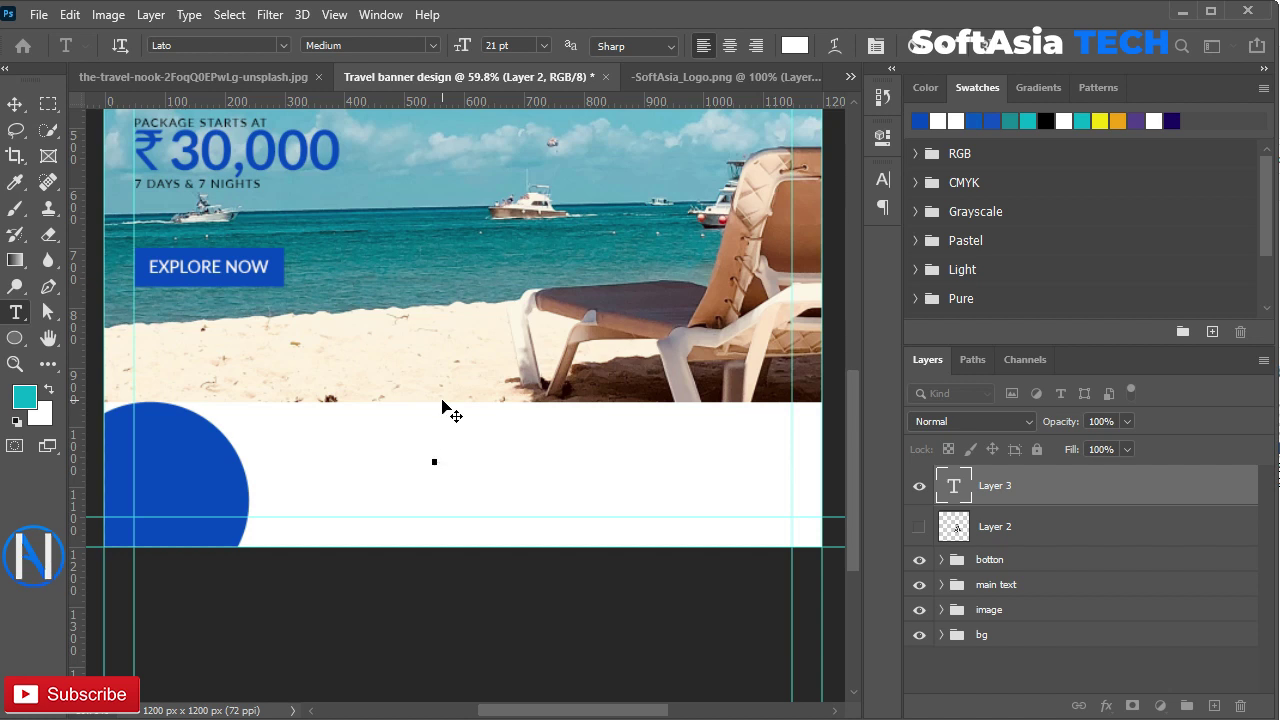
click(882, 184)
click(739, 233)
click(711, 486)
click(829, 293)
click(188, 452)
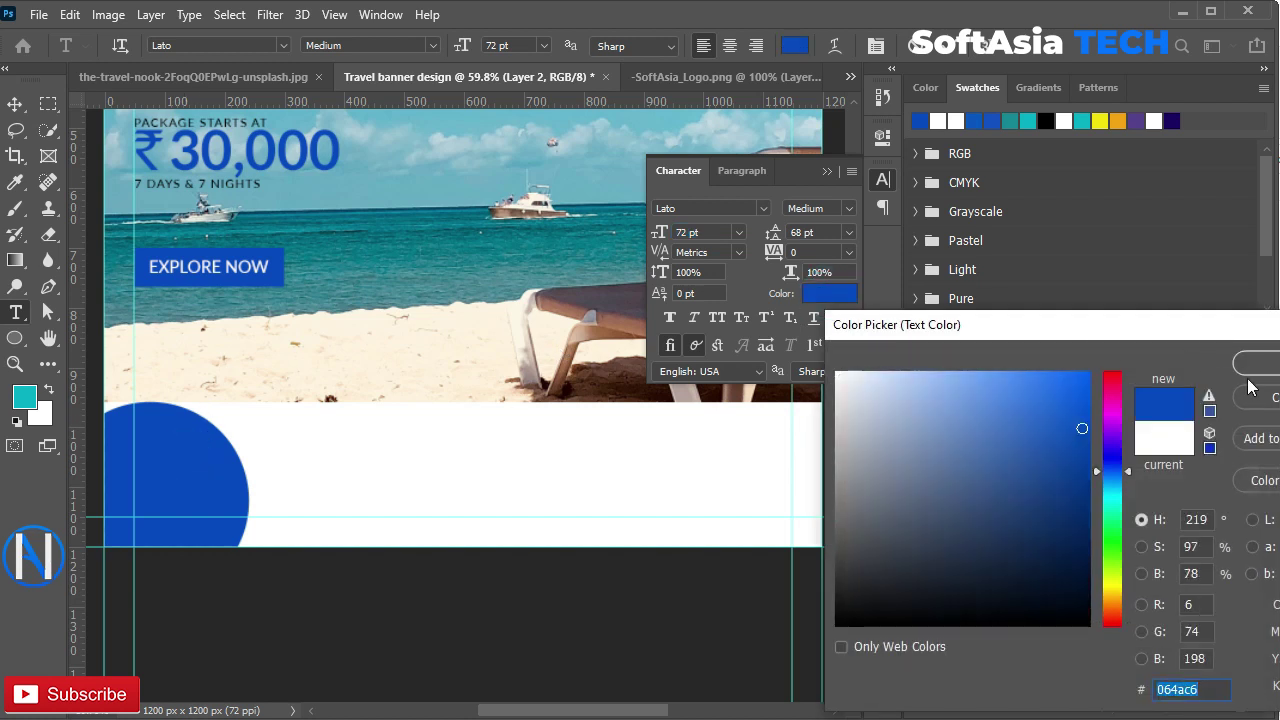
click(1256, 364)
click(827, 172)
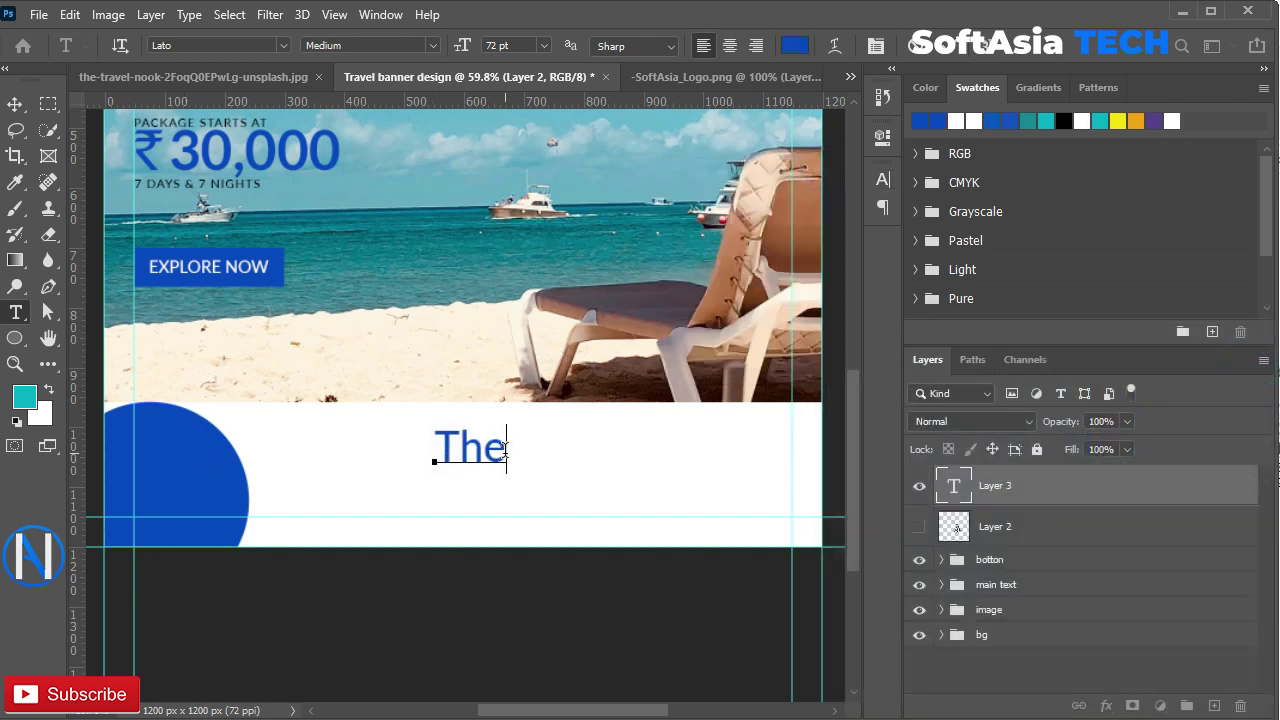
- Continue the strip text with "SoftAsia" in the Lato Black weight so the line reads "TheSoftAsia"
click(882, 180)
click(849, 207)
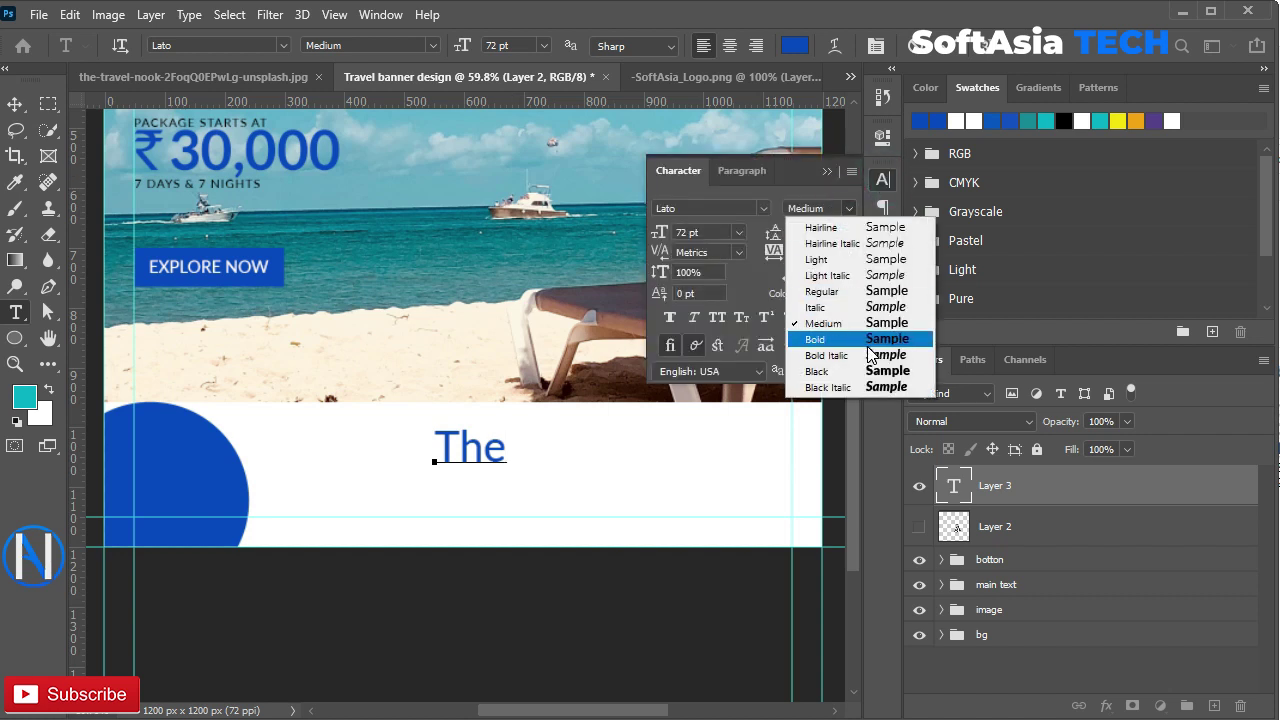
click(853, 372)
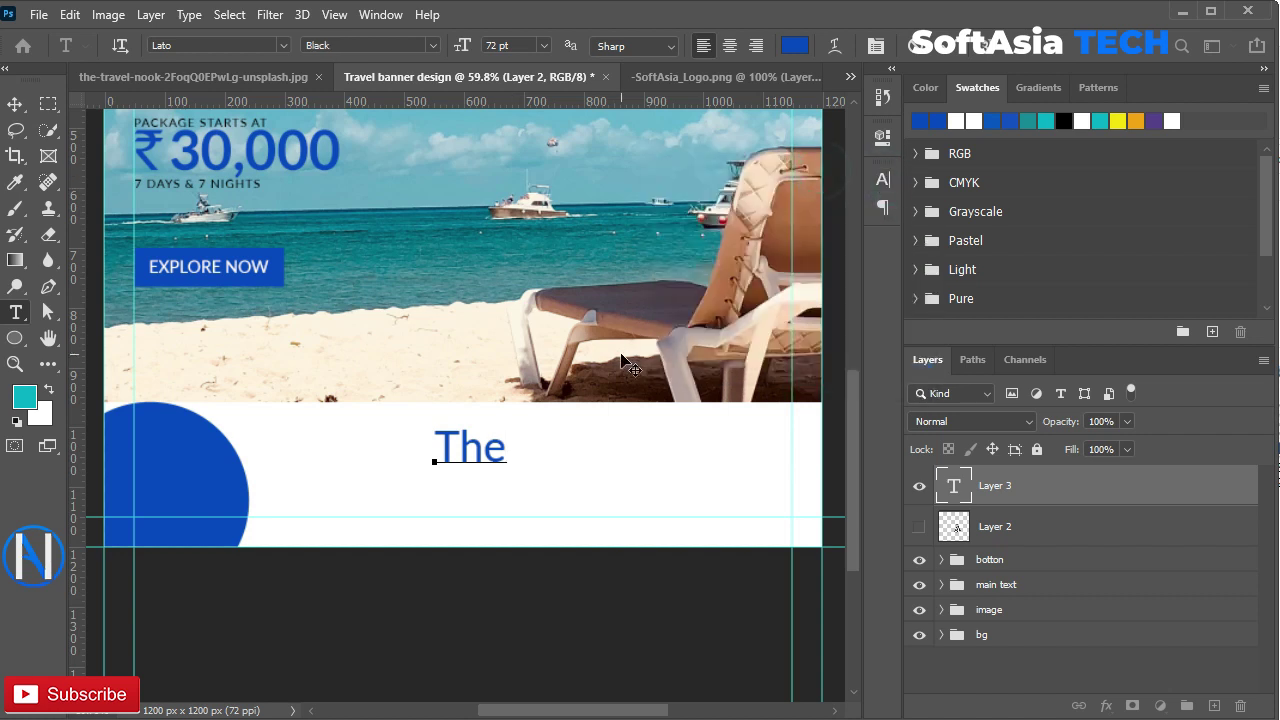
text(oft)
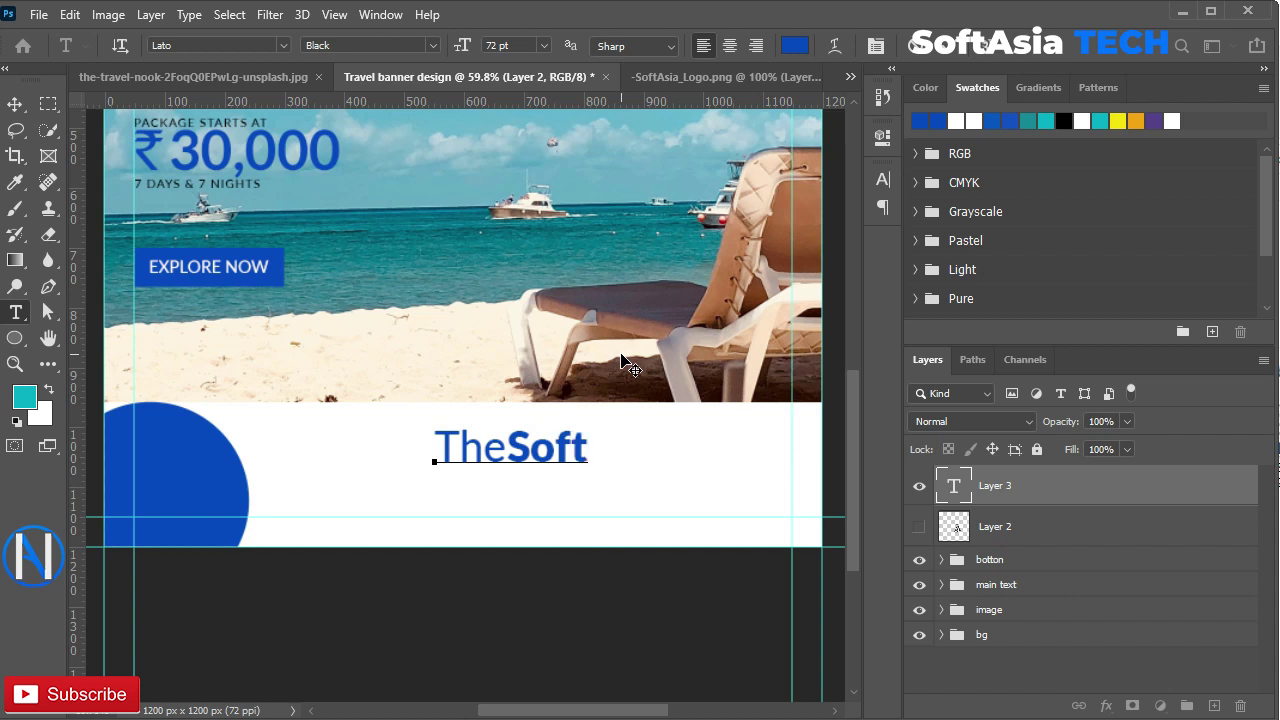
text(Asia)
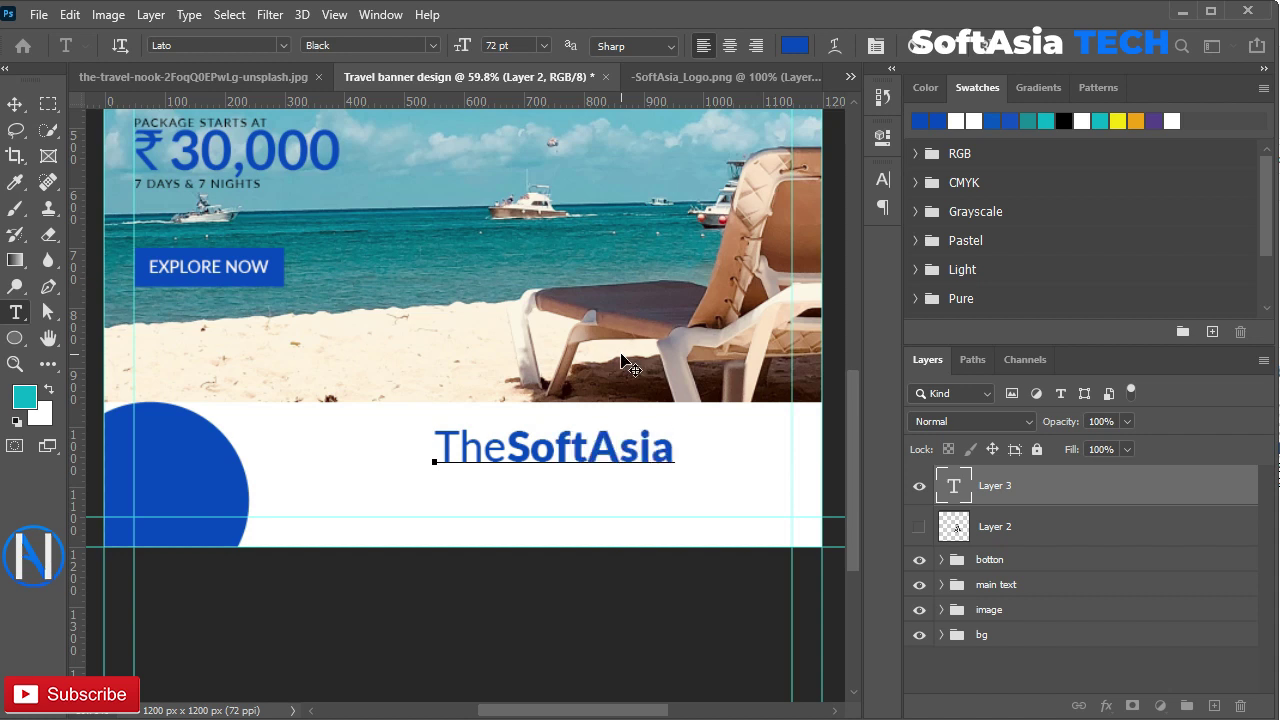
click(1068, 490)
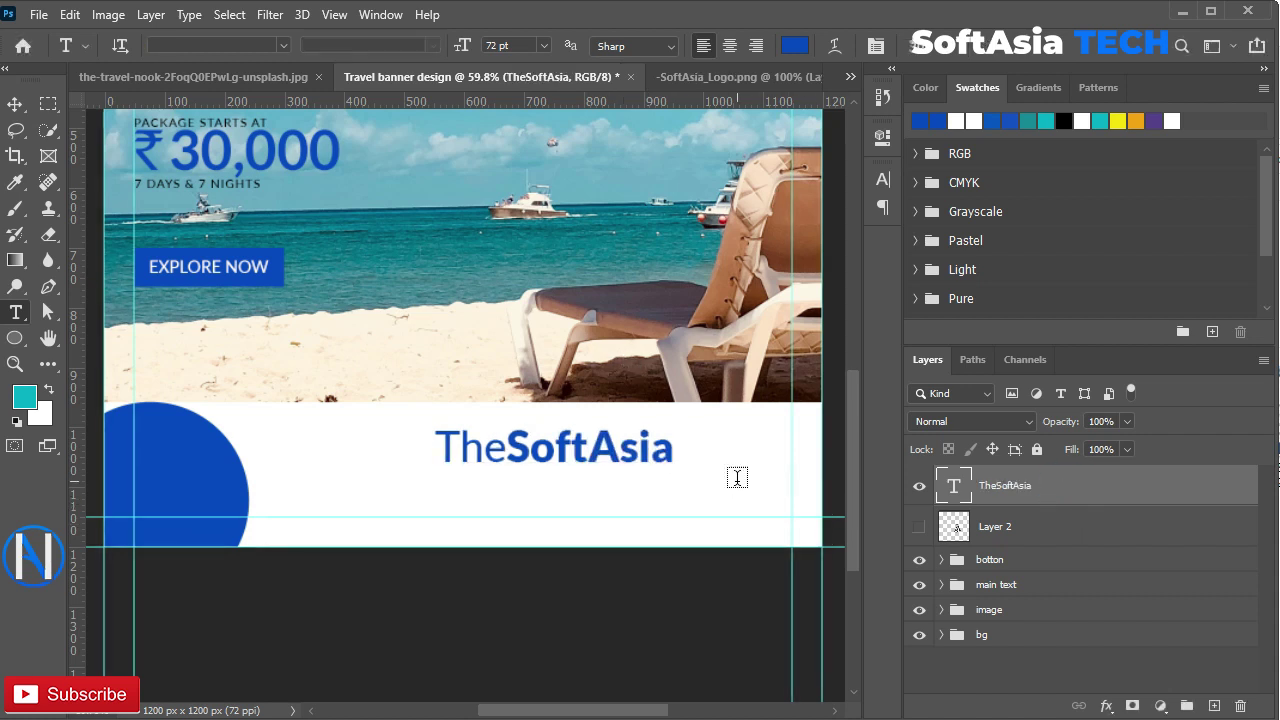
- Try a 73% horizontal scale and -50 tracking on the "TheSoftAsia" text
click(884, 180)
click(841, 271)
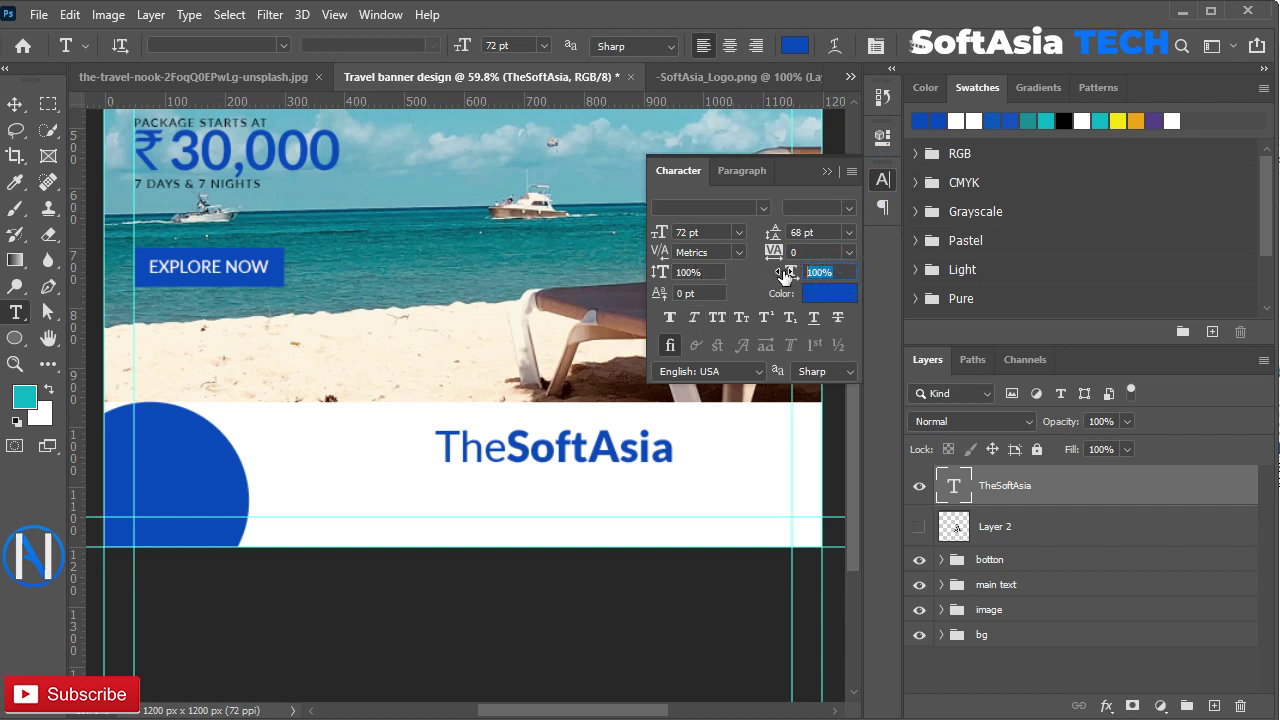
drag(788, 272, 764, 270)
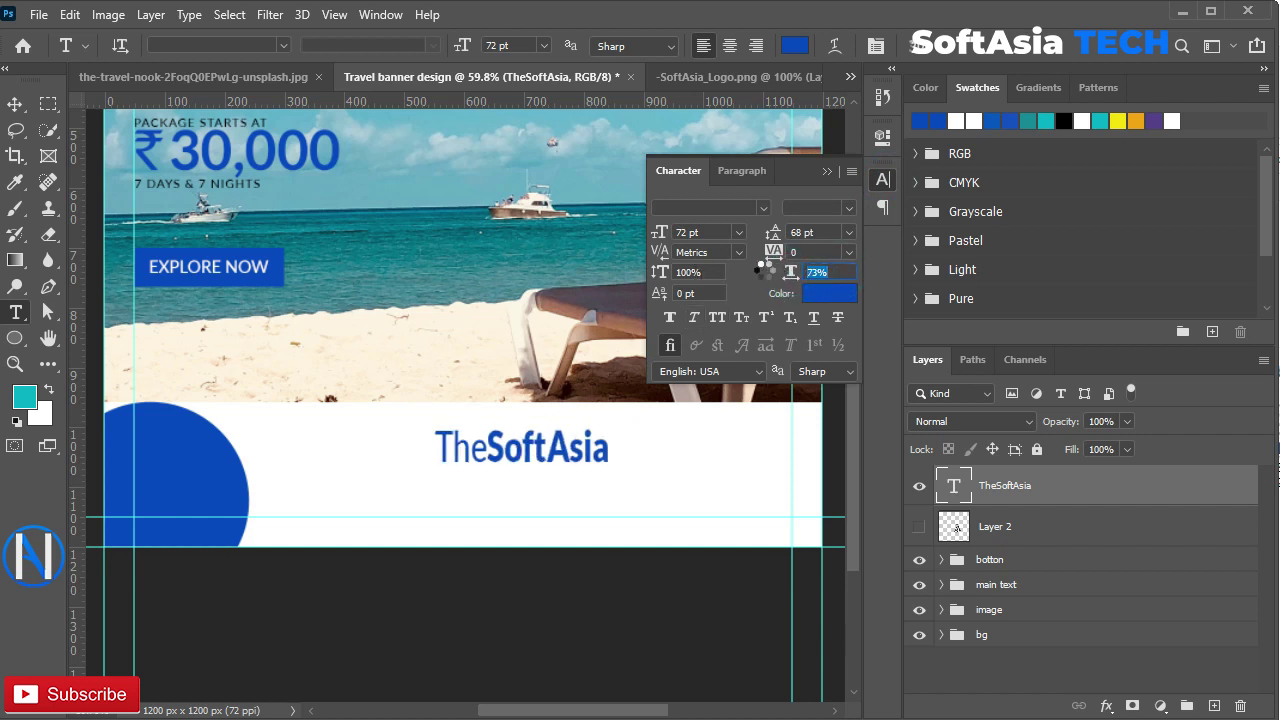
click(848, 252)
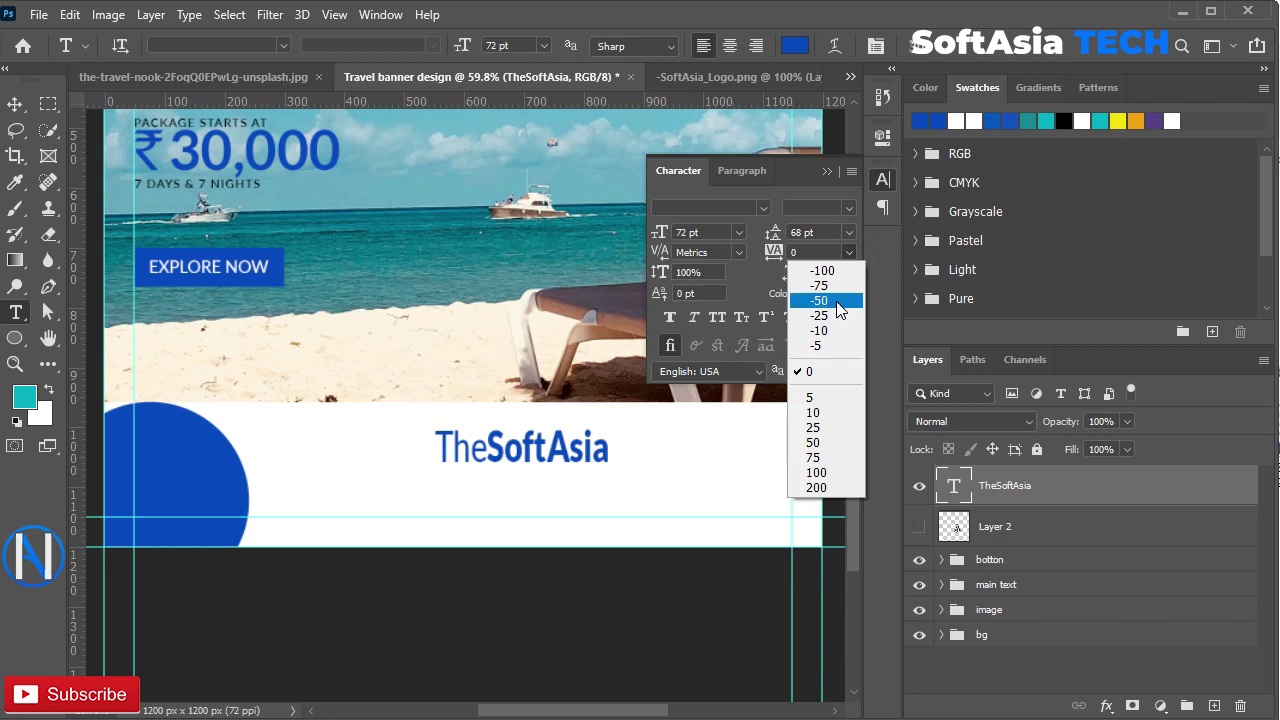
click(833, 300)
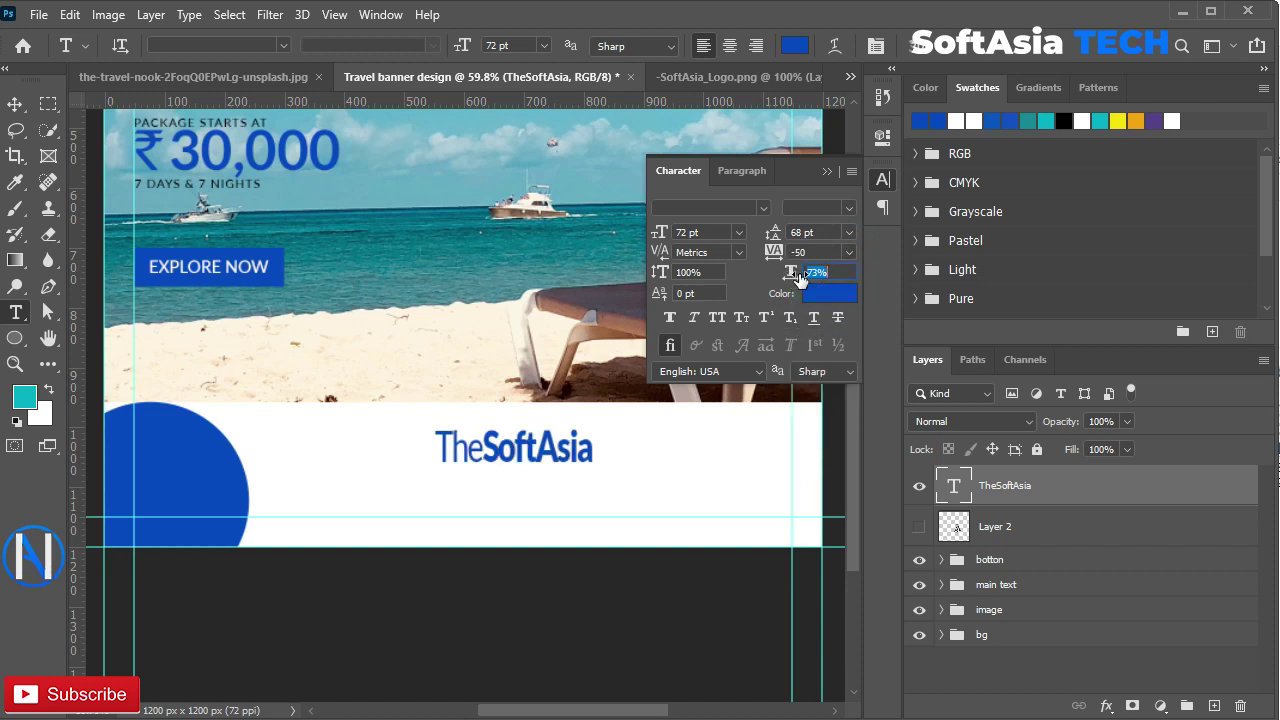
- Widen the horizontal scale of the "TheSoftAsia" text again and tighten its tracking to -75
drag(800, 270, 812, 278)
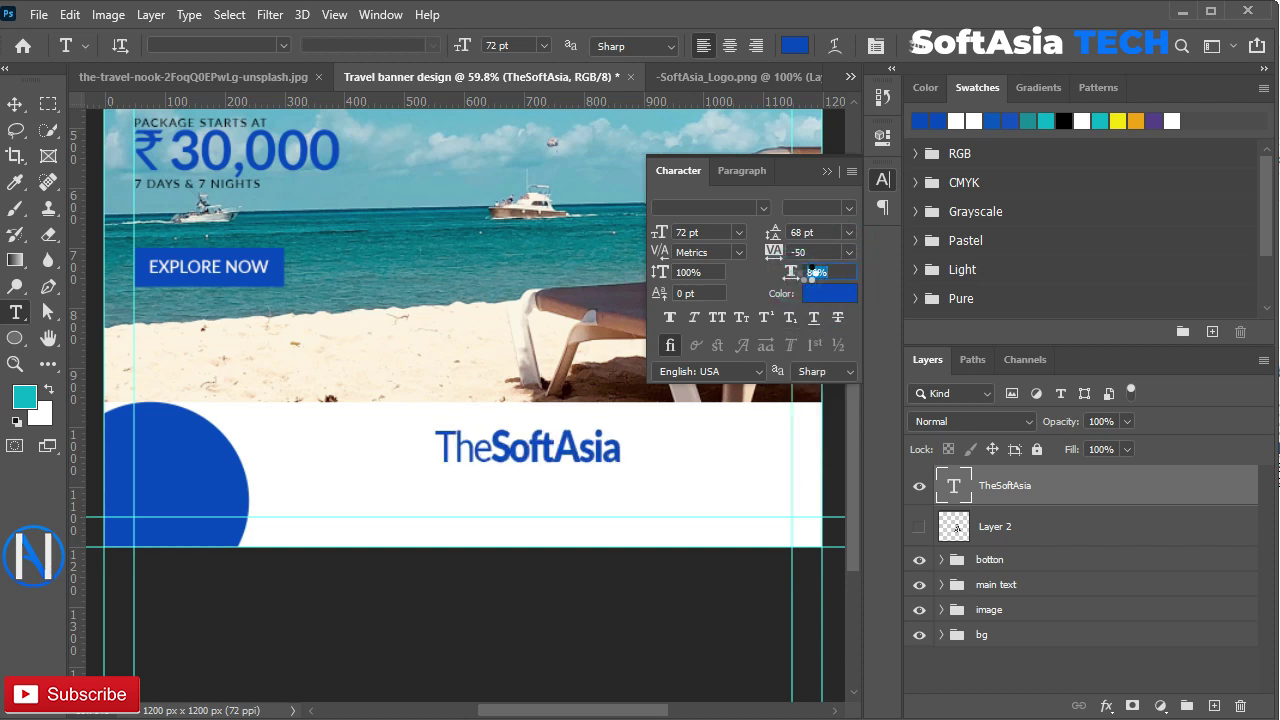
mouse_move(795, 277)
mouse_down()
mouse_move(802, 300)
mouse_move(788, 271)
mouse_up()
click(846, 251)
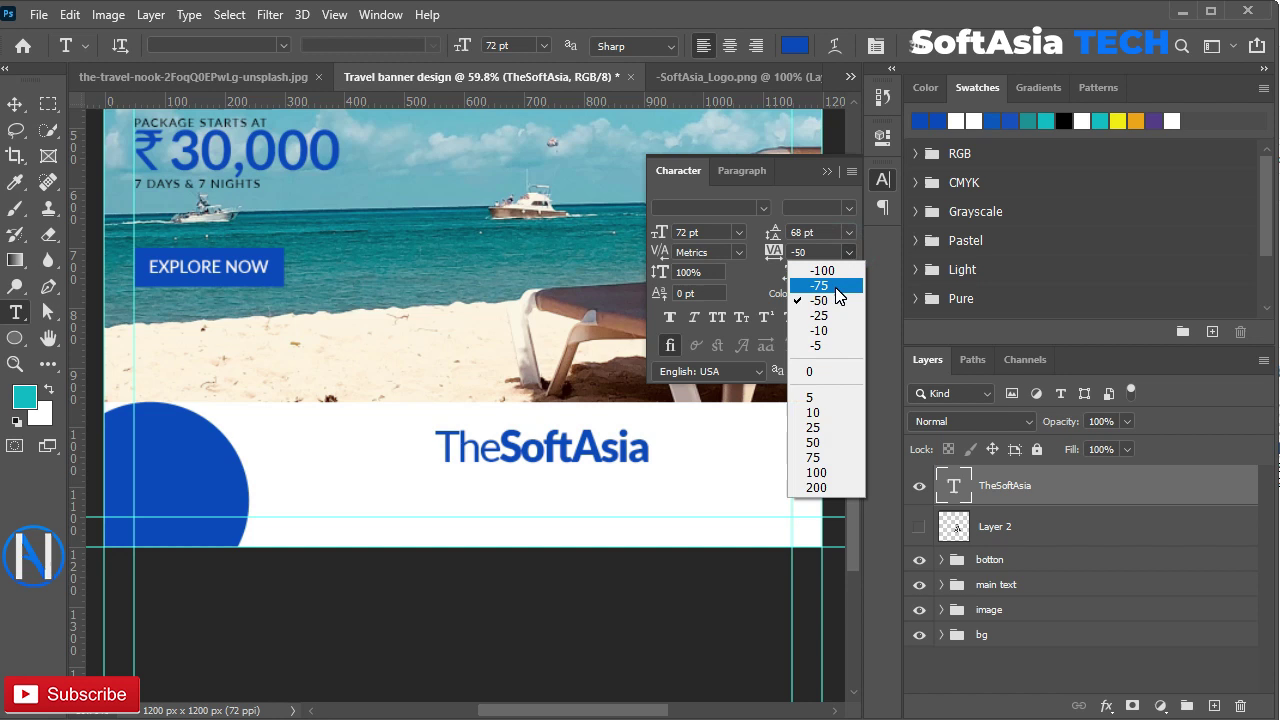
click(825, 281)
click(824, 172)
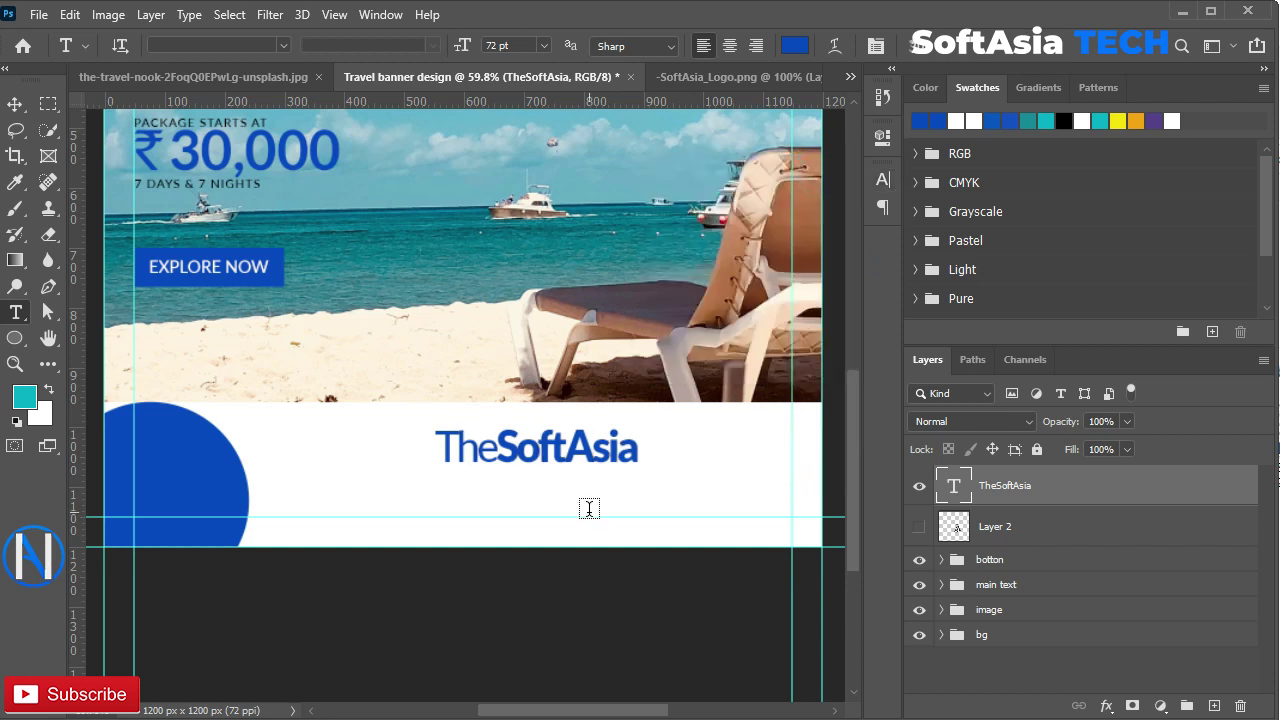
- Scale the "TheSoftAsia" text to about 175.6% and position it in the white strip beside the blue circle
key(v)
key(ctrl+t)
drag(640, 418, 822, 381)
drag(702, 421, 609, 487)
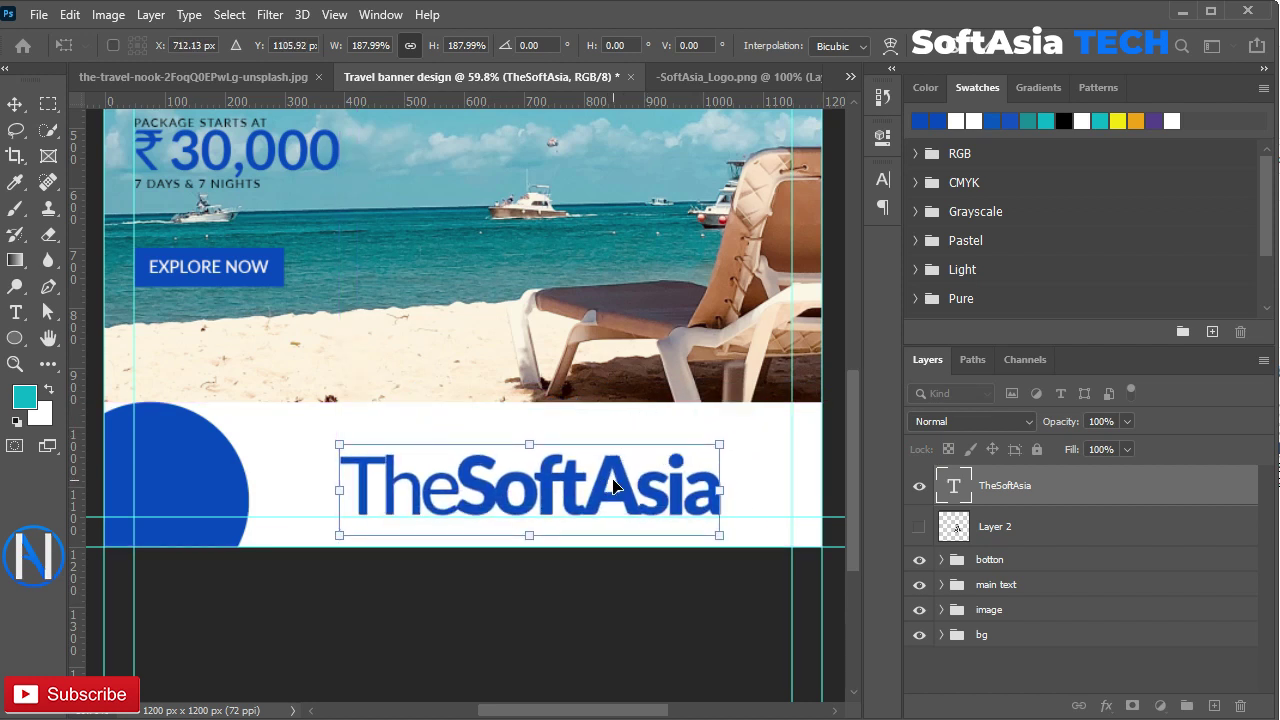
drag(717, 444, 694, 450)
click(1052, 488)
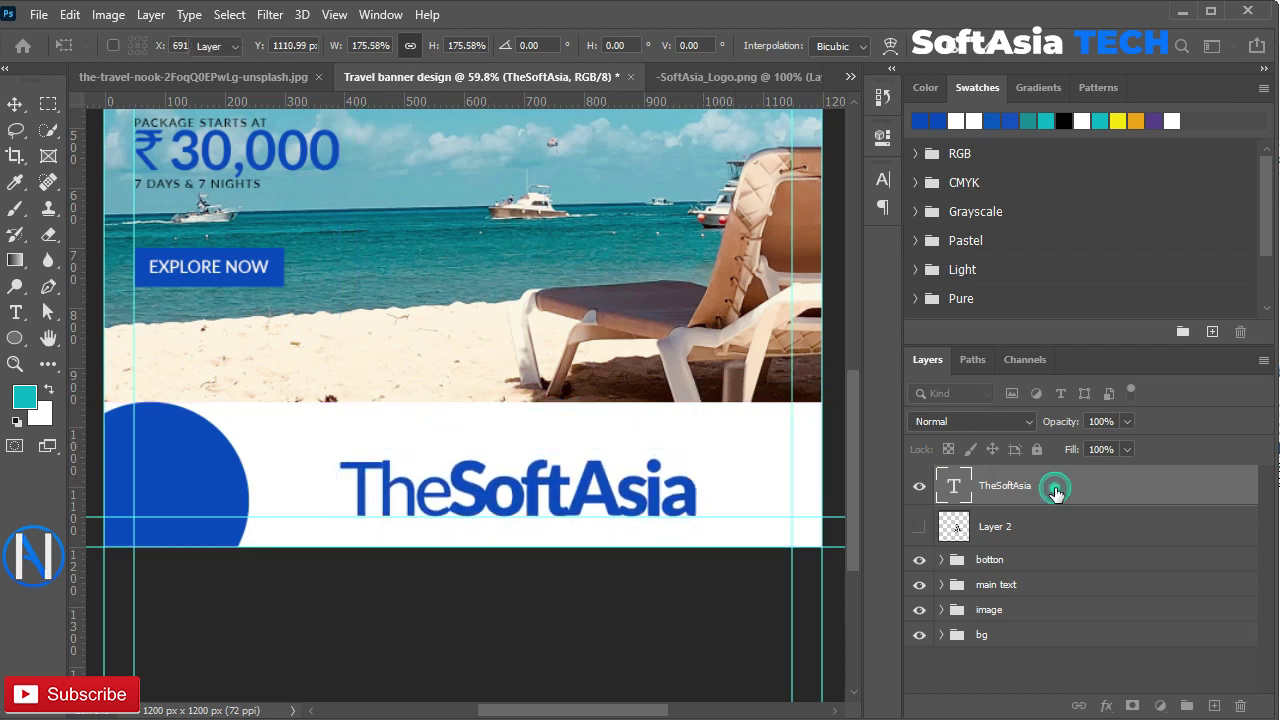
- Draw a circle about 201 px in diameter over the beach photo, placed just above the hidden Layer 2 monogram
click(1014, 530)
click(15, 338)
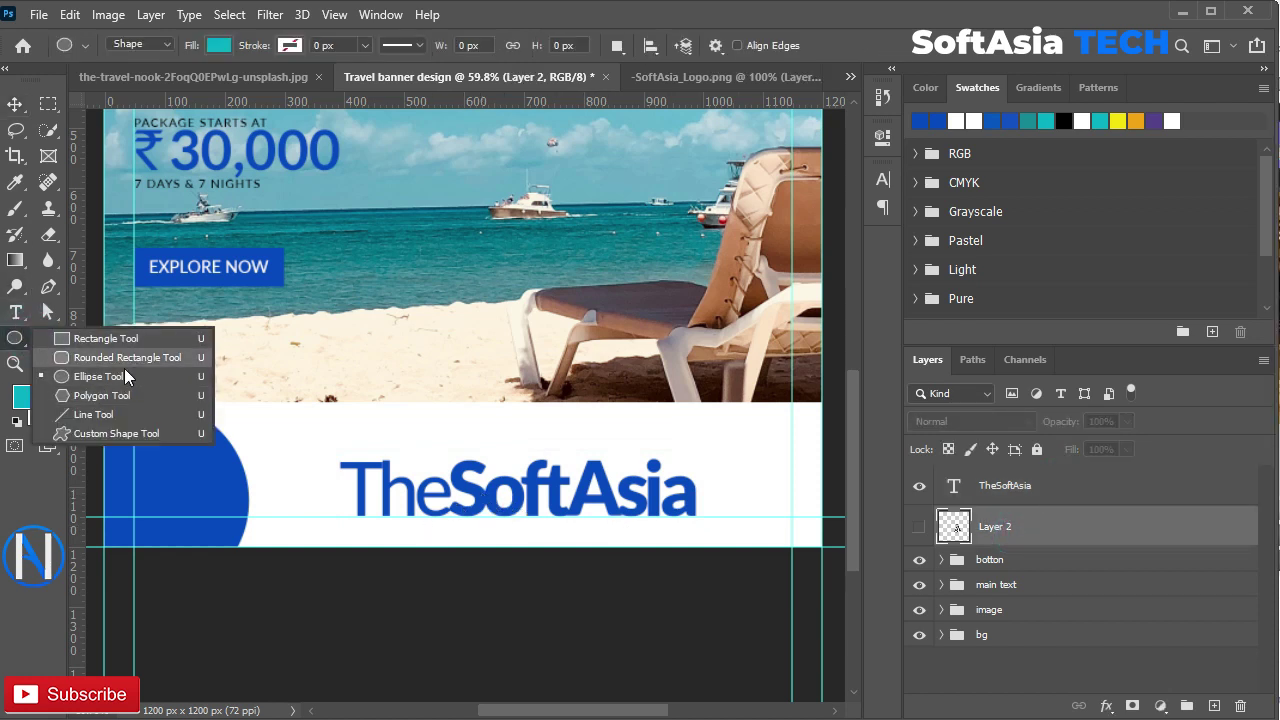
click(124, 376)
drag(386, 220, 507, 340)
- Remove the new circle's fill and give it a thin blue outline
click(598, 288)
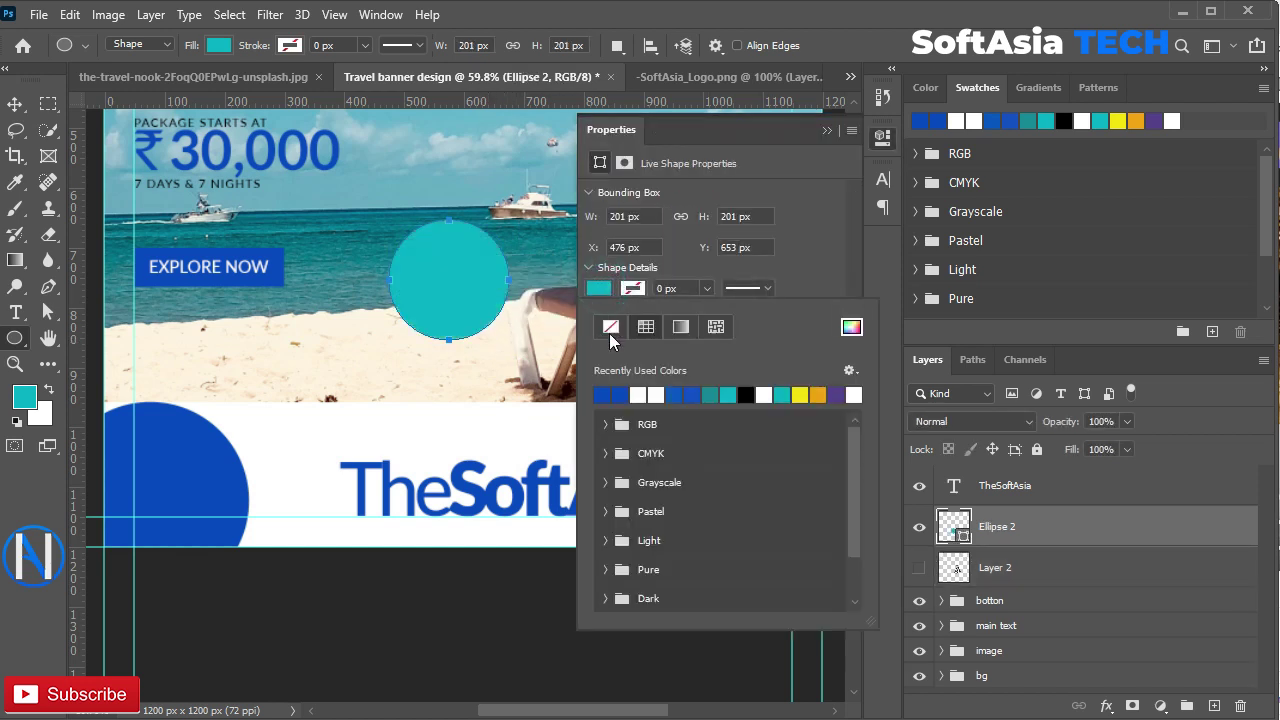
click(609, 331)
click(707, 288)
drag(721, 310, 728, 313)
click(633, 288)
click(620, 394)
click(822, 131)
- Show the SA monogram on Layer 2 and fill its shape with the corner circle's blue, #064ac6
click(948, 577)
click(919, 567)
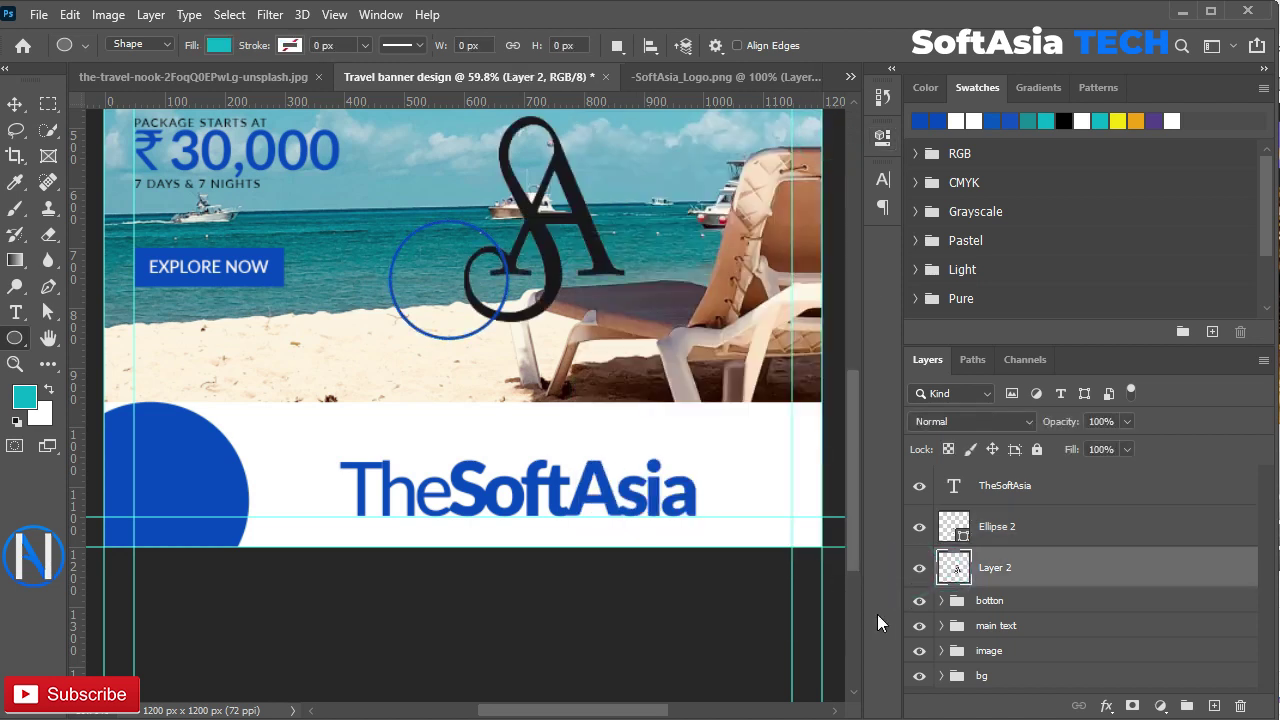
ctrl+click(958, 572)
click(24, 397)
click(150, 467)
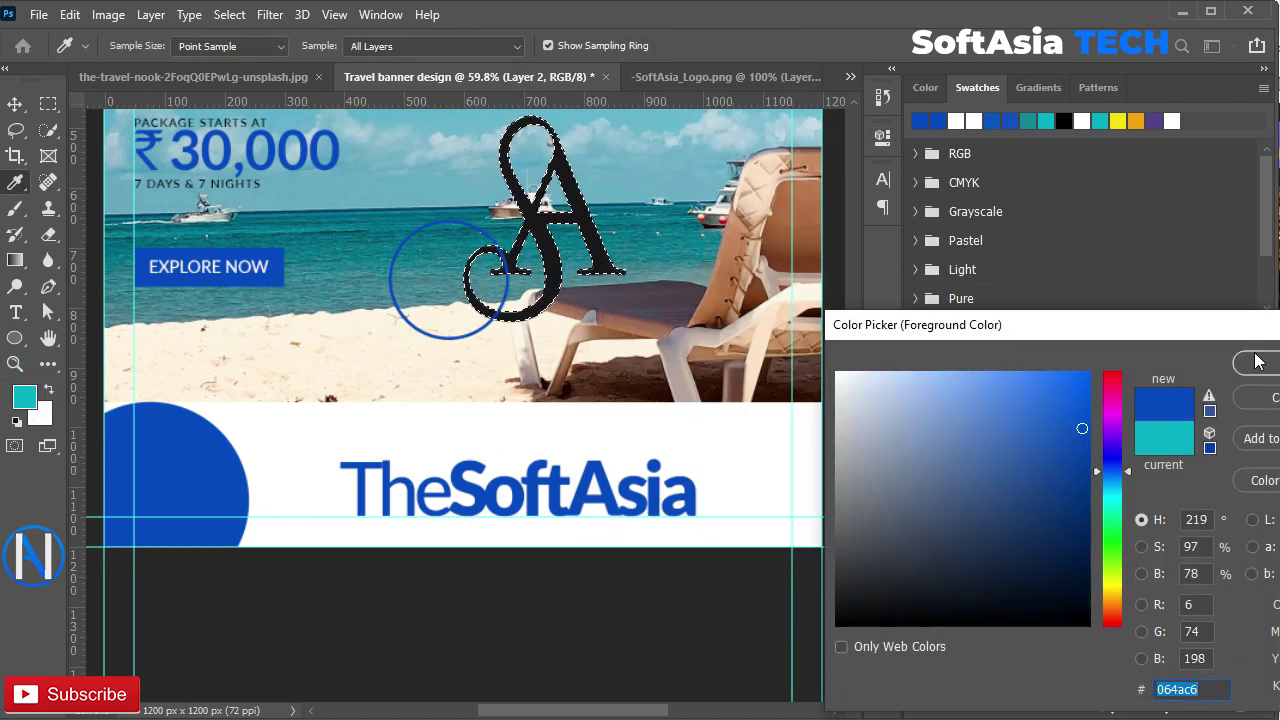
key(Return)
key(alt+BackSpace)
key(ctrl+d)
- Convert the SA monogram to a smart object and scale it down to fit inside the outlined circle
right_click(1025, 560)
click(1100, 279)
key(ctrl+t)
drag(628, 112, 526, 245)
drag(490, 284, 448, 284)
drag(478, 242, 487, 235)
click(958, 45)
- Centre the SA monogram horizontally and vertically within the outlined circle
ctrl+click(953, 527)
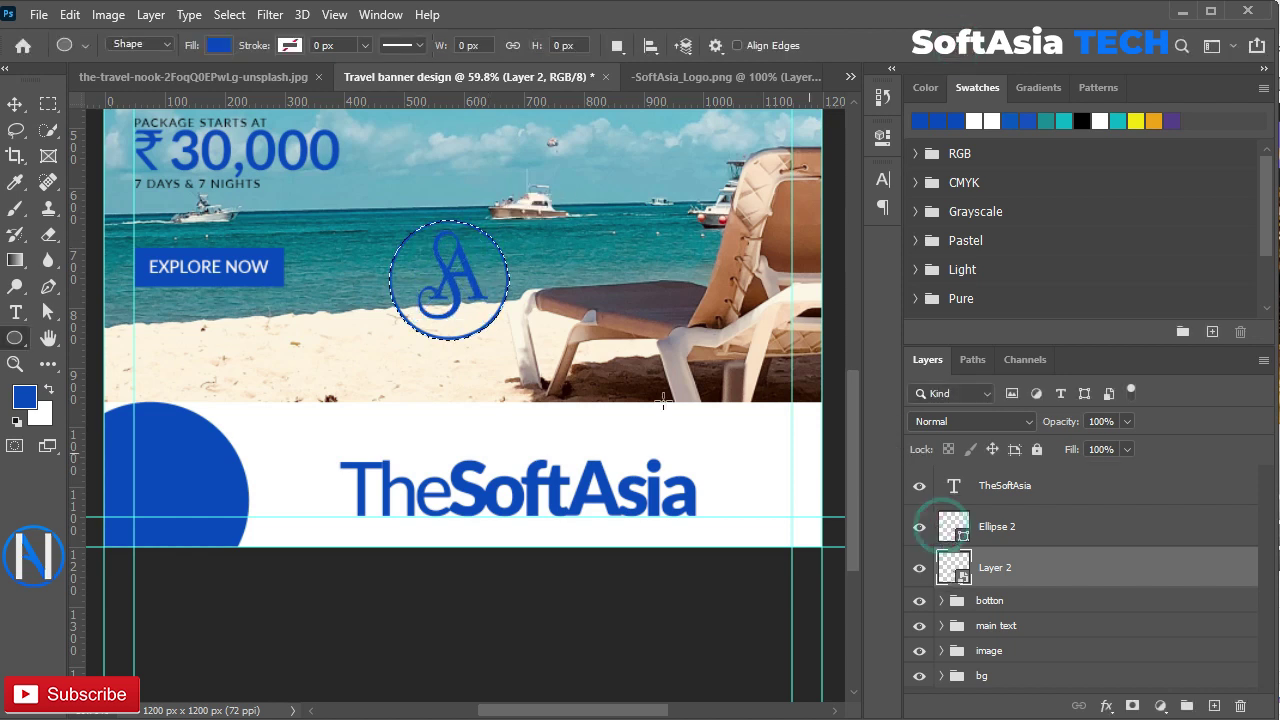
key(v)
click(451, 45)
click(579, 45)
key(ctrl+d)
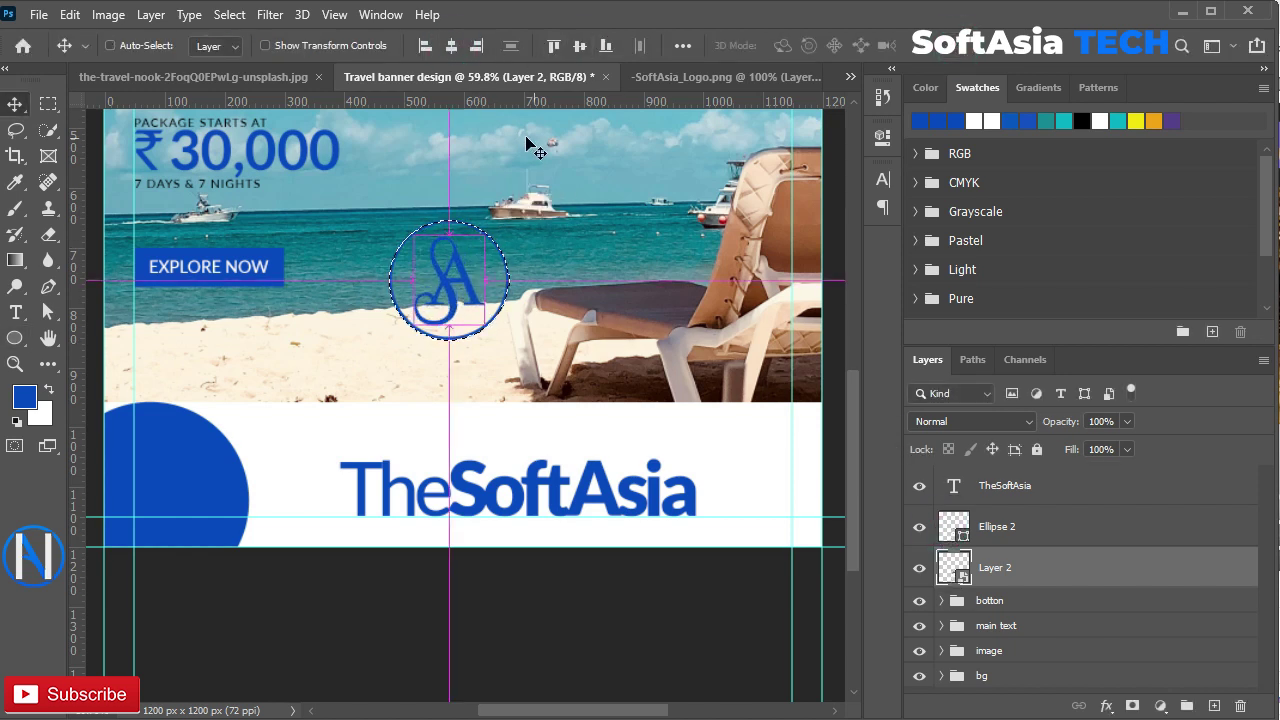
- Replace the "o" of "TheSoftAsia" with blank space wide enough for the emblem
scroll(418, 328, up, 1)
scroll(492, 468, up, 2)
drag(546, 557, 483, 450)
double_click(486, 436)
key(BackSpace)
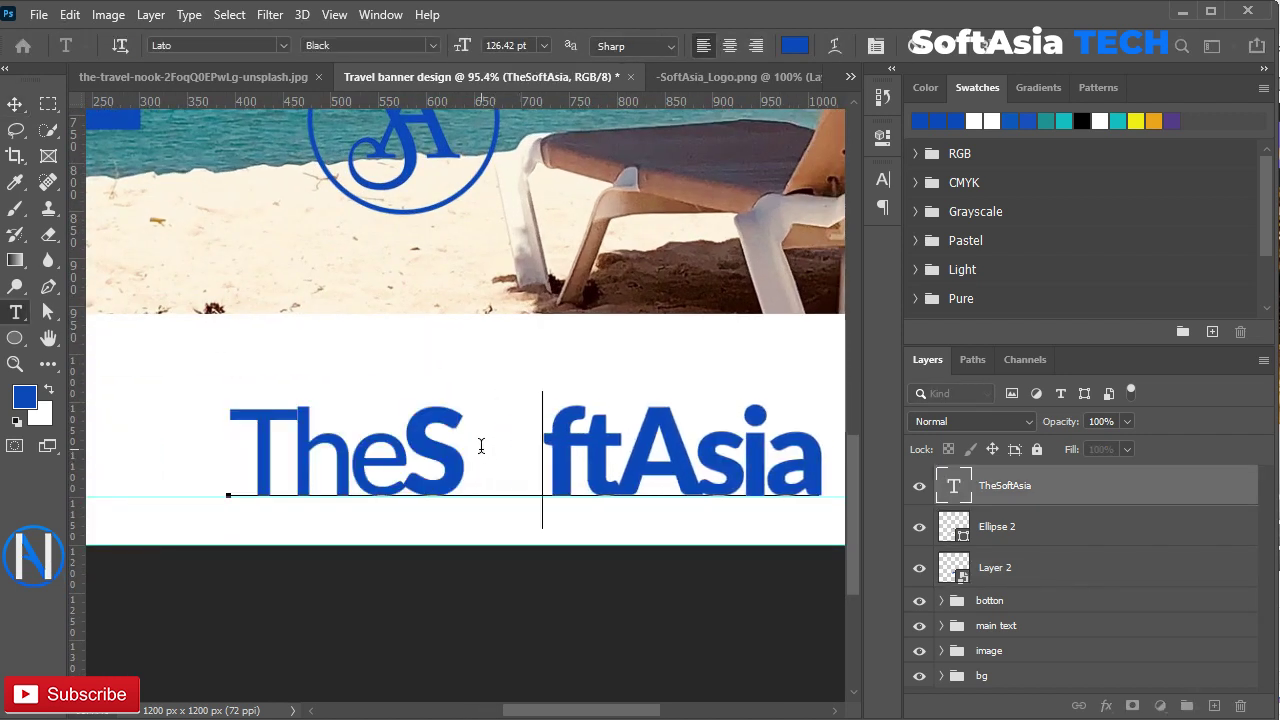
key(ctrl+Return)
key(v)
- Scale the circle and monogram together to about 39.3% and place them in the gap between "TheS" and "ftAsia"
click(401, 234)
drag(401, 234, 1037, 545)
scroll(1025, 622, up, 1)
click(940, 559)
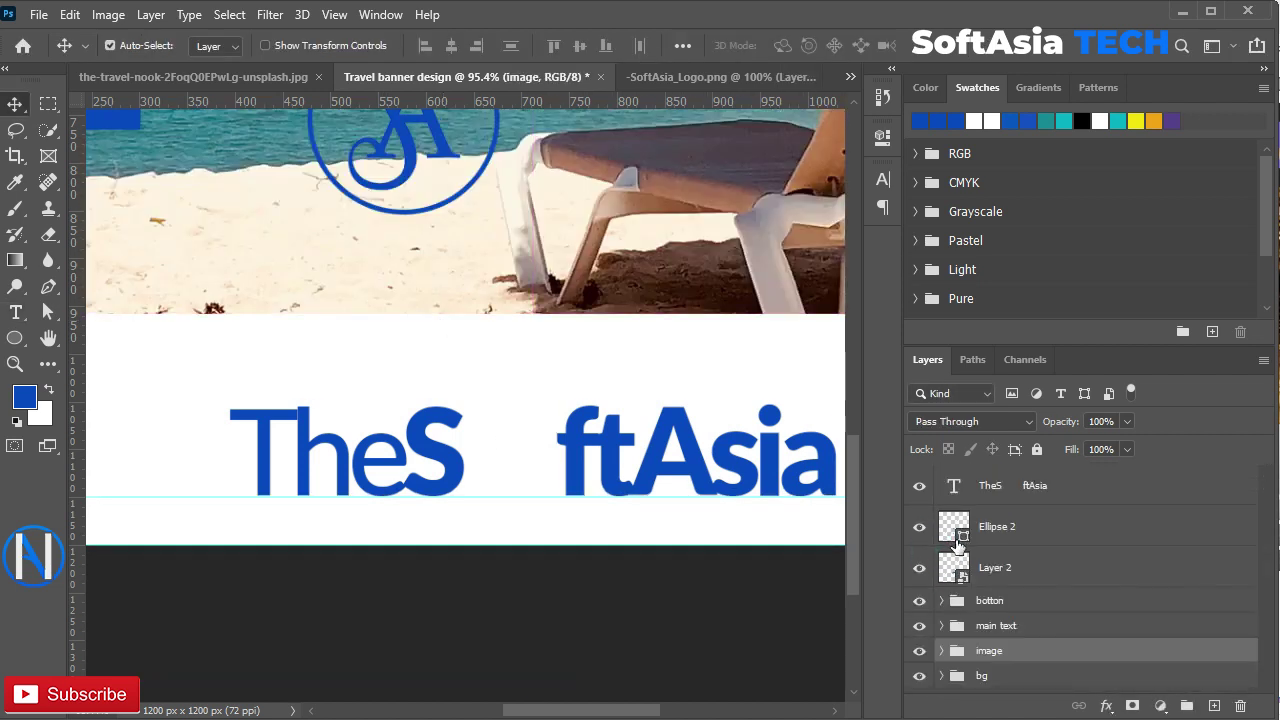
click(1010, 567)
ctrl+click(1005, 534)
key(ctrl+t)
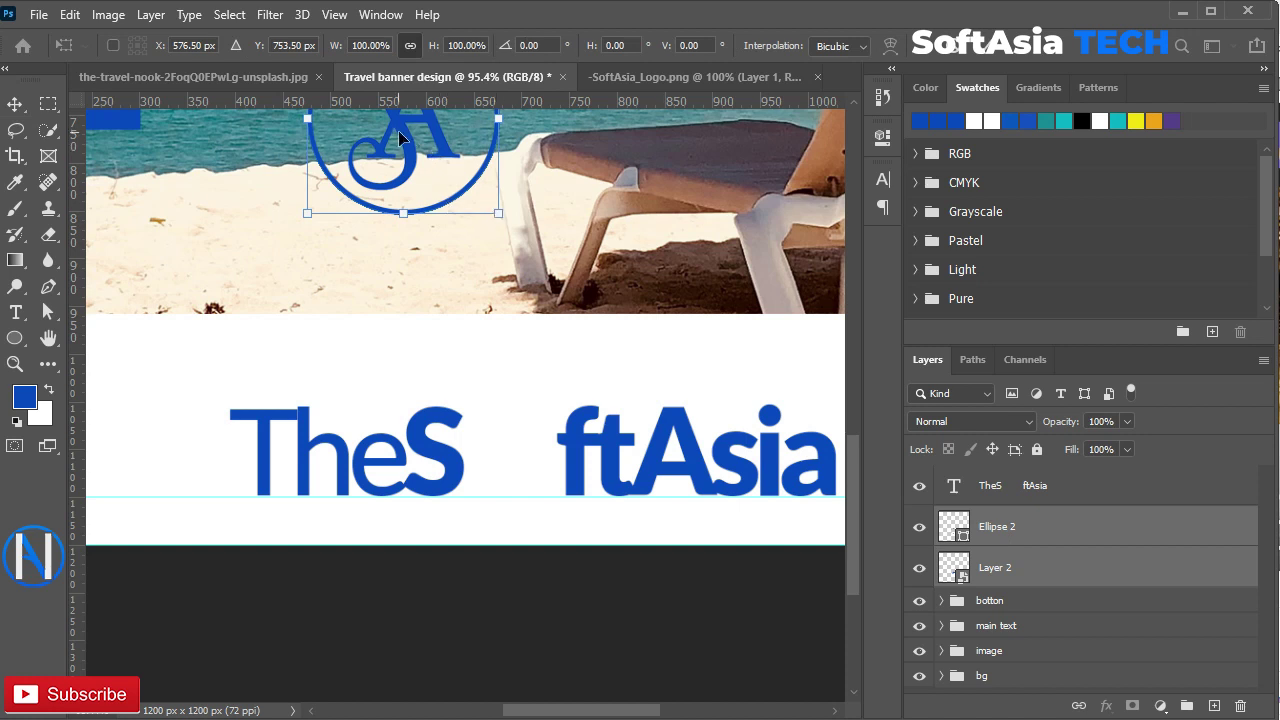
drag(399, 137, 513, 419)
drag(606, 500, 514, 459)
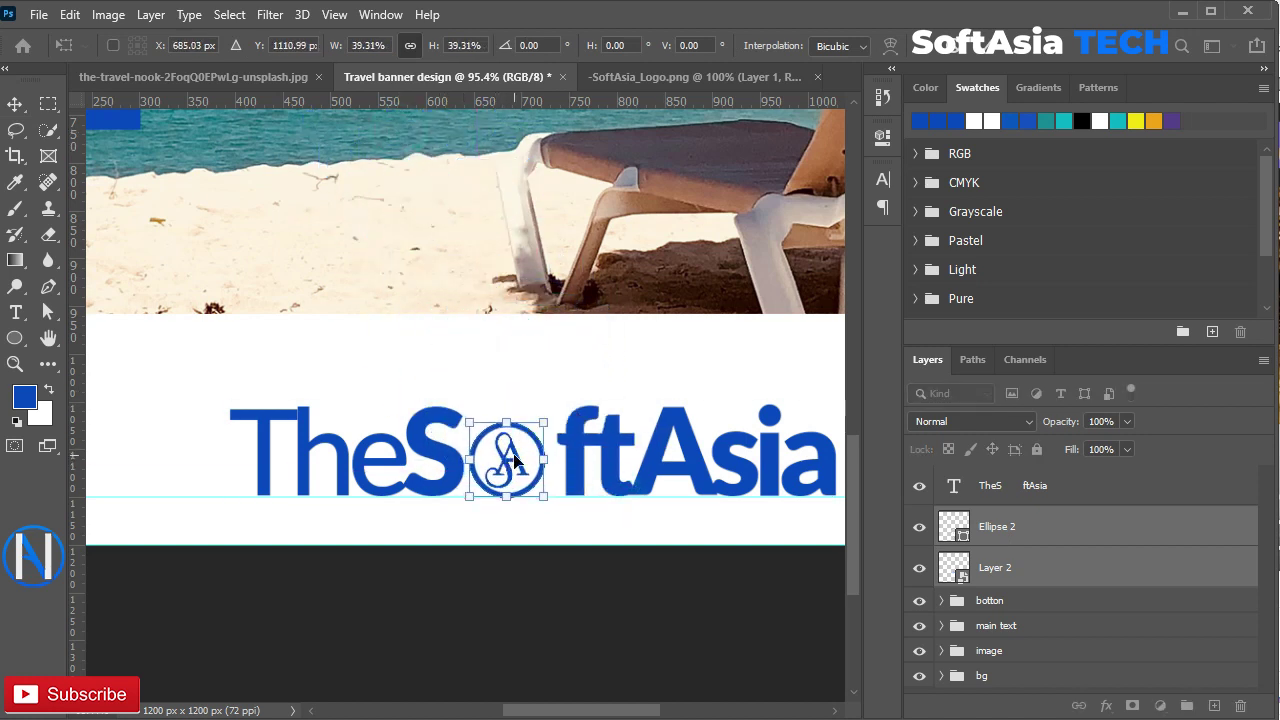
click(1005, 55)
- Align the circle and monogram to the vertical centre of the strip lettering
click(569, 470)
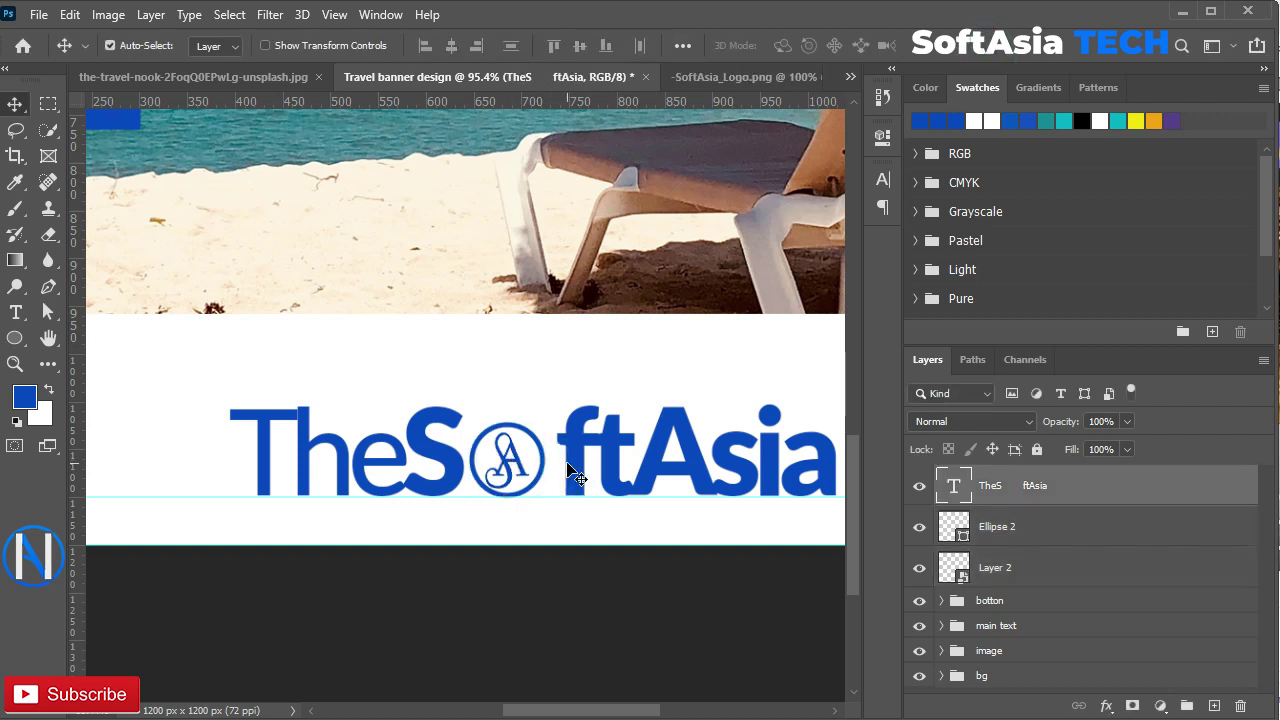
ctrl+click(952, 487)
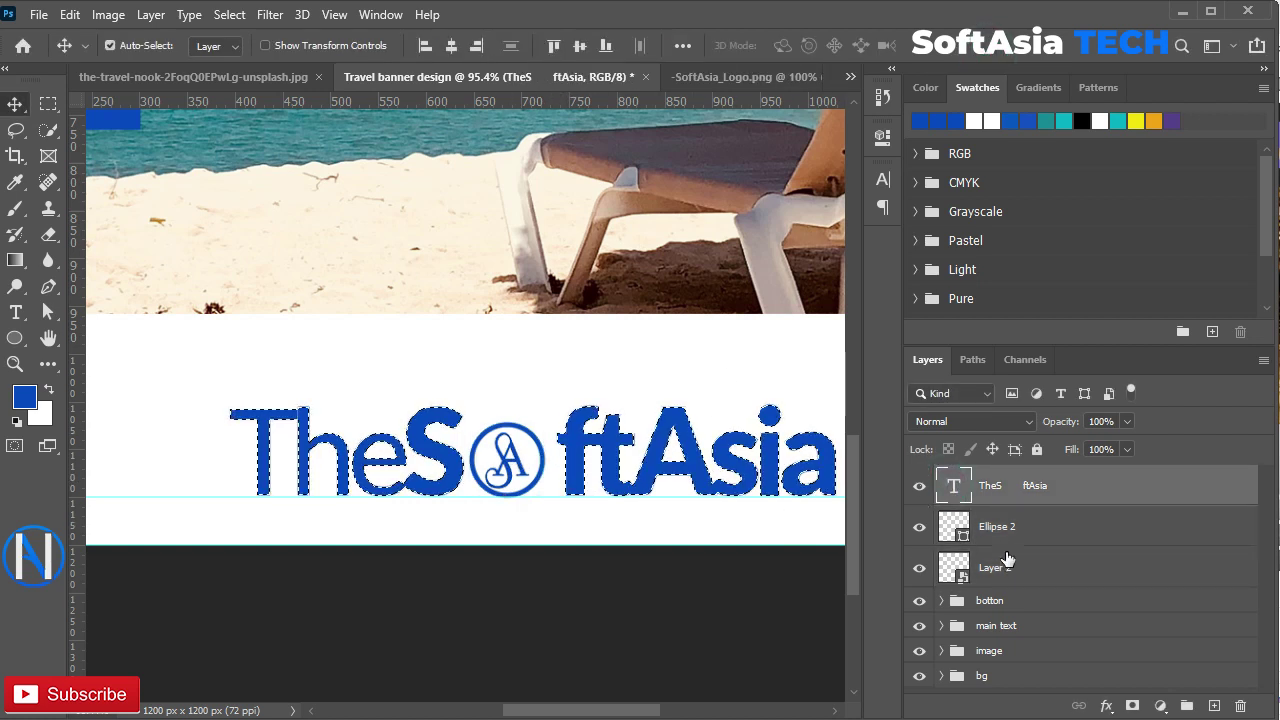
click(1000, 526)
shift+click(1005, 567)
click(579, 45)
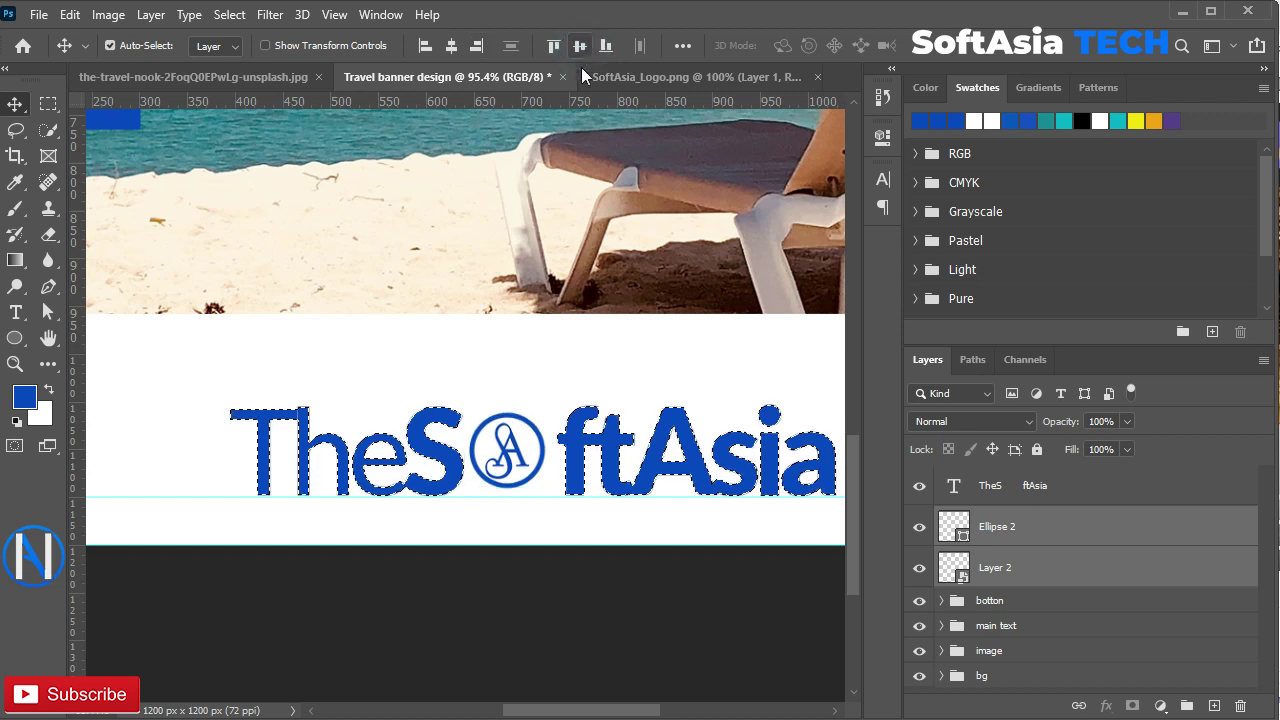
key(ctrl+d)
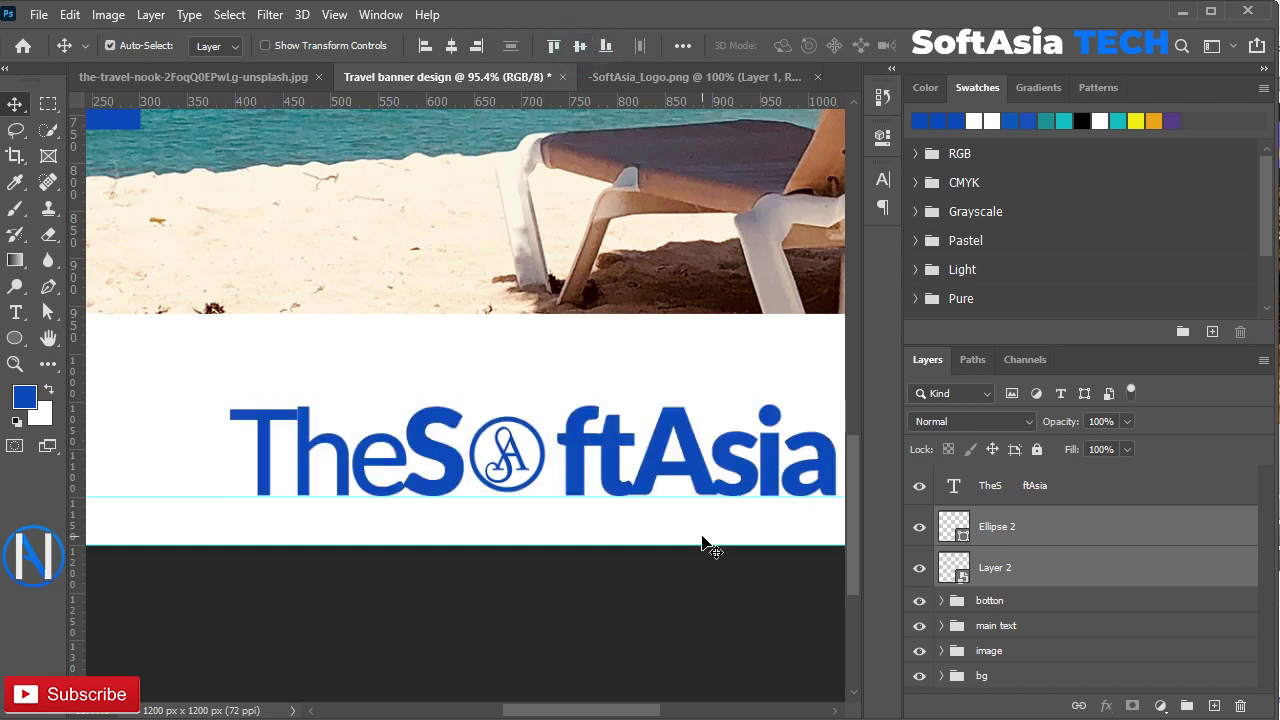
- Close the gap between the emblem and "ftAsia" by removing a space from the text
double_click(567, 458)
click(555, 450)
key(BackSpace)
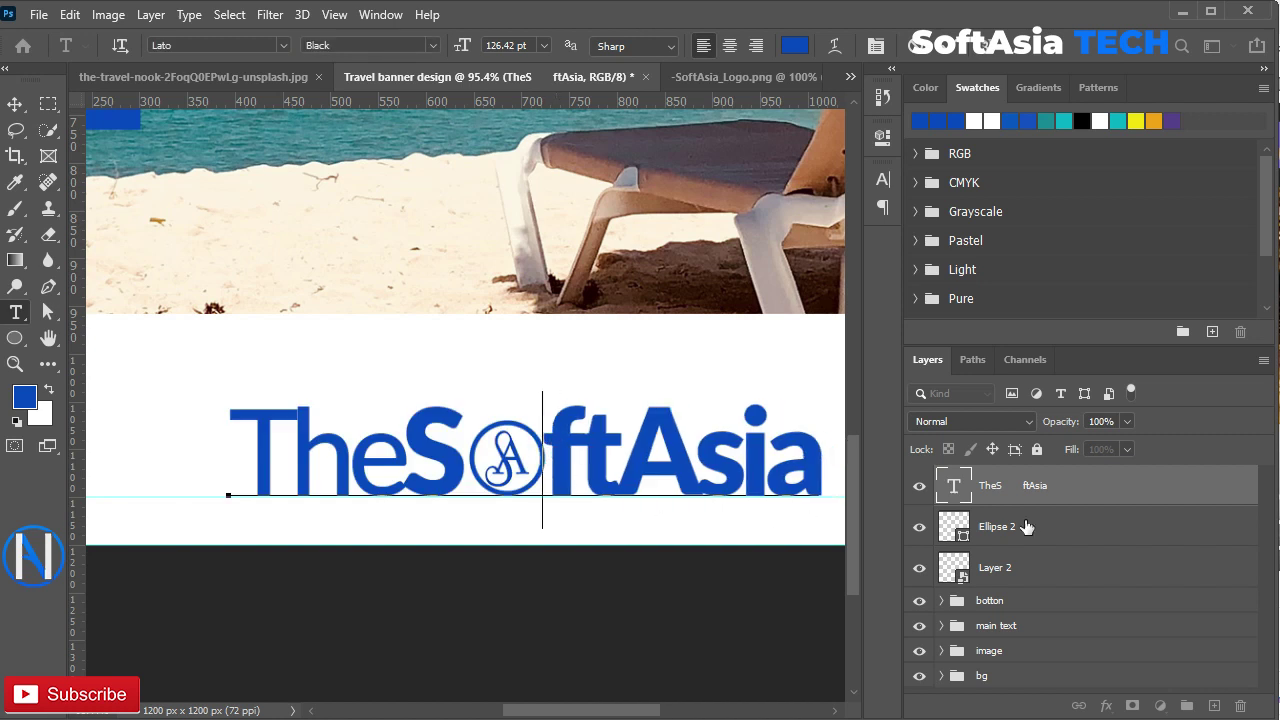
key(ctrl+Return)
key(v)
- Group the lettering, circle and monogram layers and name the group "logo"
scroll(440, 499, down, 1)
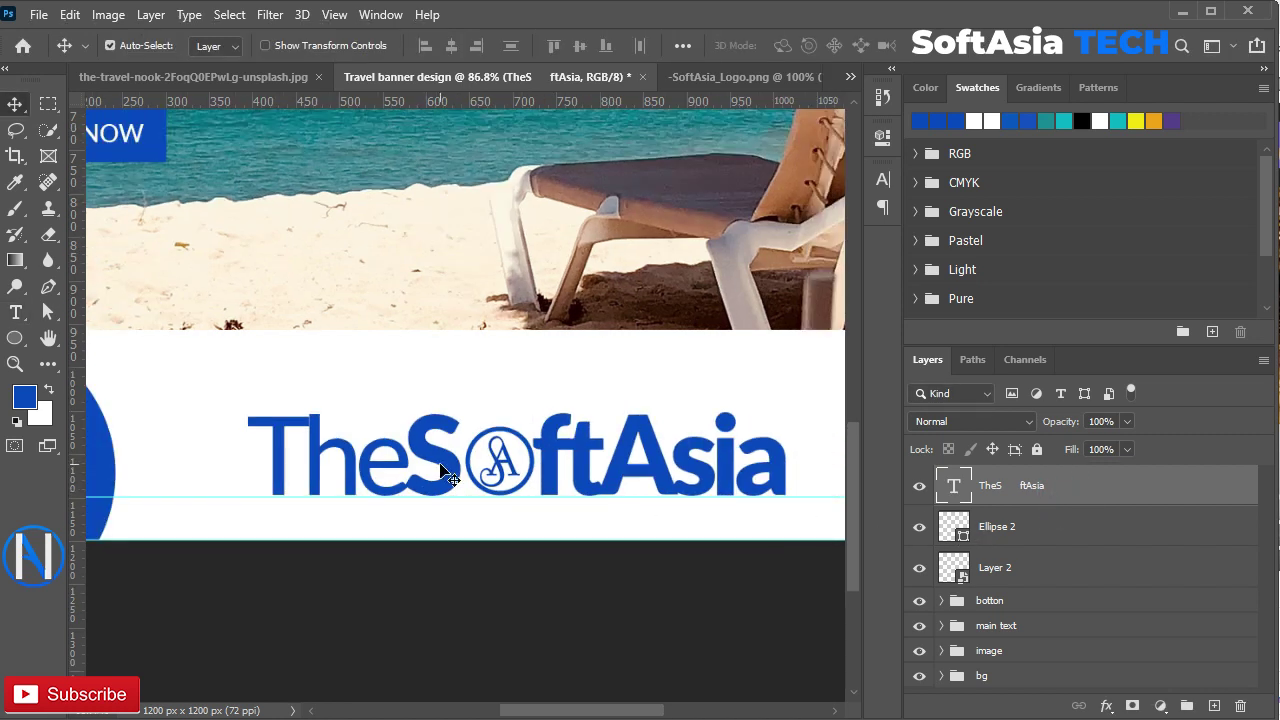
scroll(441, 465, down, 4)
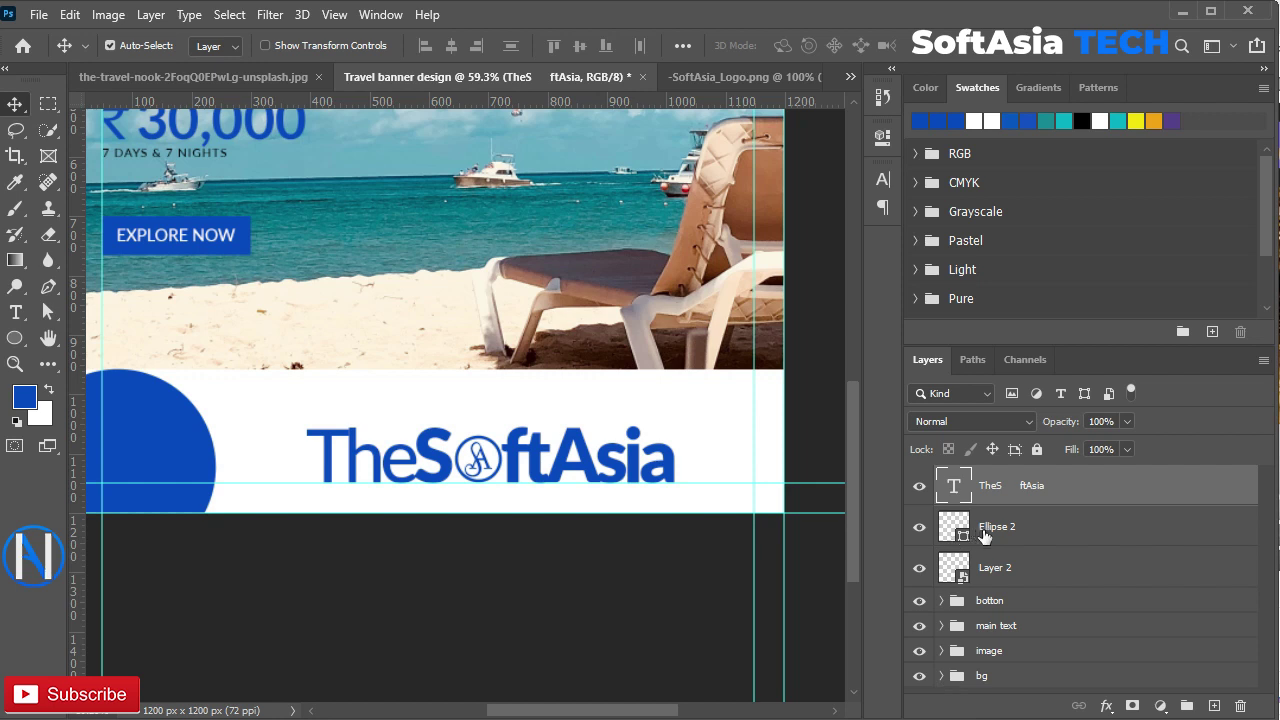
shift+click(1010, 567)
key(ctrl+g)
double_click(990, 480)
click(1055, 468)
- Move the logo group up about 49 px within the white strip
key(ctrl+t)
drag(447, 466, 445, 436)
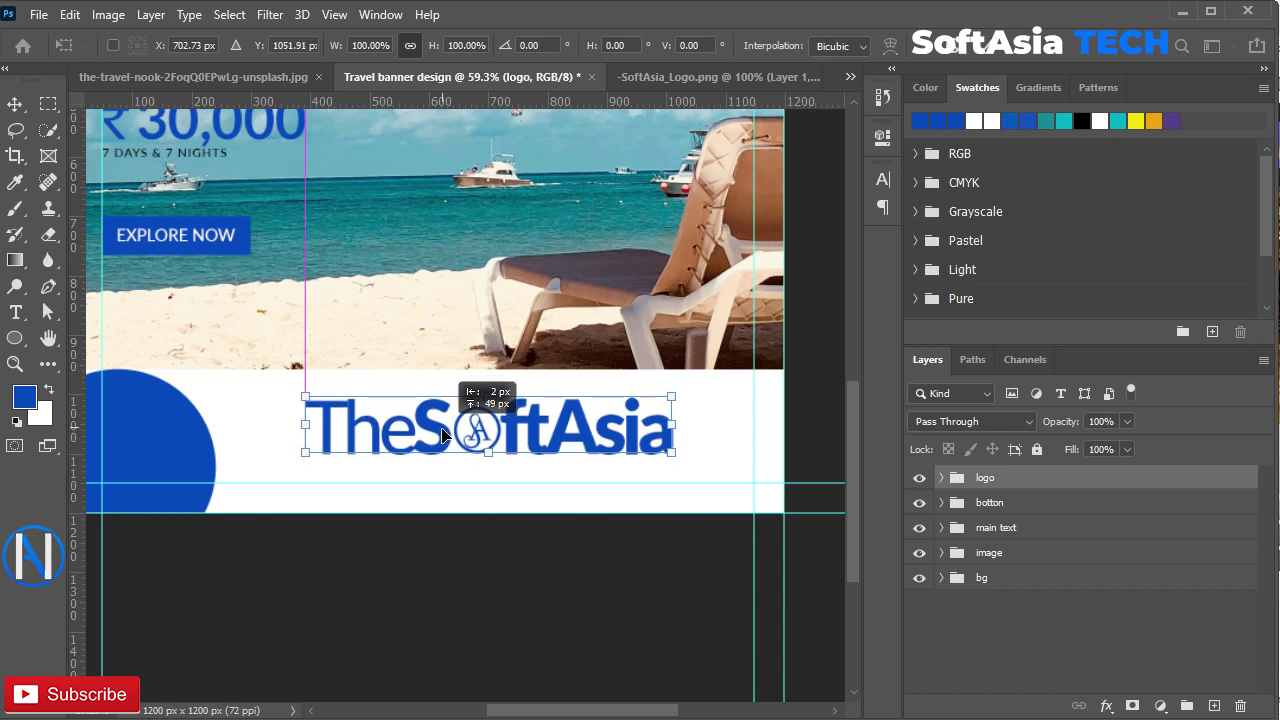
key(Return)
- Select the lettering layer inside the logo group and copy the tagline "time to explore" from the Notepad file
click(940, 478)
click(960, 506)
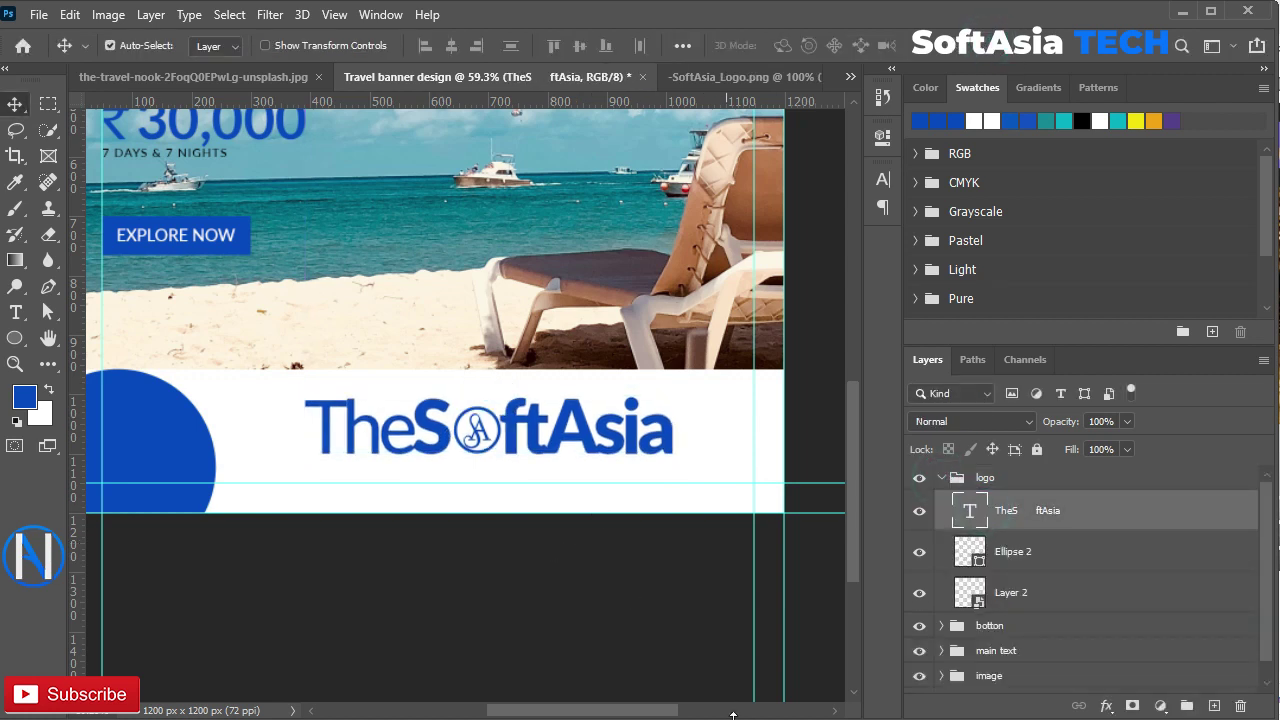
key(alt+Tab)
drag(531, 606, 662, 605)
key(ctrl+c)
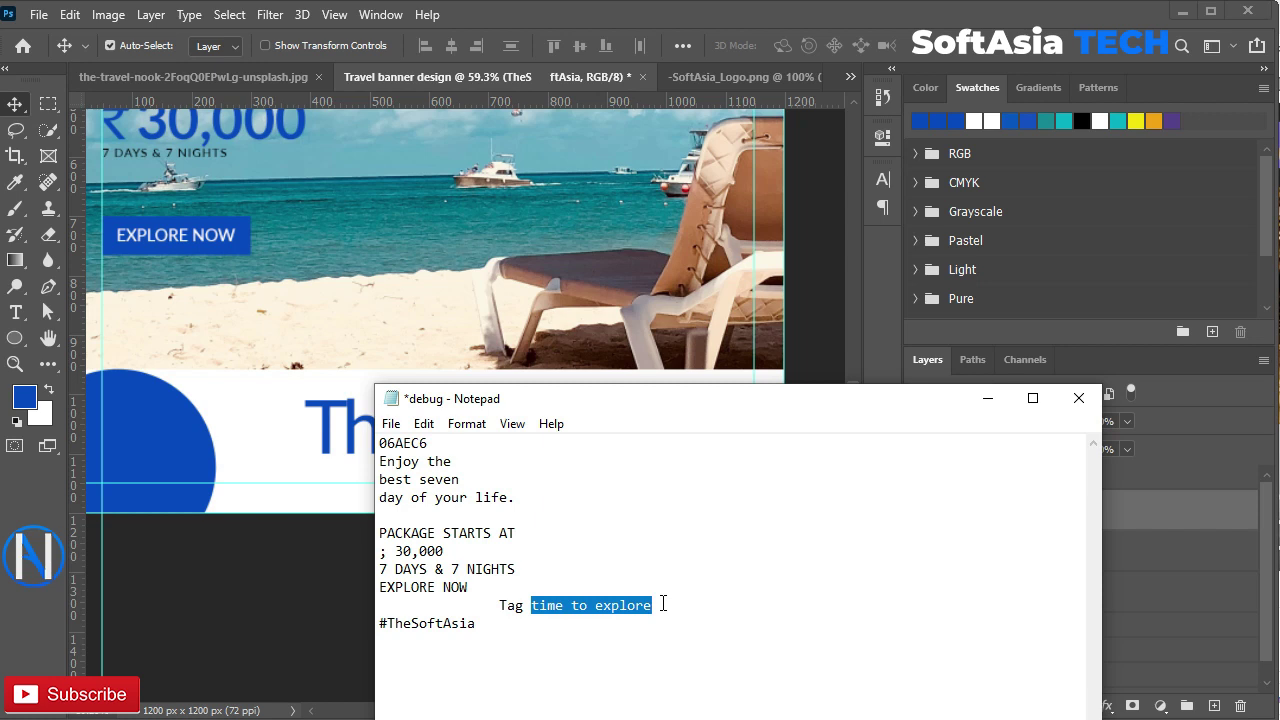
click(988, 398)
- Add the copied tagline "time to explore" as a new text layer beneath the logo lettering
key(t)
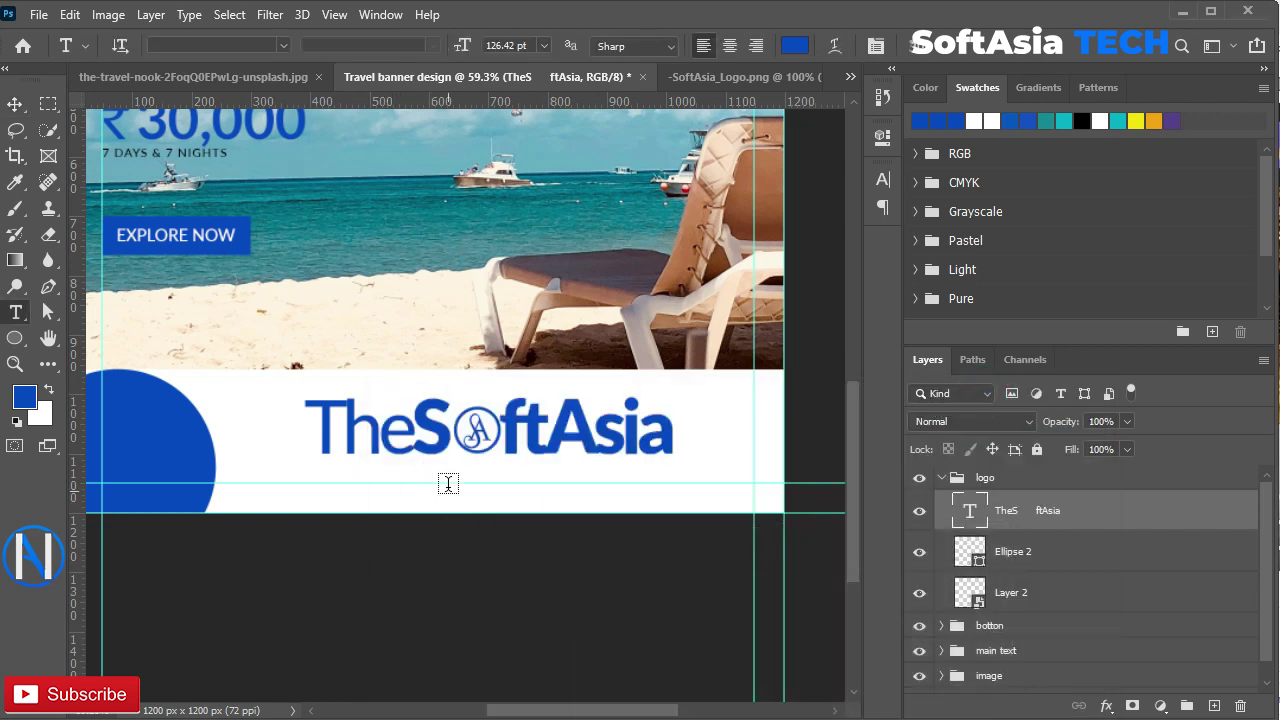
click(446, 478)
key(BackSpace)
key(ctrl+v)
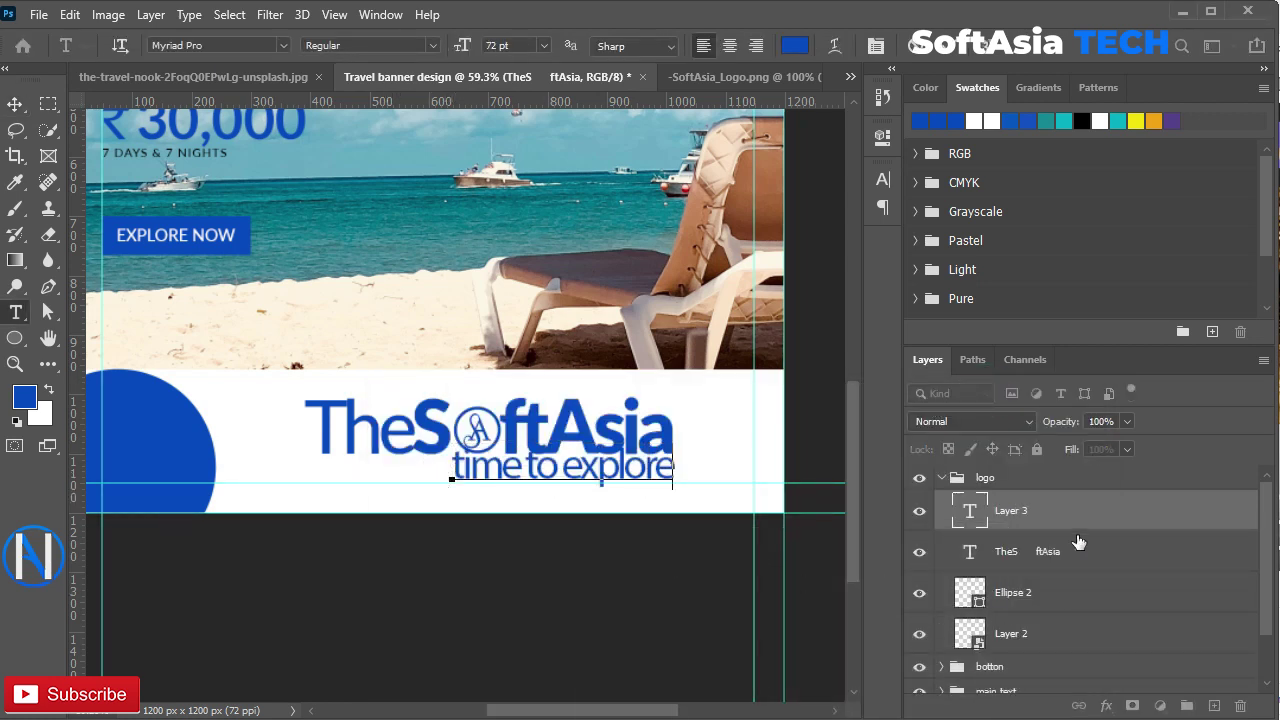
key(ctrl+Return)
- Try Lato Regular as the font of the "time to explore" tagline
click(882, 180)
click(764, 208)
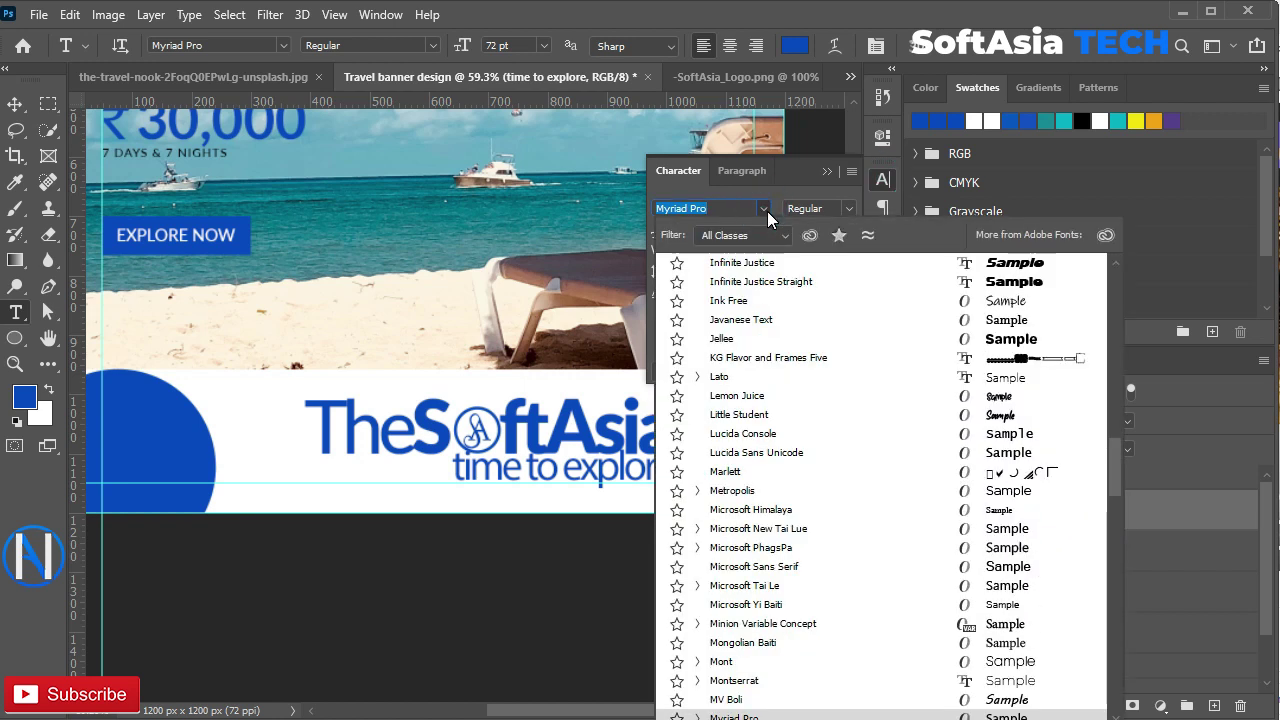
text(lat)
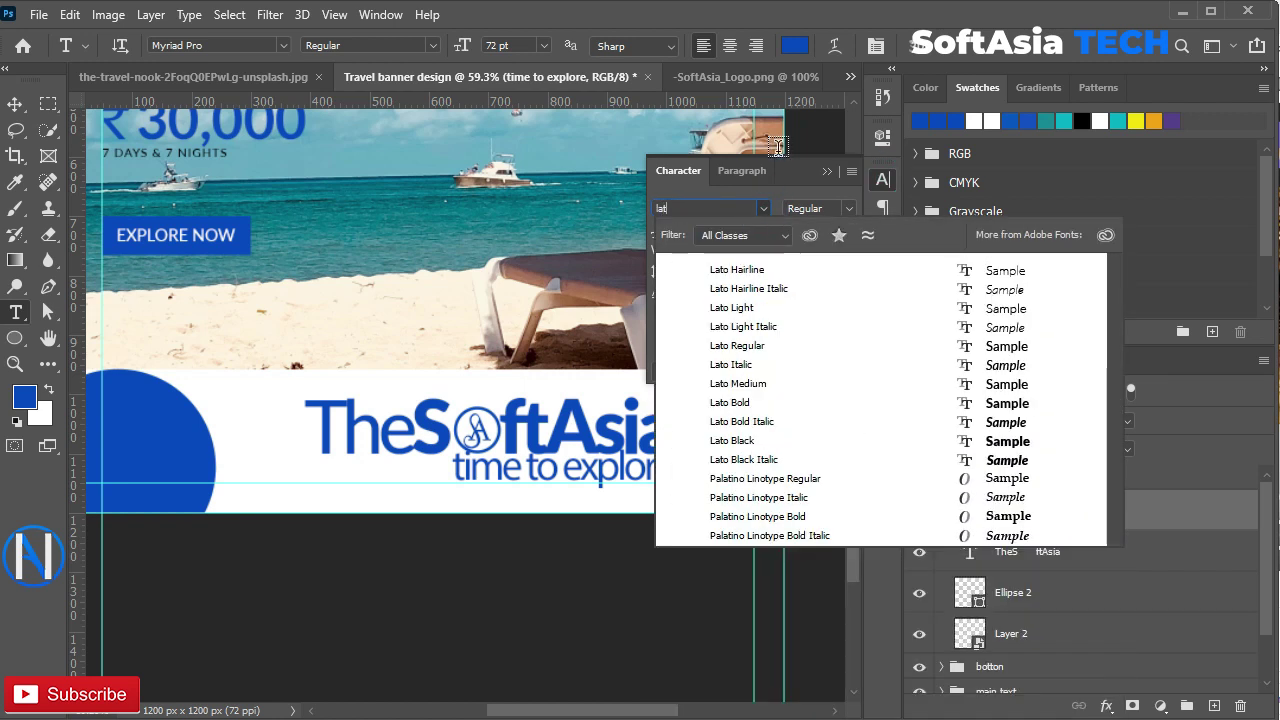
click(737, 346)
click(826, 171)
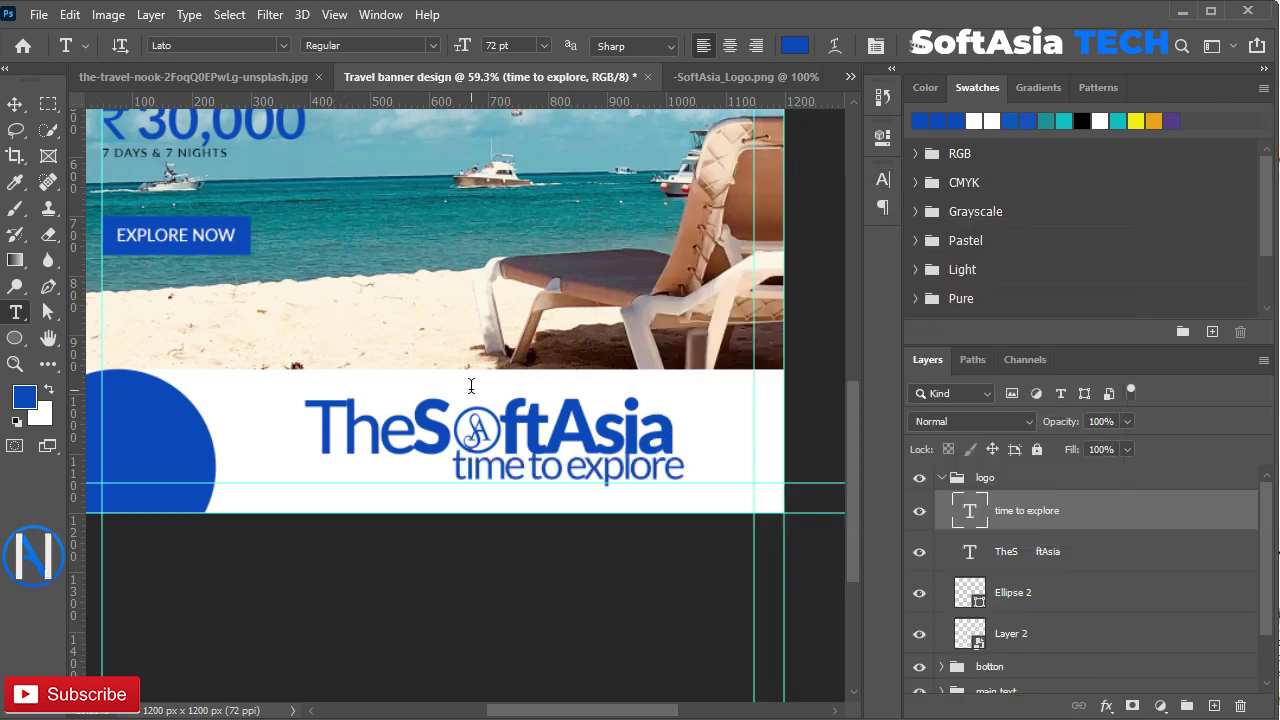
- Set the tagline's font to the Arkipelago script typeface
click(879, 182)
text(arkl)
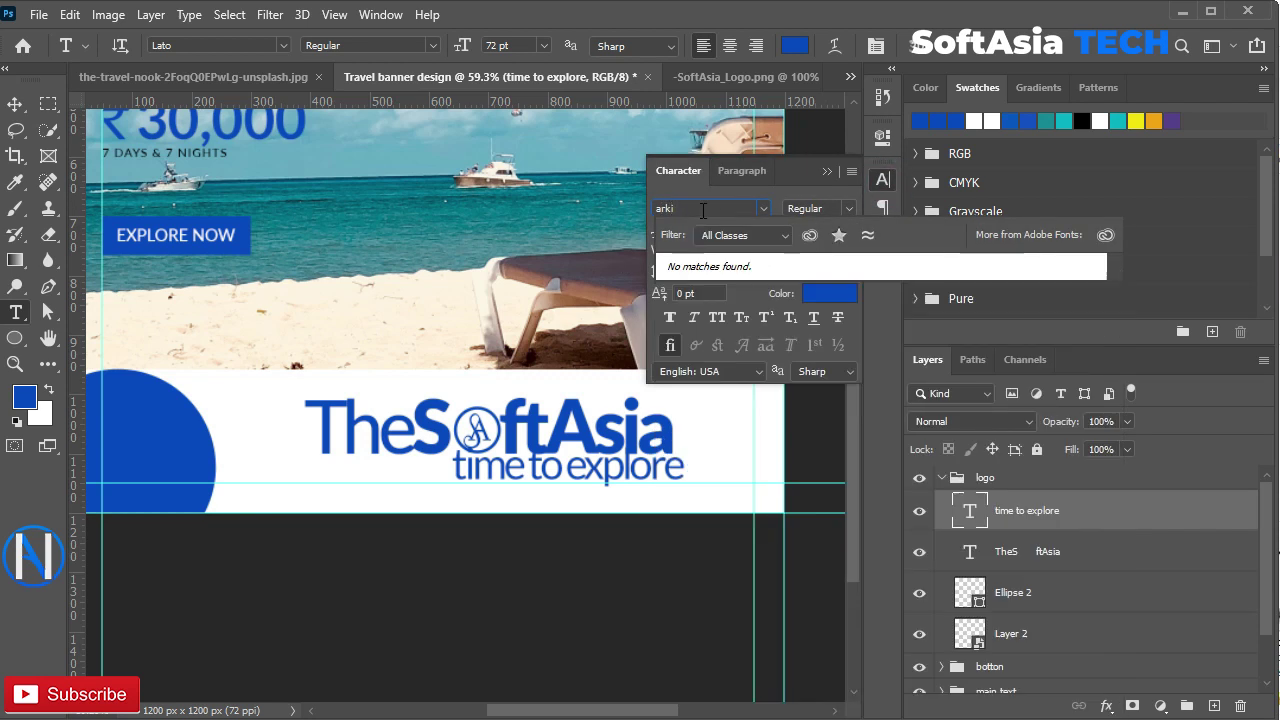
key(BackSpace)
key(BackSpace)
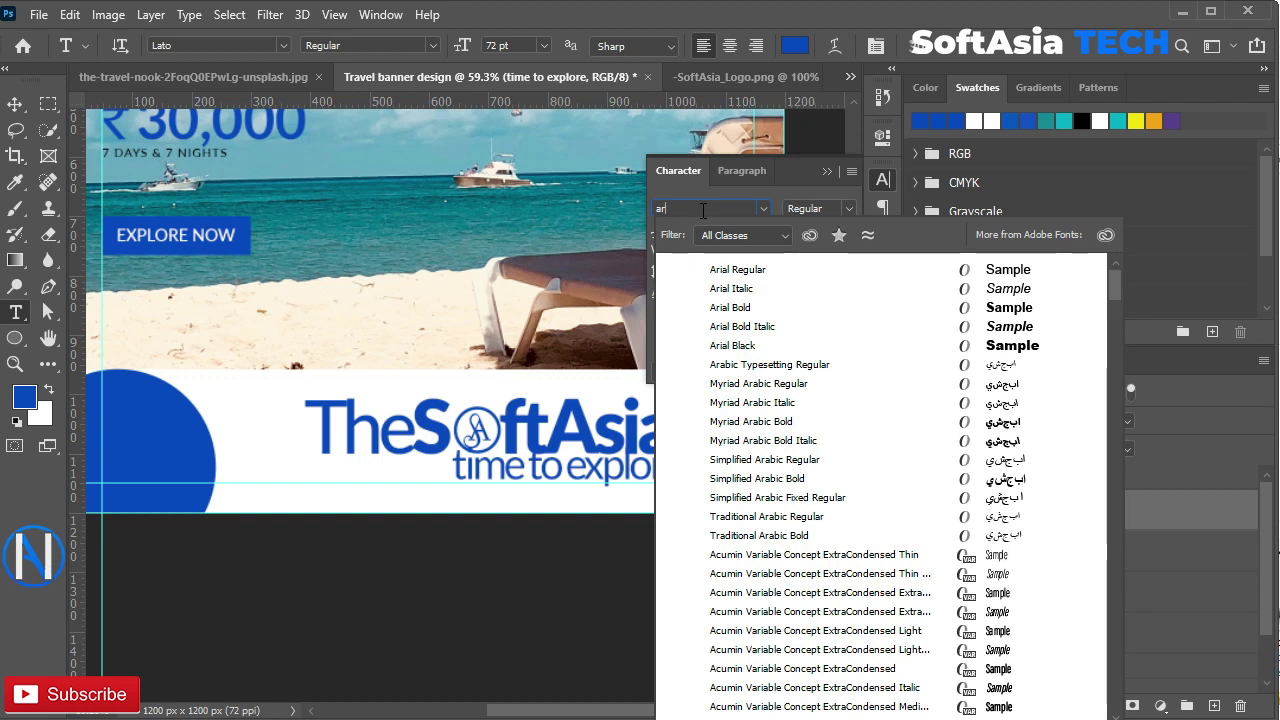
key(Escape)
text(ark)
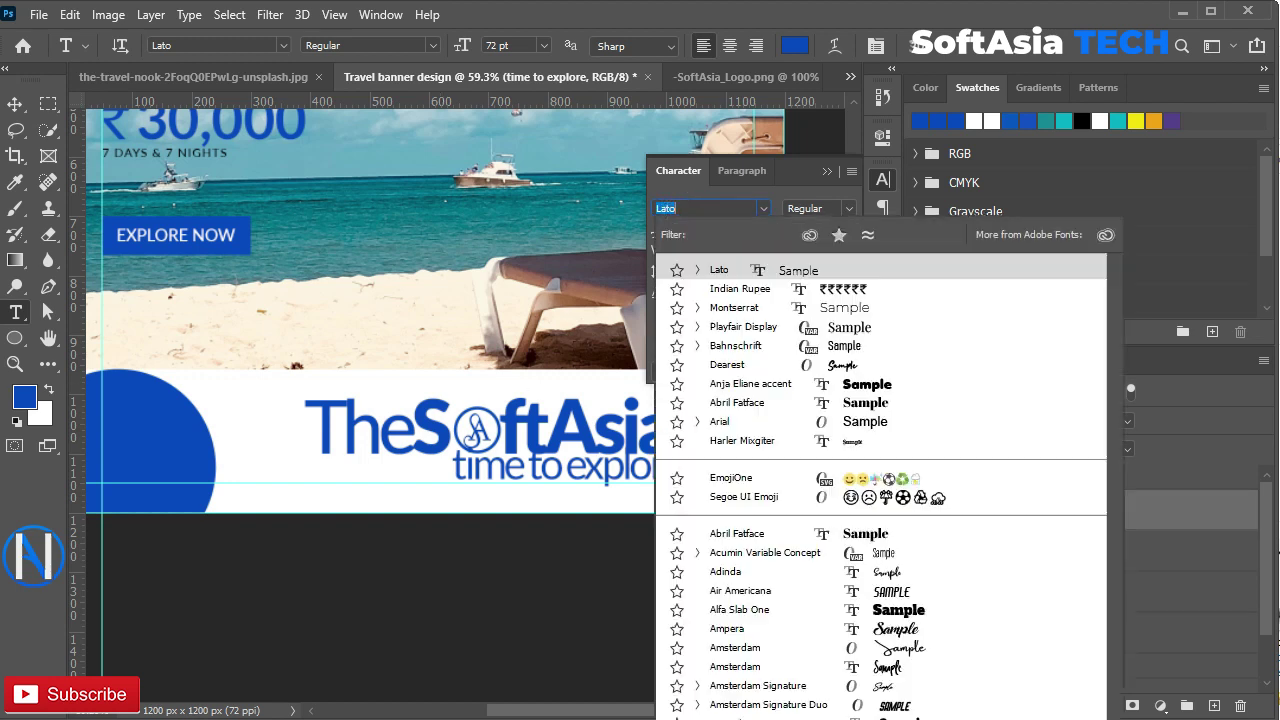
click(722, 269)
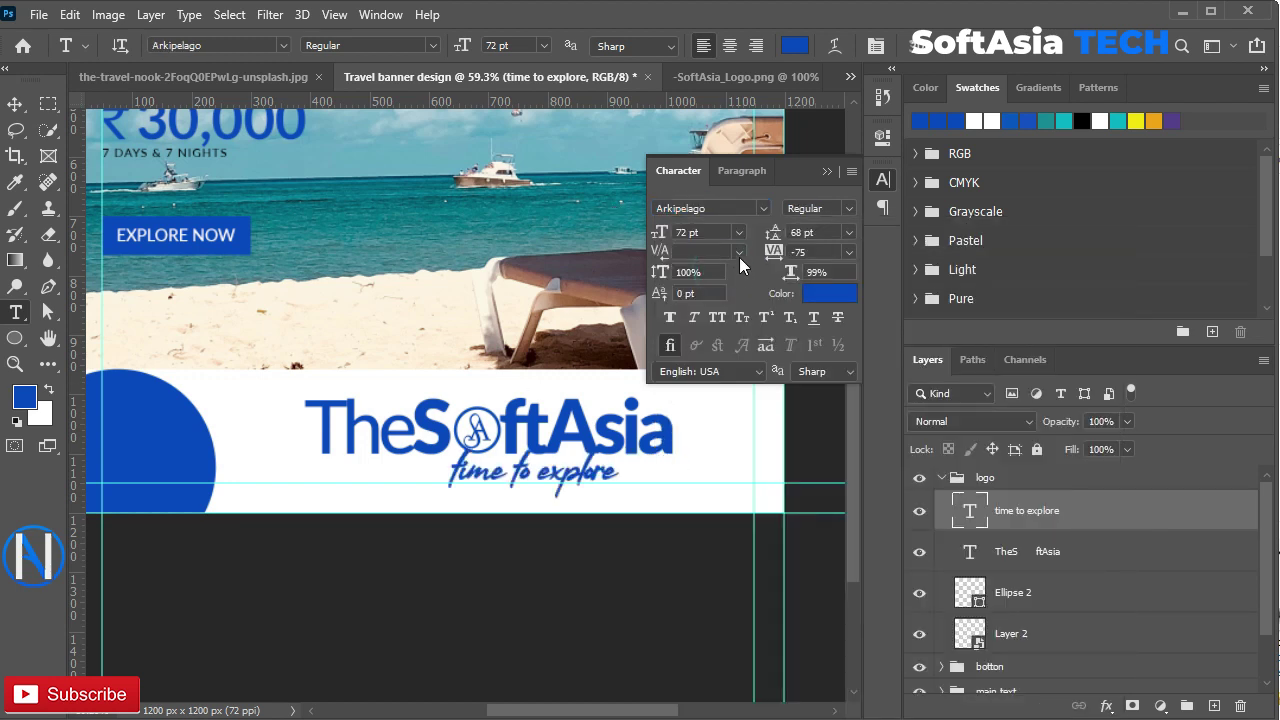
click(829, 170)
- Set the tagline's text colour to dark grey #1a1a1a
click(881, 186)
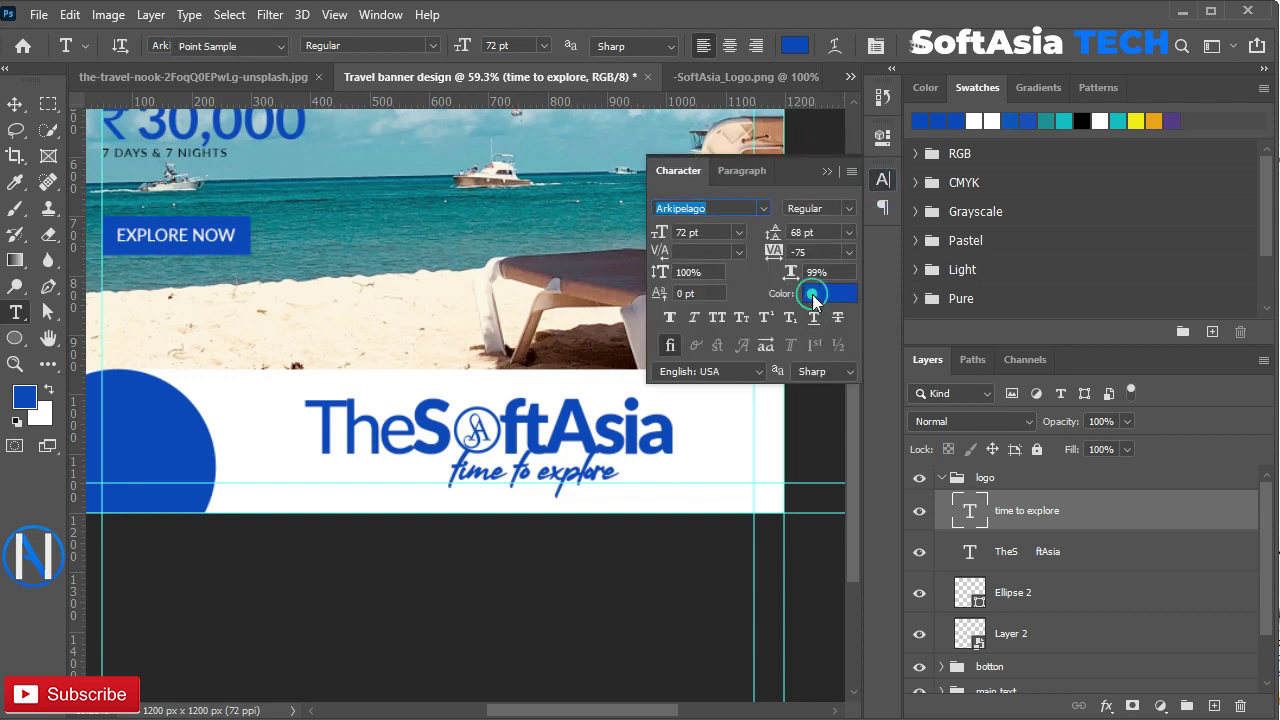
click(815, 293)
click(846, 604)
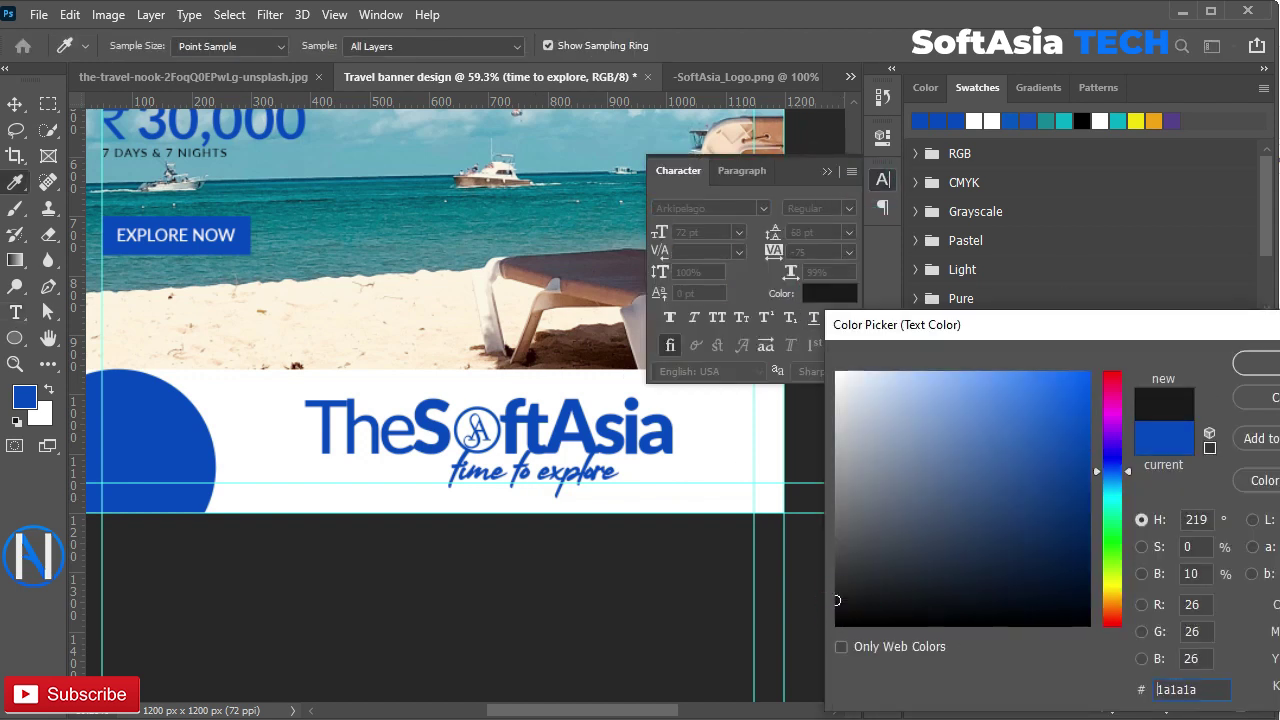
click(1258, 363)
- Set the tagline's tracking to 0 and its font size to 24 pt
click(849, 252)
click(828, 372)
click(739, 232)
click(722, 350)
click(741, 234)
click(735, 397)
click(739, 232)
click(735, 416)
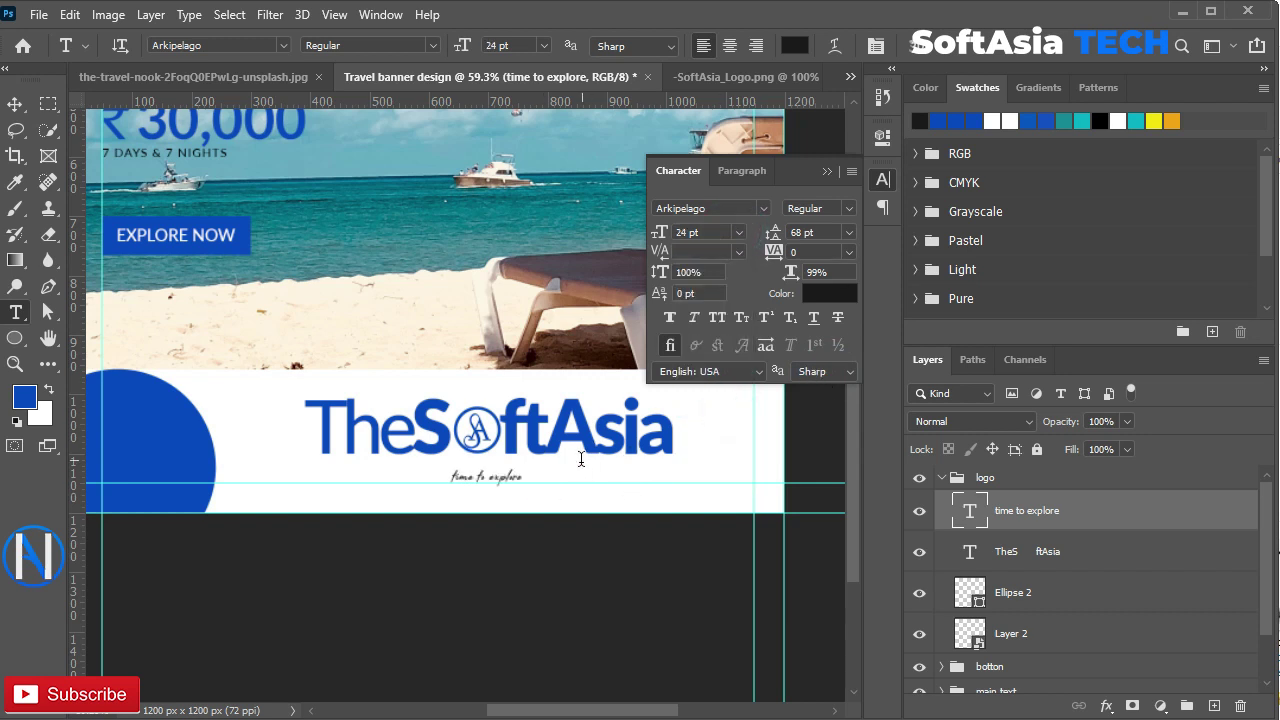
click(826, 171)
- Move the tagline up close to the logo lettering and enlarge it to roughly twice its size beneath the emblem
key(v)
scroll(475, 495, up, 3)
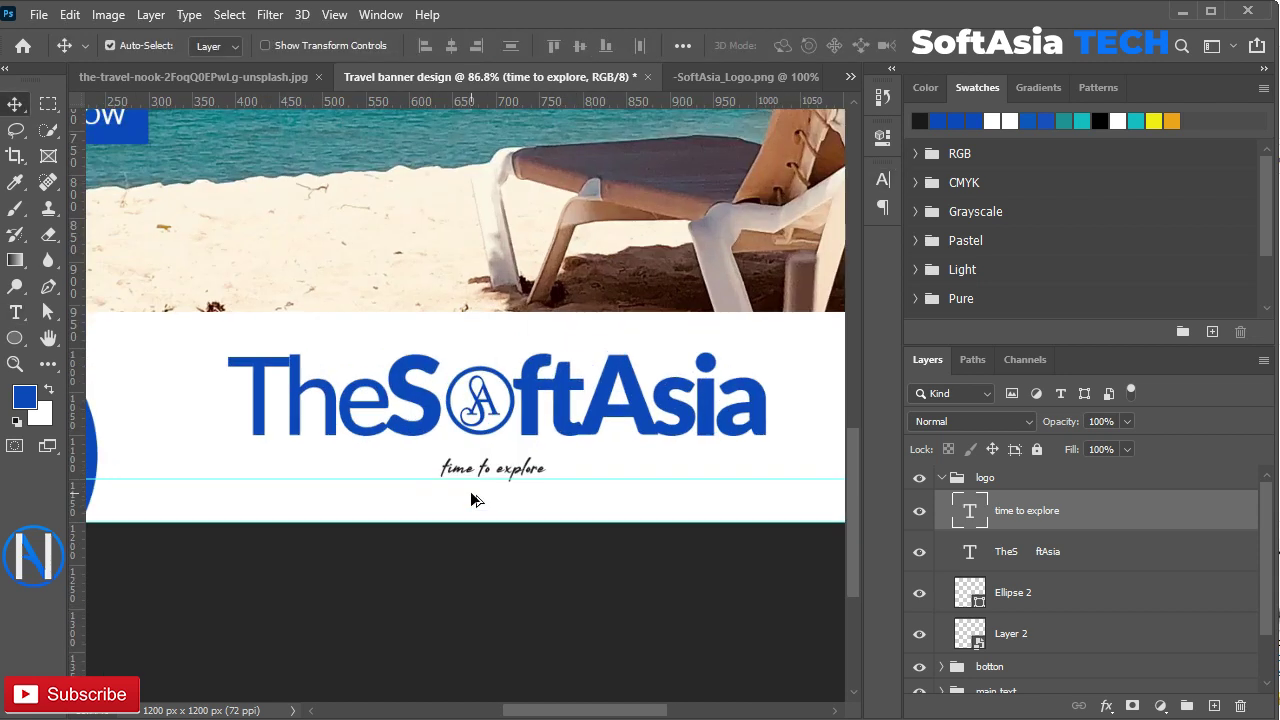
drag(487, 472, 487, 449)
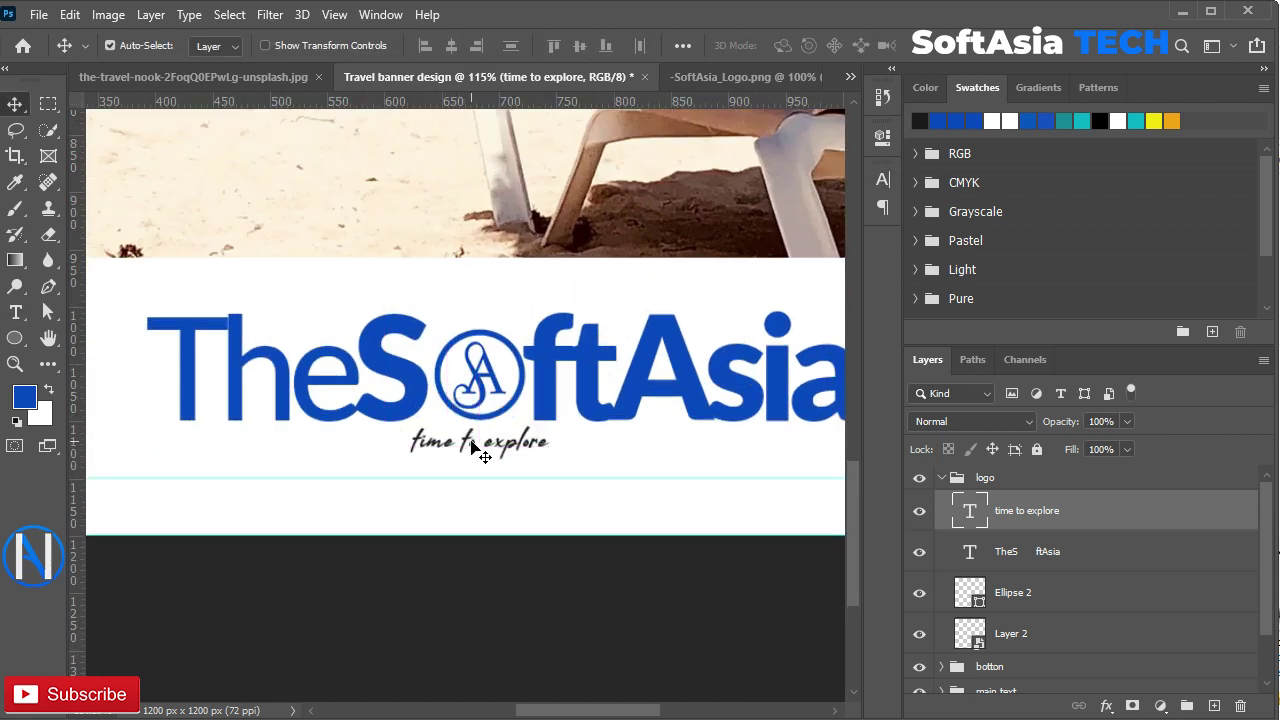
key(ctrl+t)
drag(549, 423, 633, 398)
drag(501, 431, 475, 453)
drag(616, 424, 665, 410)
drag(551, 439, 550, 453)
click(1006, 48)
- Centre the tagline horizontally beneath the TheSoftAsia lettering, using the lettering's outline as the alignment selection
ctrl+click(969, 551)
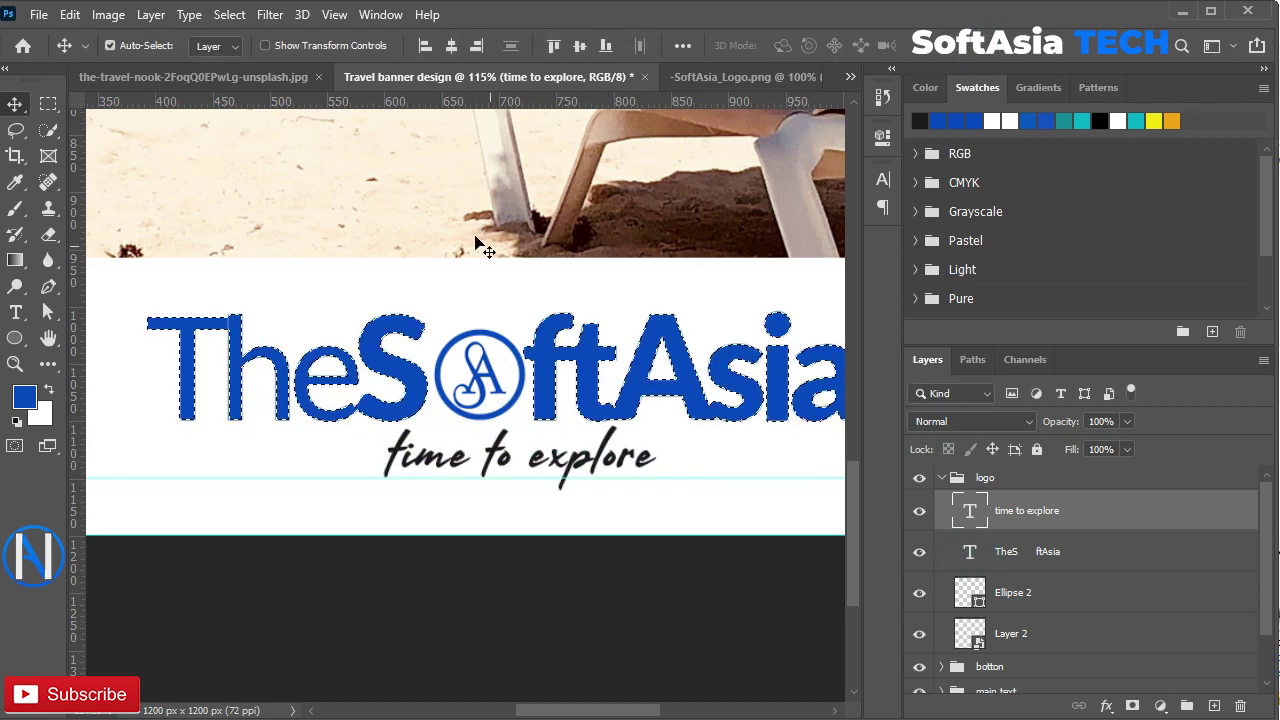
click(450, 46)
key(ctrl+d)
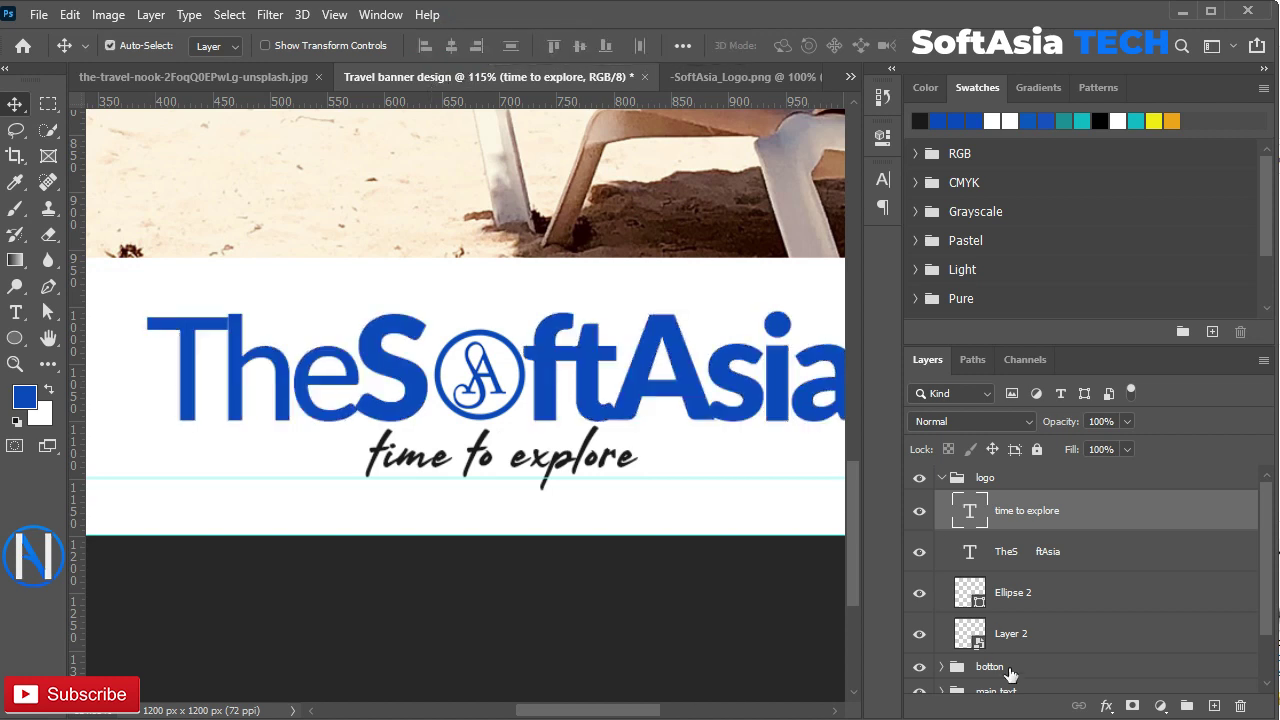
- Scale the whole logo group down slightly within the white strip, keeping its proportions
click(941, 478)
scroll(743, 542, down, 4)
key(ctrl+t)
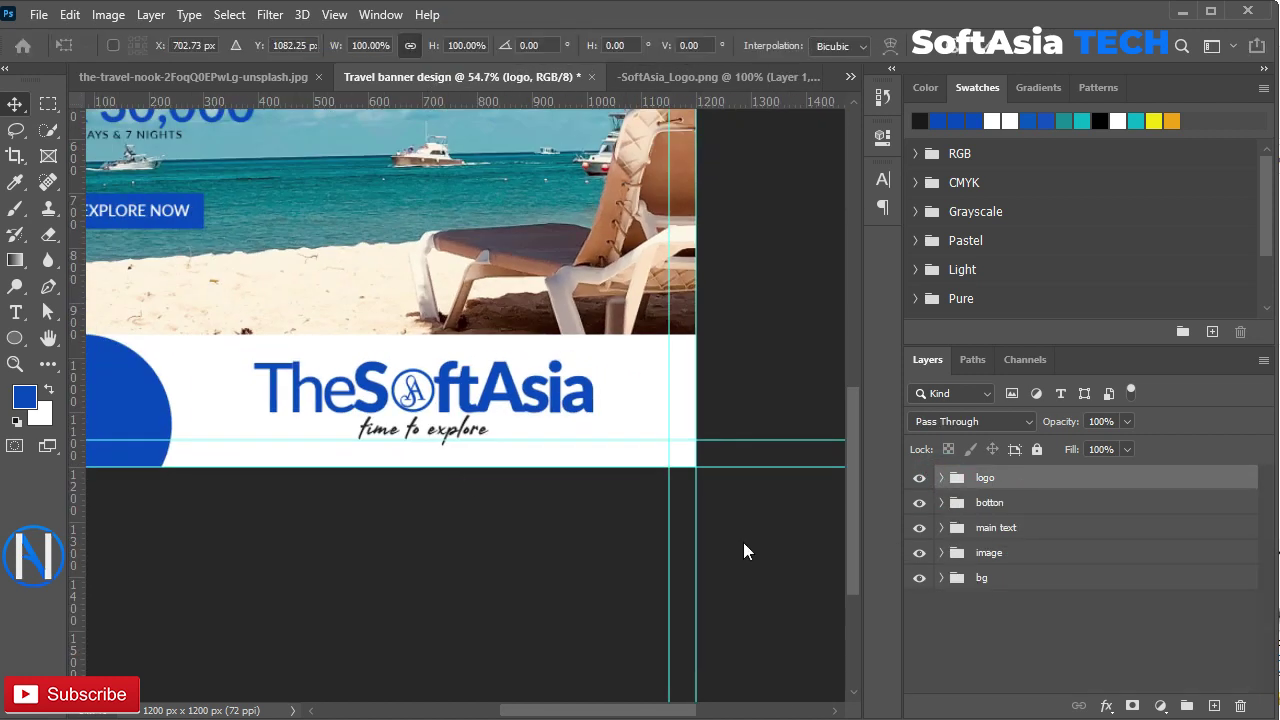
drag(591, 357, 568, 359)
click(984, 52)
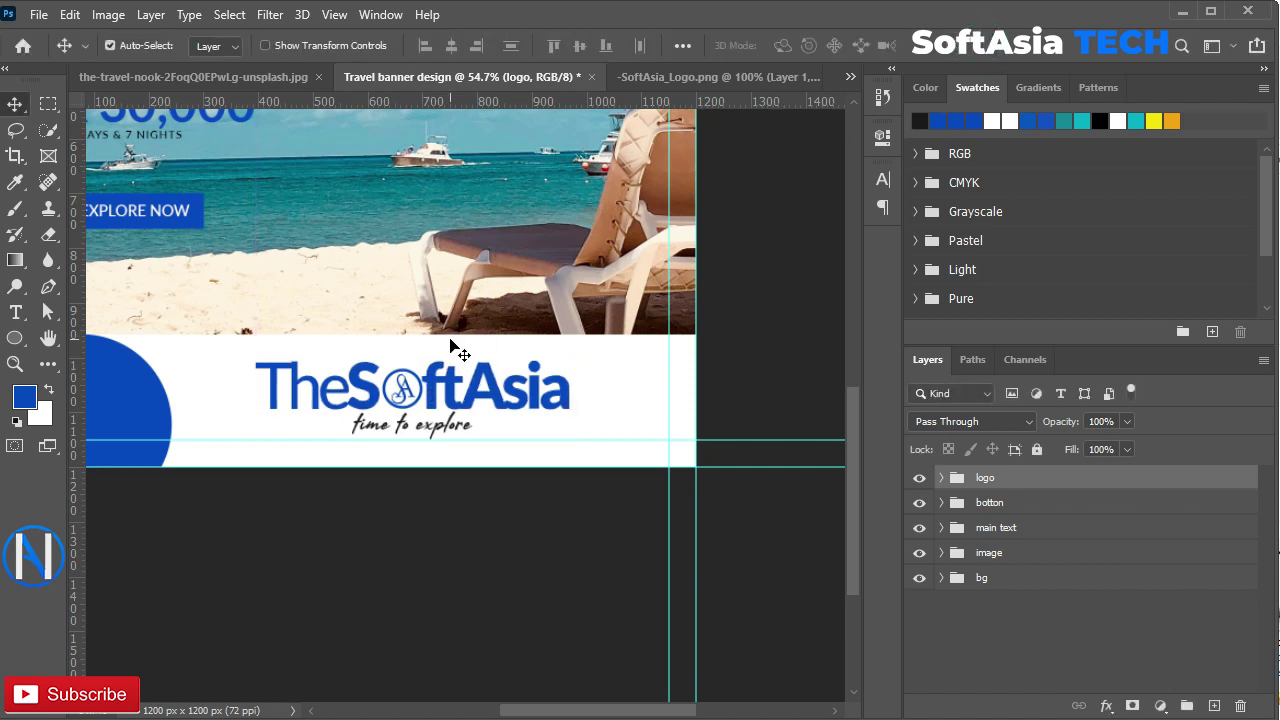
- Draw a three-sided polygon about 112 × 100 px above Ellipse 1 in the image group and fill it white
click(941, 552)
click(1008, 585)
click(15, 338)
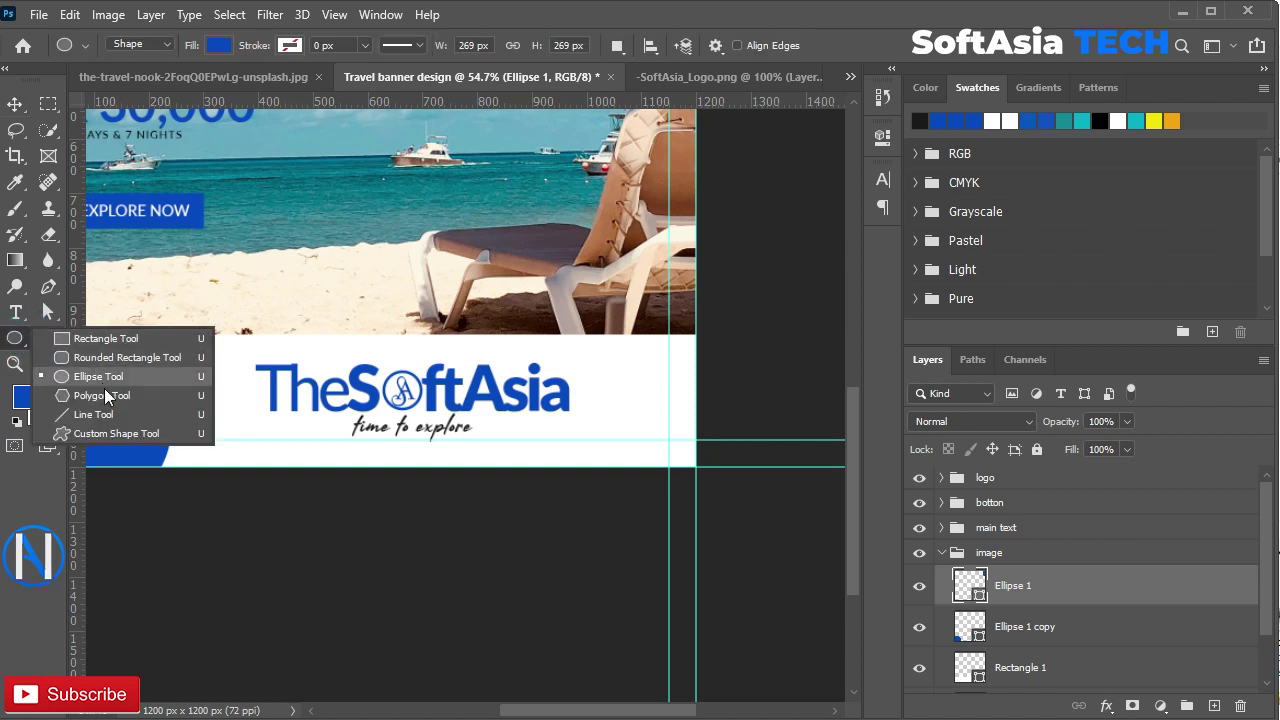
click(104, 396)
drag(781, 44, 731, 49)
text(3)
drag(346, 210, 372, 242)
click(218, 45)
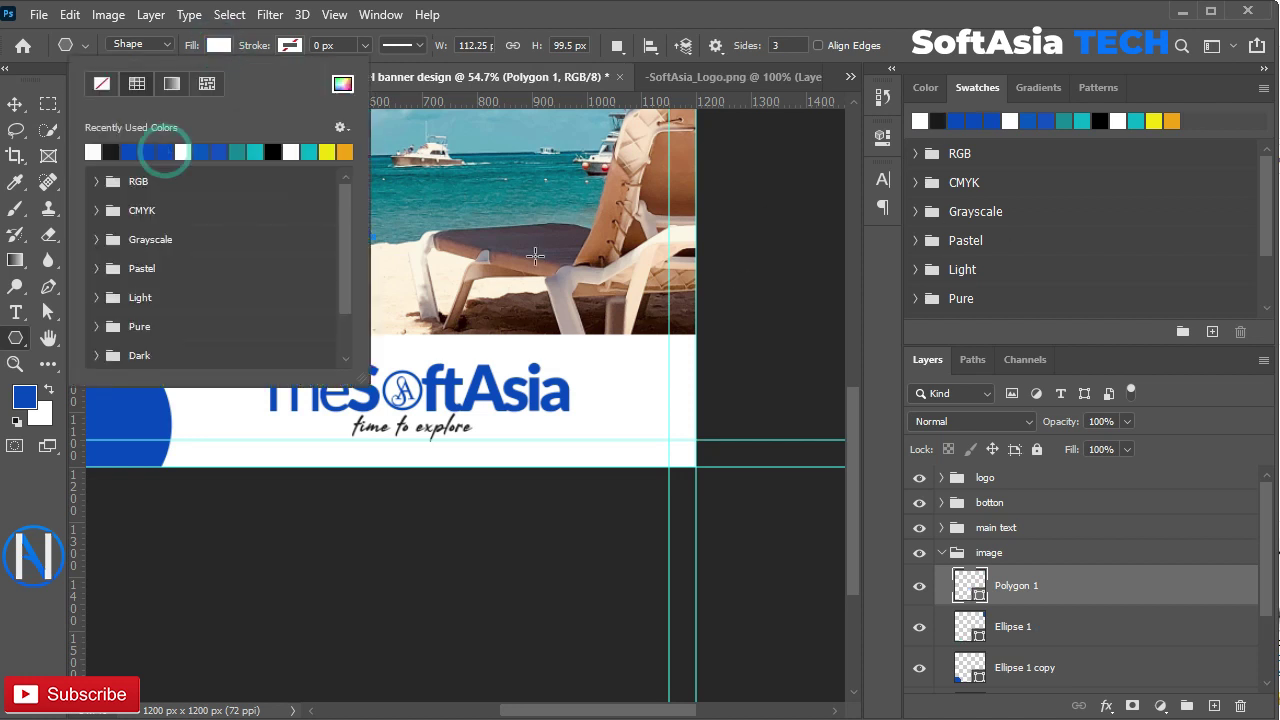
click(166, 148)
- Place the white triangle point-up on the white strip's upper edge near the lounge chair and resize it to about 156 × 77 px
key(v)
drag(340, 220, 474, 336)
key(ctrl+t)
drag(513, 291, 515, 288)
click(982, 48)
drag(466, 325, 495, 340)
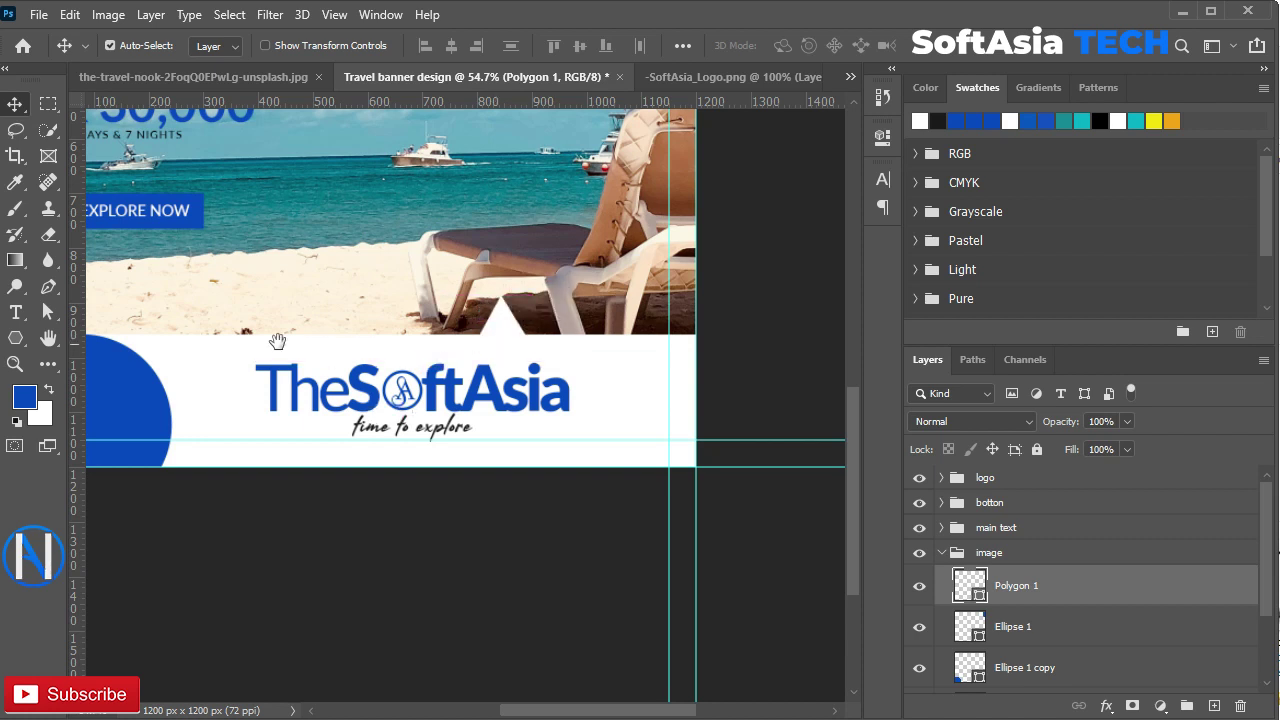
- Pull the triangle's tip to the left with the Direct Selection tool to form a slanted speech-bubble pointer
drag(210, 343, 301, 380)
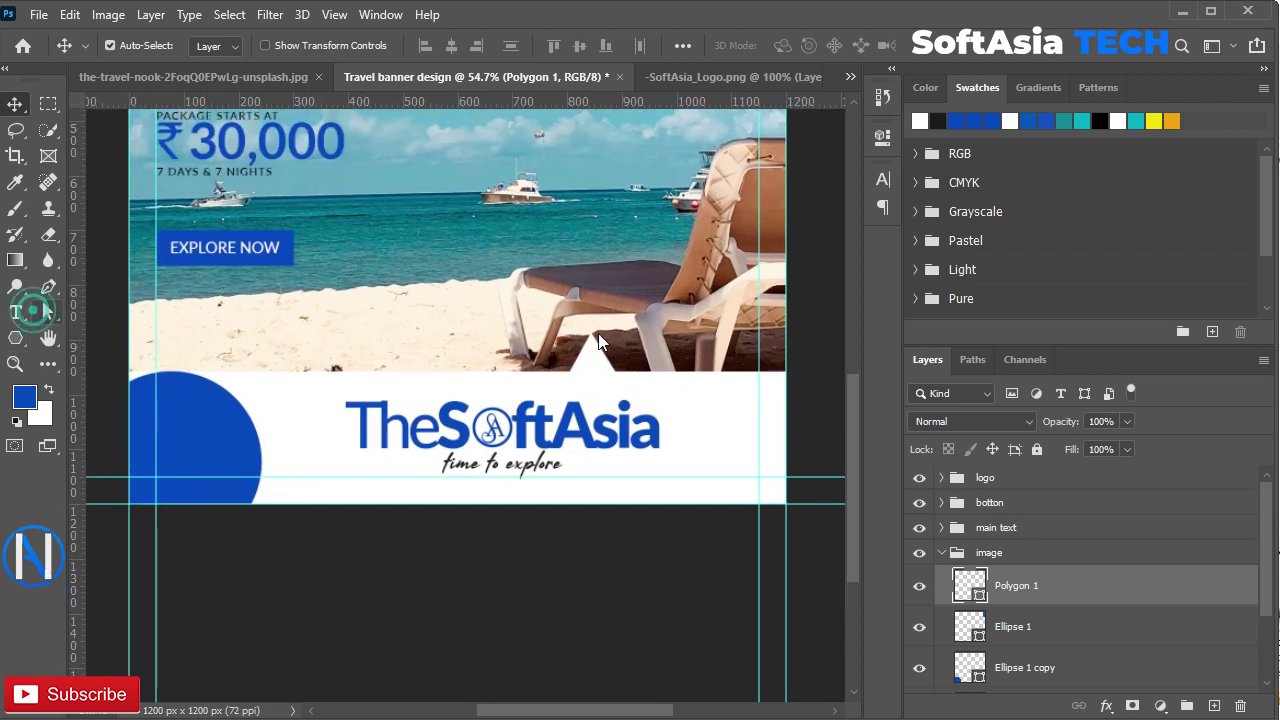
right_click(46, 311)
click(130, 333)
drag(591, 334, 348, 391)
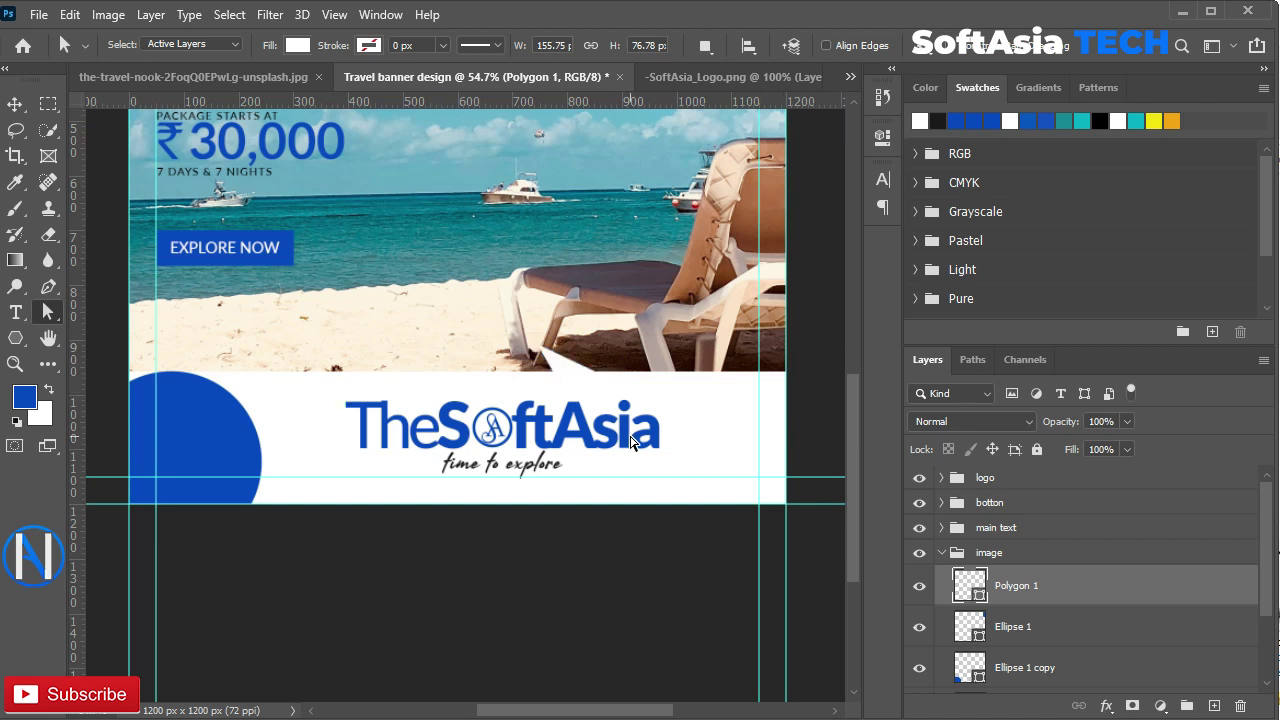
scroll(635, 443, down, 2)
scroll(414, 486, up, 4)
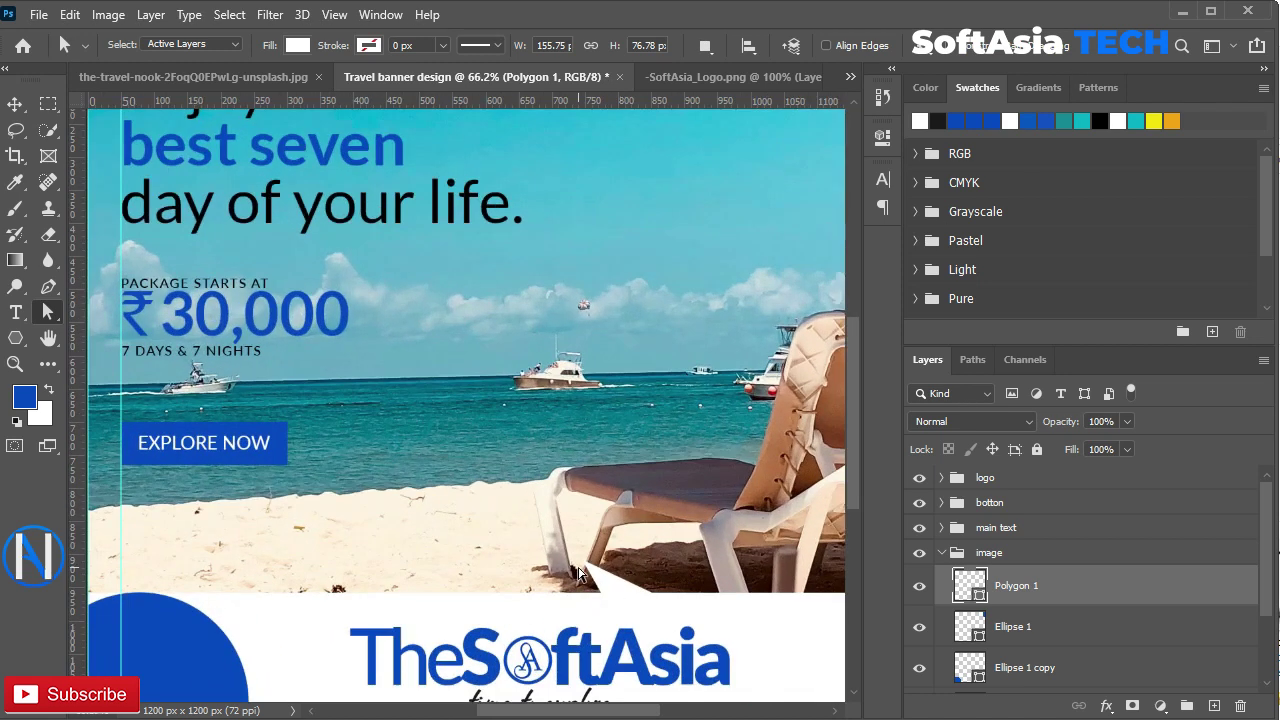
key(v)
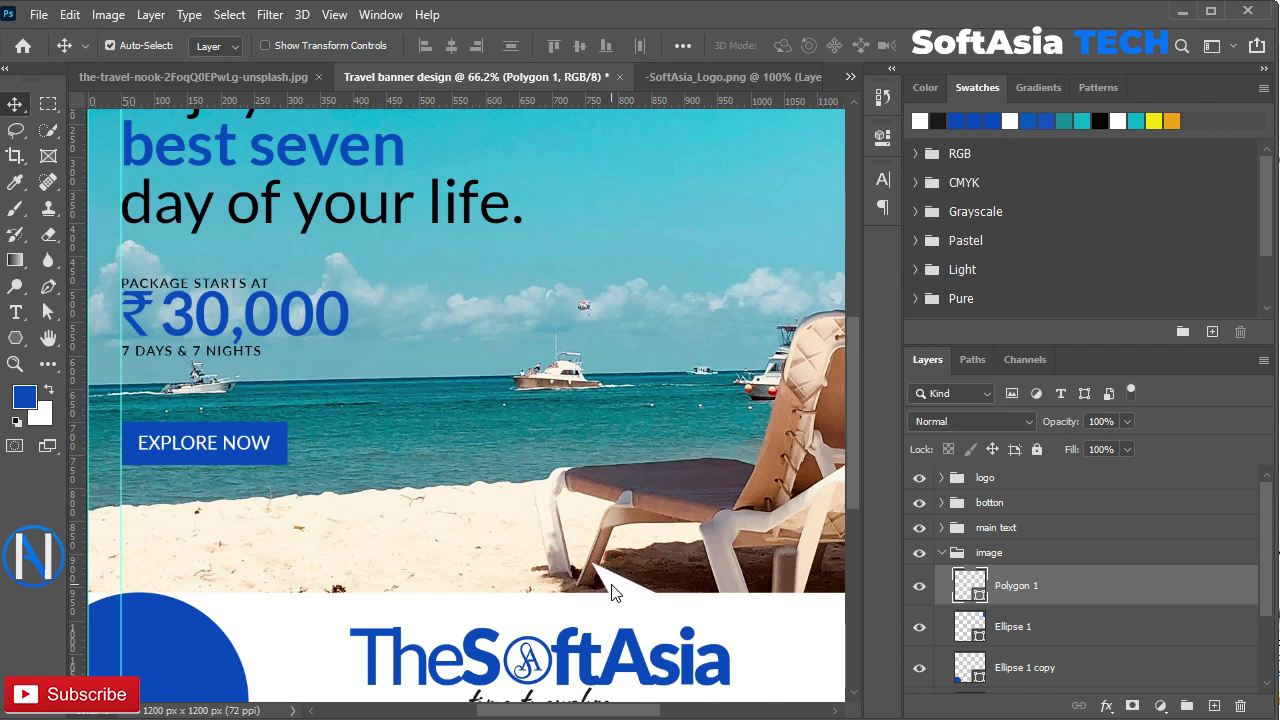
scroll(607, 580, down, 2)
click(941, 552)
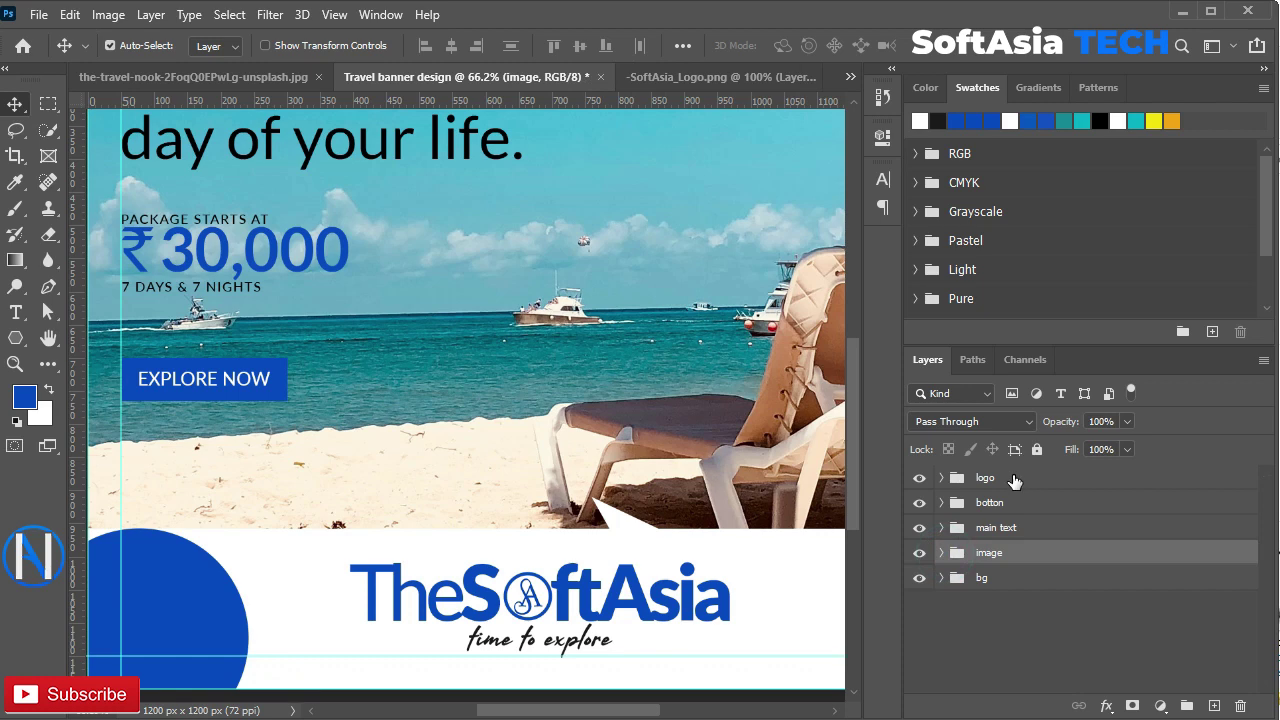
- Switch to the Notepad notes, copy the hashtag #TheSoftAsia, and return to the banner in Photoshop
click(1000, 478)
key(ctrl+0)
scroll(293, 489, down, 2)
scroll(375, 462, up, 2)
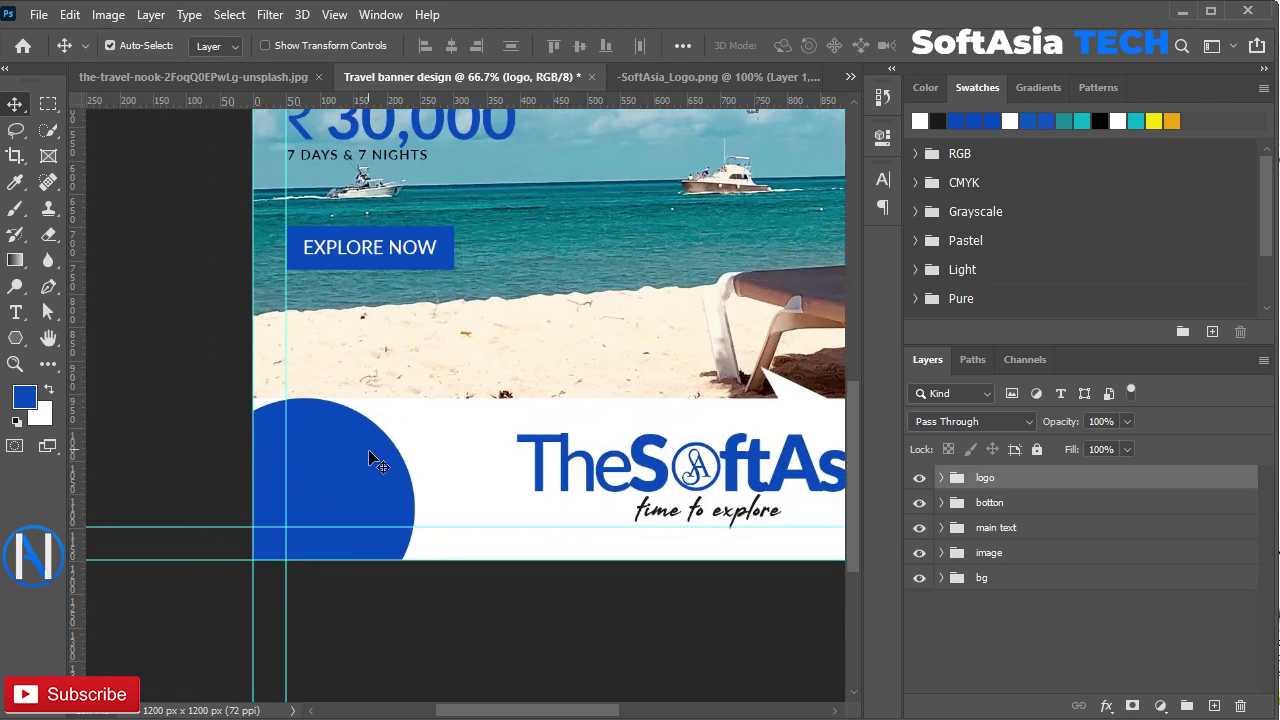
key(alt+Tab)
drag(476, 624, 379, 624)
click(987, 398)
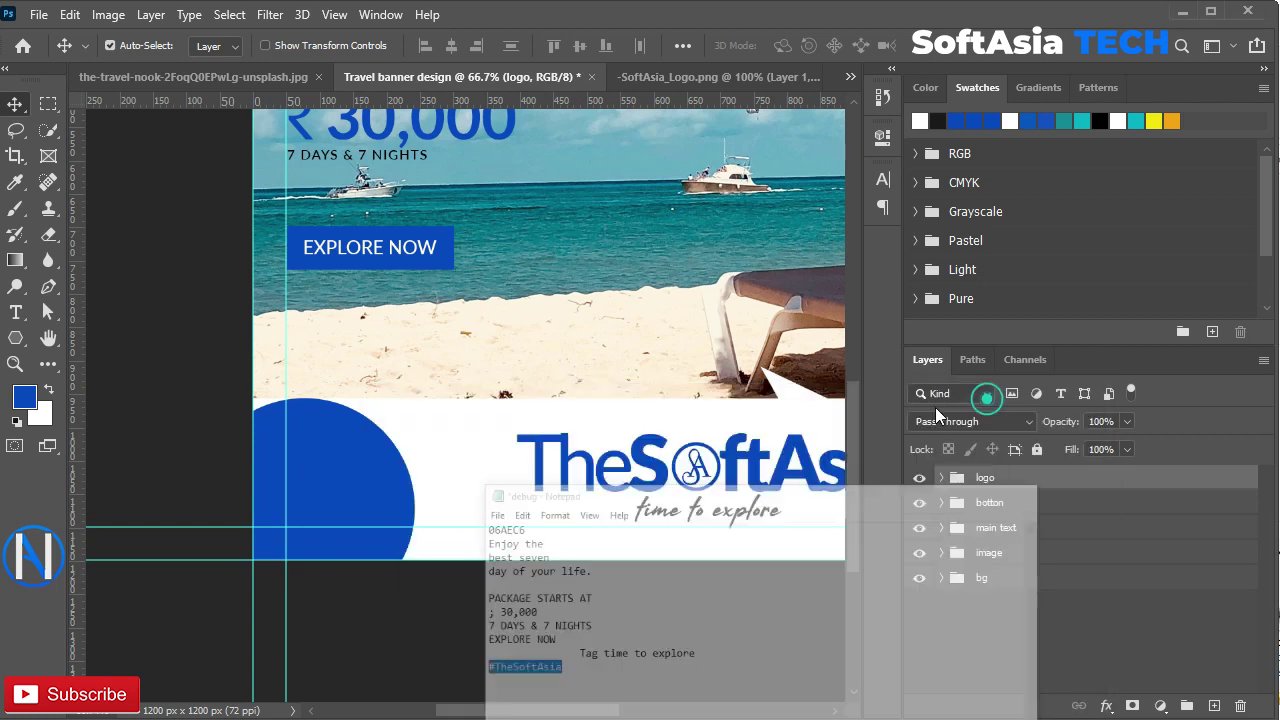
- Add the text #TheSoftAsia over the lower blue circle in the main text group, matching the 16 pt Lato Medium style of 7 DAYS & 7 NIGHTS
key(t)
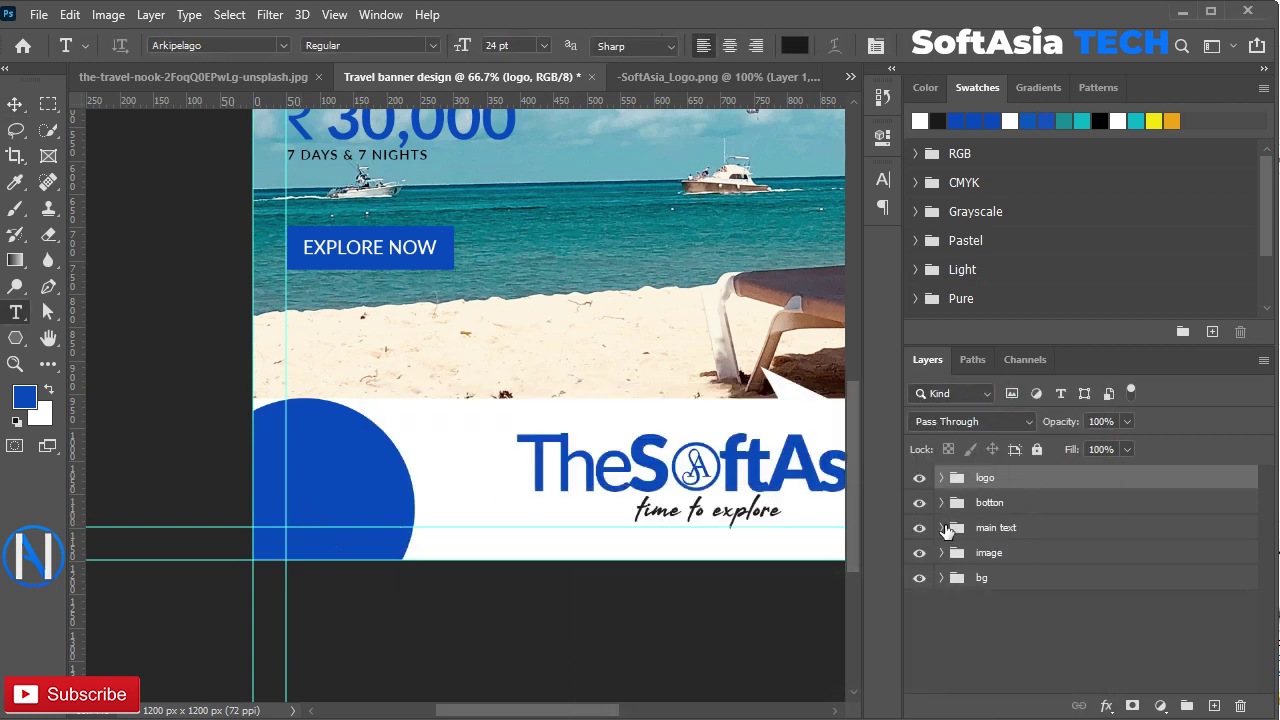
click(942, 528)
click(1040, 557)
click(297, 515)
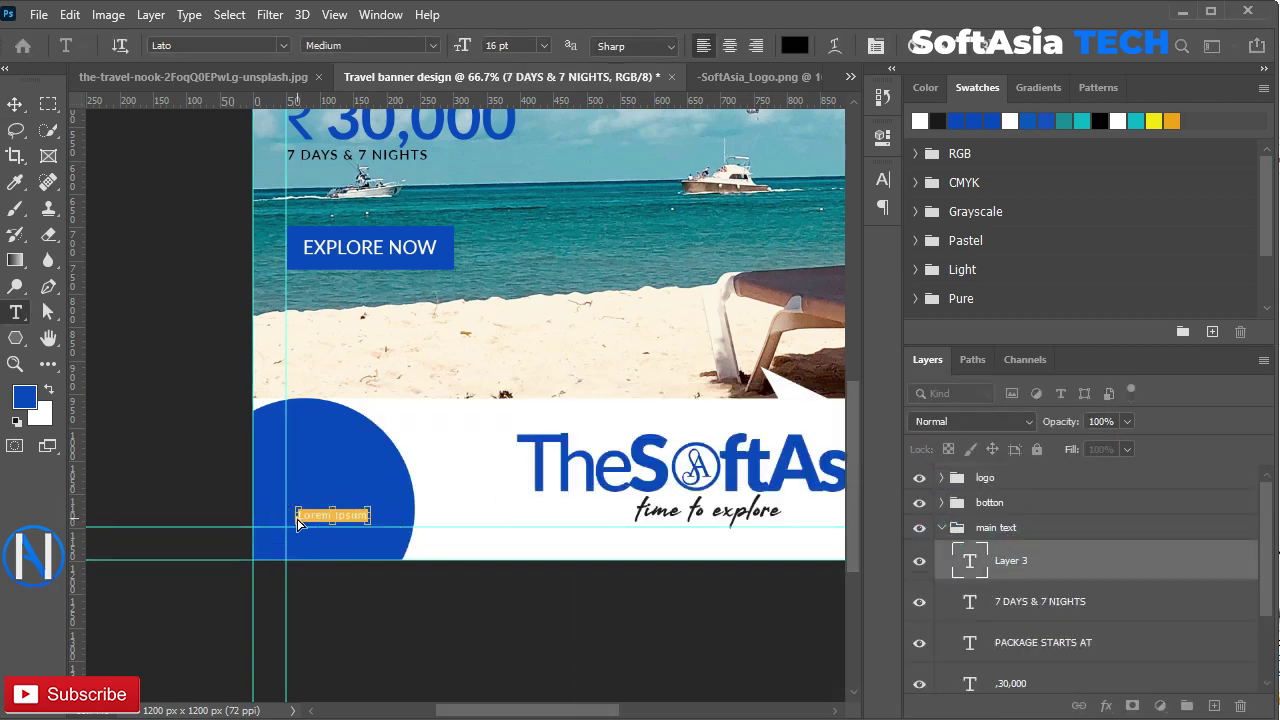
key(ctrl+Return)
key(v)
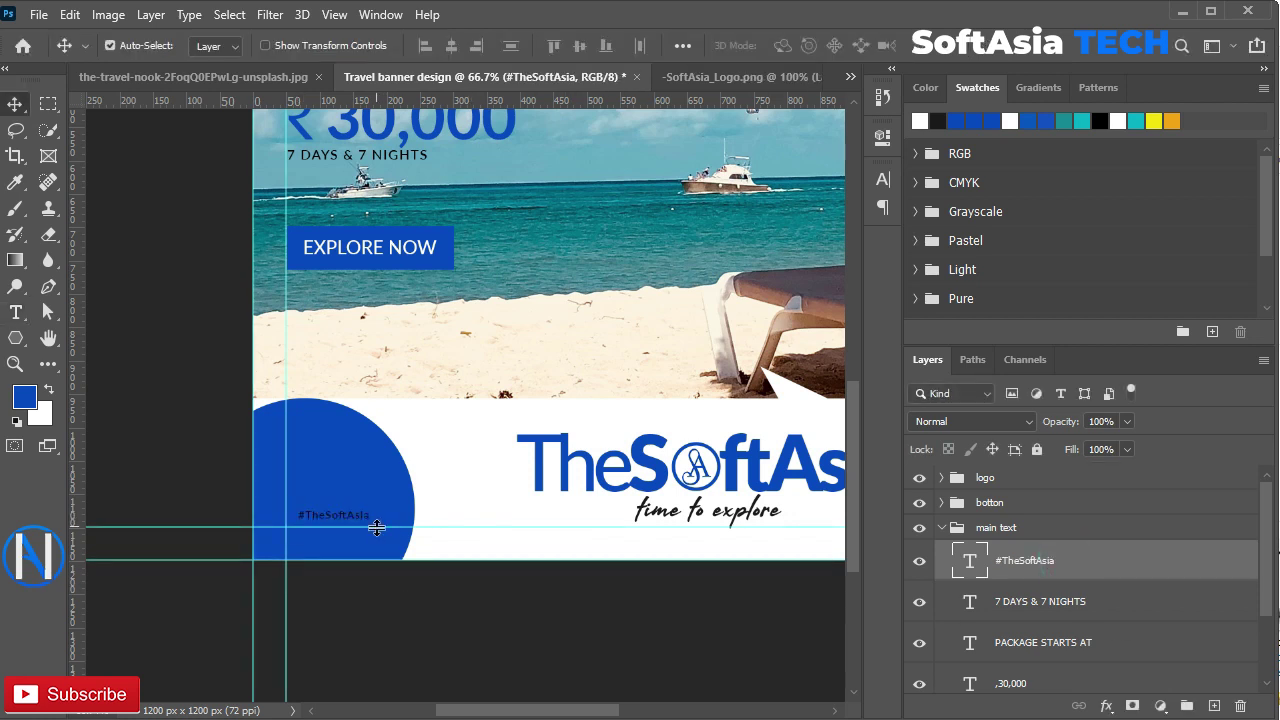
- Enlarge the hashtag to nearly the width of the lower blue circle and move that circle slightly down
drag(362, 518, 330, 524)
key(ctrl+t)
key(Return)
drag(332, 462, 327, 474)
- Nudge the #TheSoftAsia hashtag up a few pixels on the blue circle
click(350, 519)
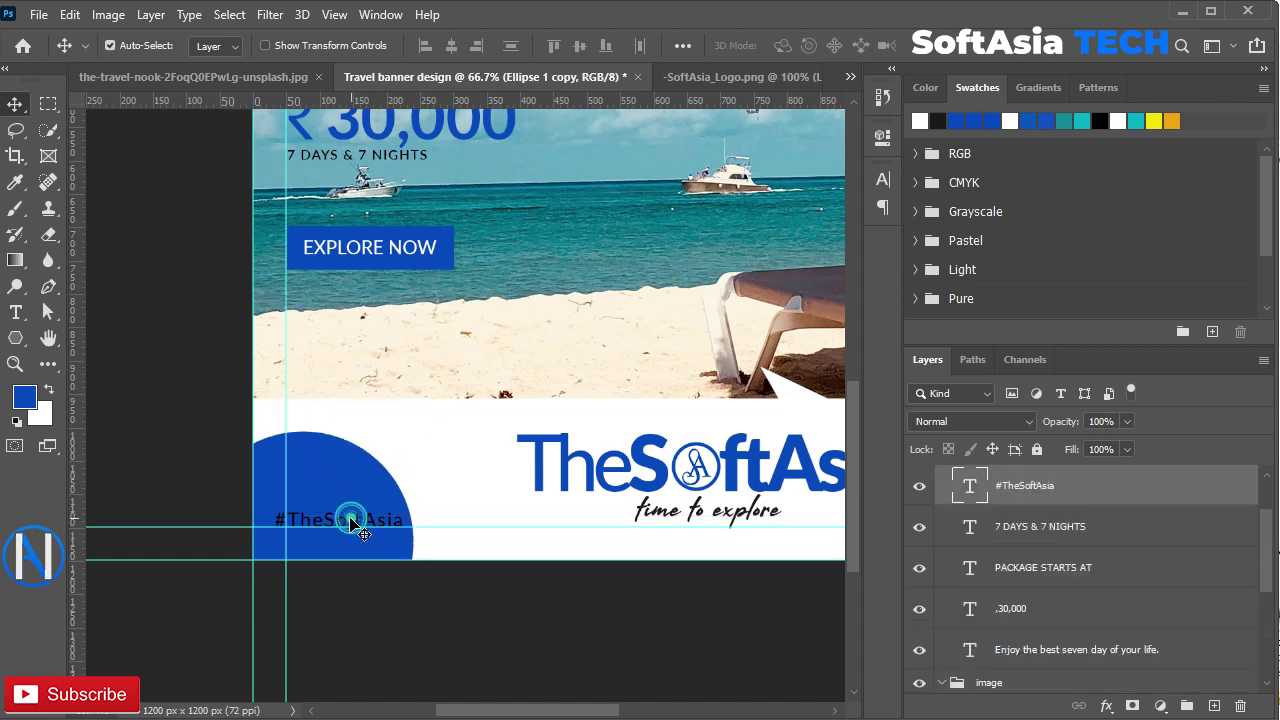
key(Up)
key(Up)
key(Up)
key(Up)
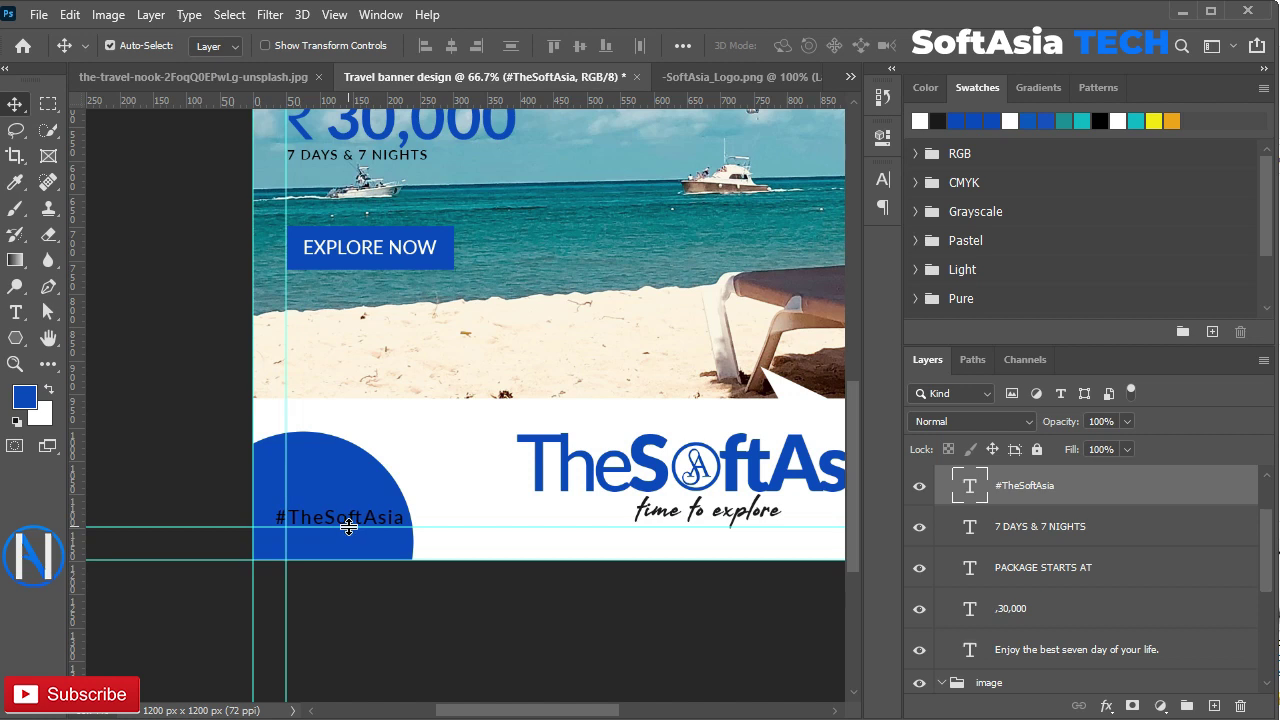
- Collapse the main text and image groups and hide the guides to show the whole banner cleanly
scroll(957, 508, up, 3)
click(960, 527)
click(941, 527)
click(941, 552)
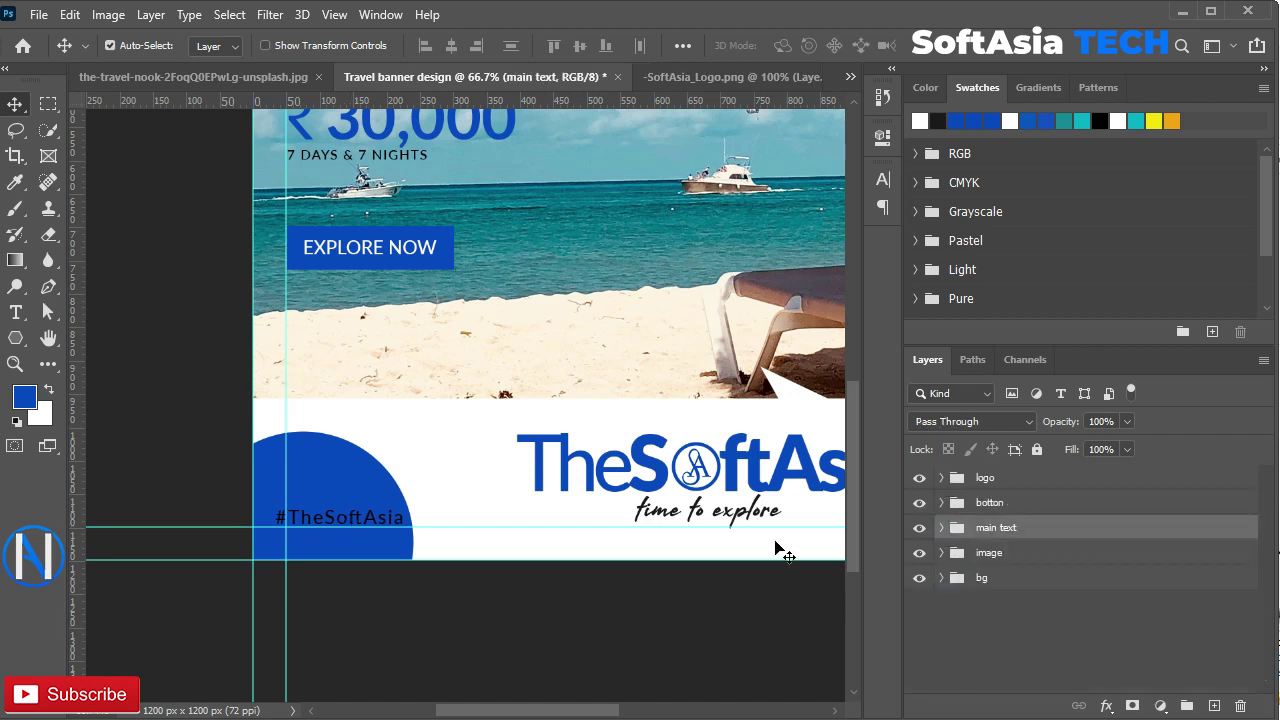
scroll(620, 515, down, 3)
key(ctrl+h)
scroll(426, 380, down, 3)
key(ctrl+0)
scroll(388, 347, down, 1)
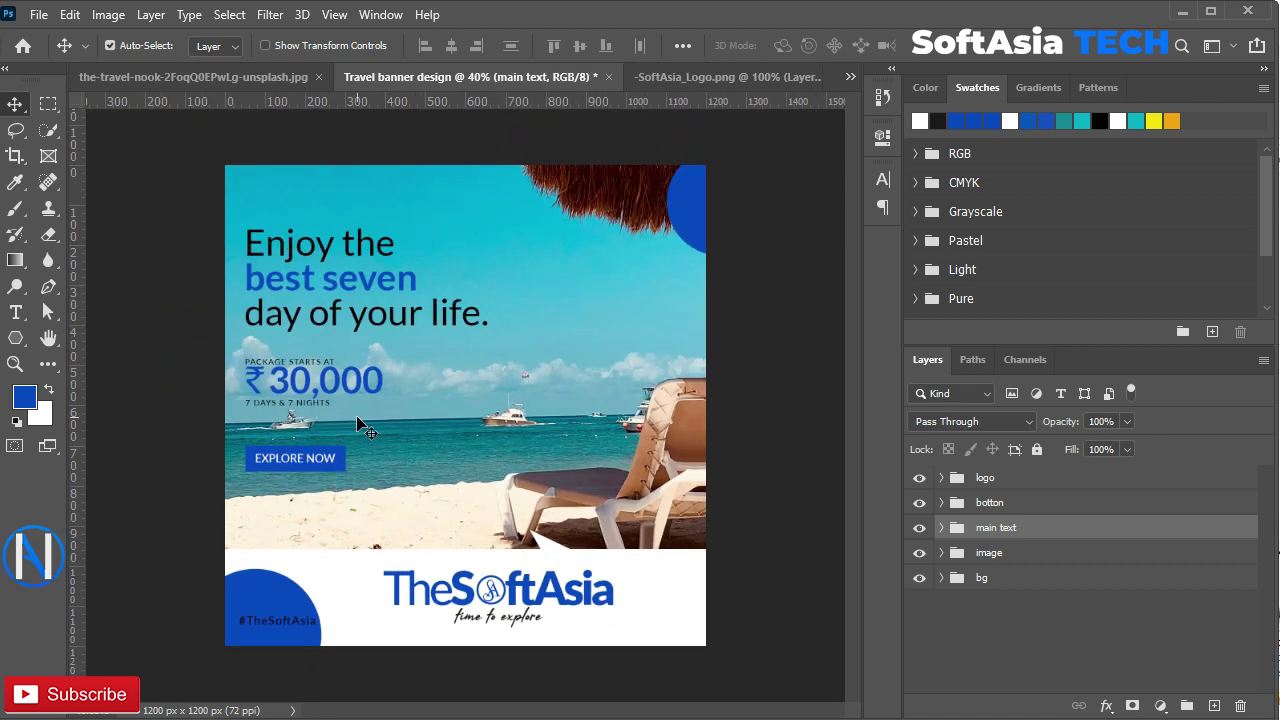
- Add a Levels adjustment layer above the logo group with input black at 12 and input white at 246
click(988, 478)
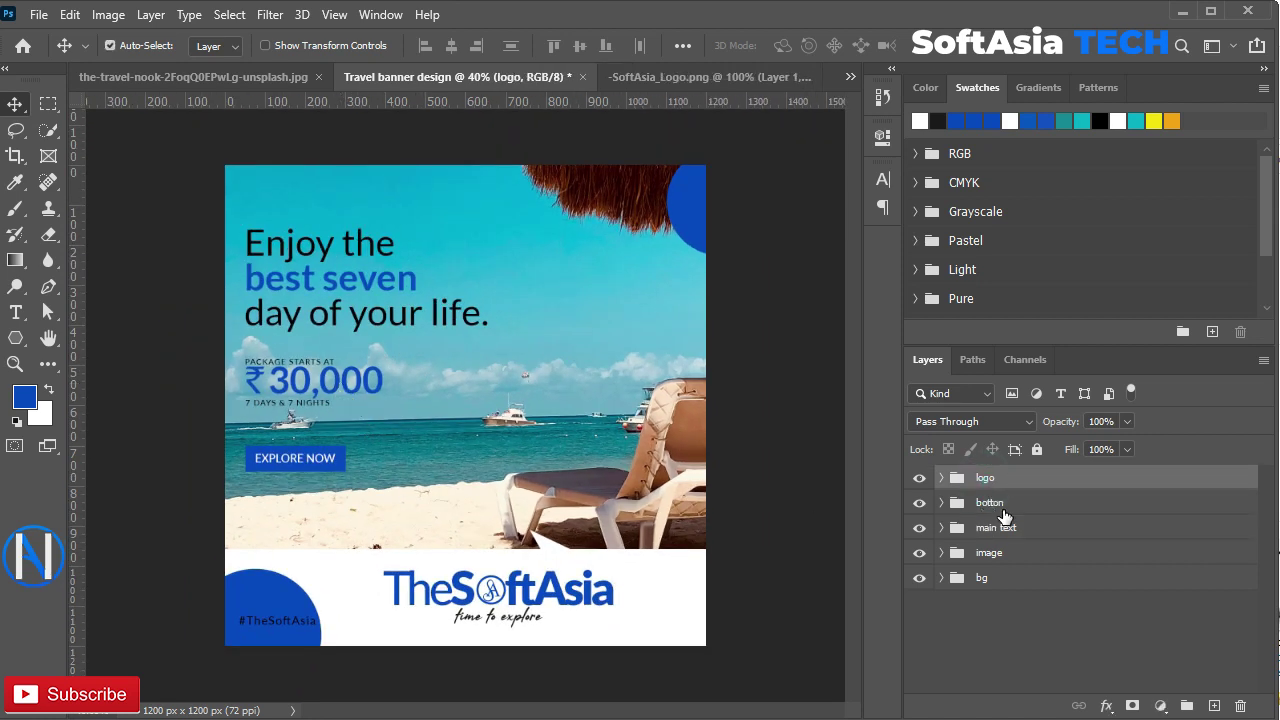
scroll(145, 395, down, 1)
click(1160, 706)
click(1177, 439)
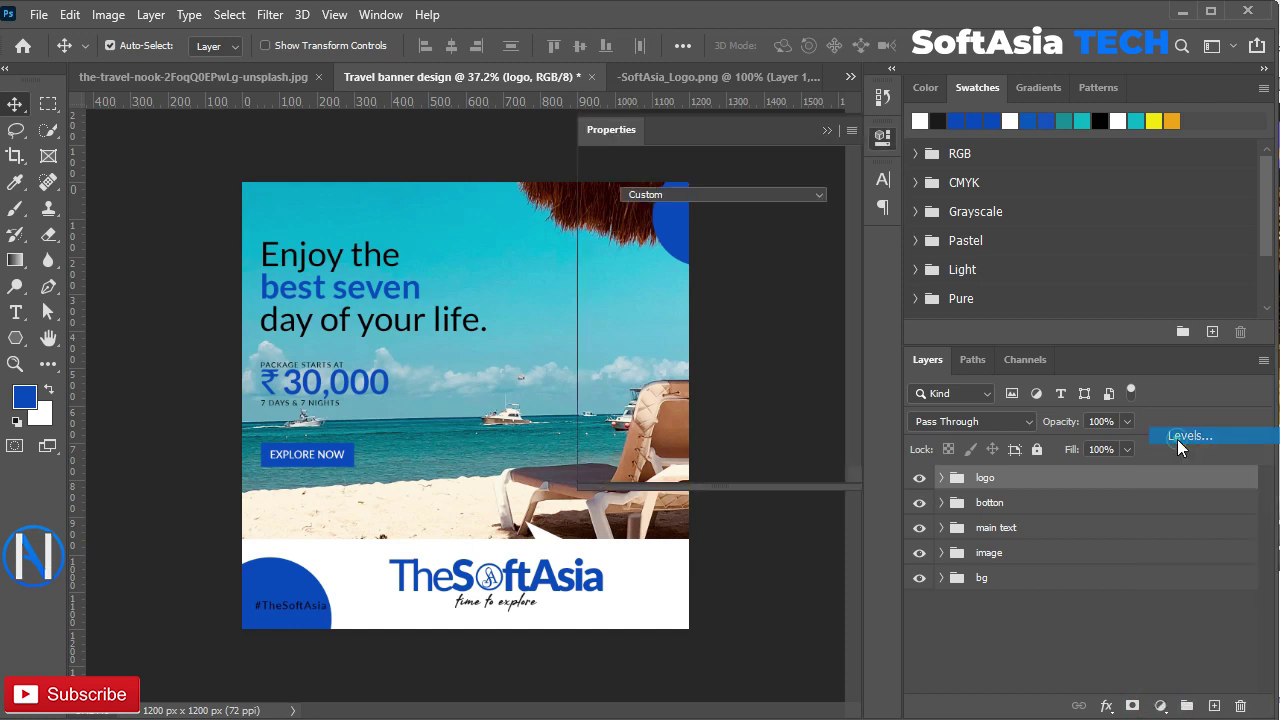
drag(621, 343, 641, 351)
drag(835, 341, 826, 341)
click(1085, 489)
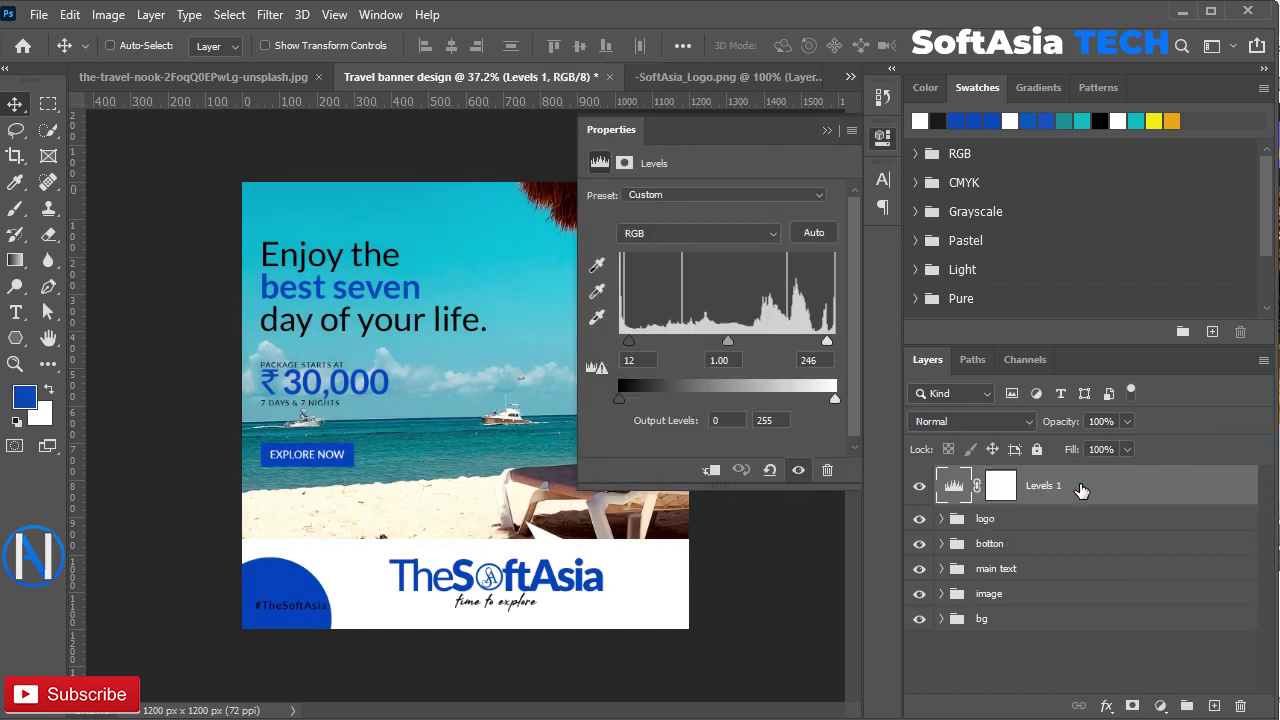
- Stamp all visible layers into a new layer above Levels 1 and convert it to a smart object
key(ctrl+shift+alt+e)
click(828, 131)
right_click(1123, 491)
click(960, 277)
- Apply a High Pass filter with a radius of 1.0 pixel to the stamped smart object
click(269, 14)
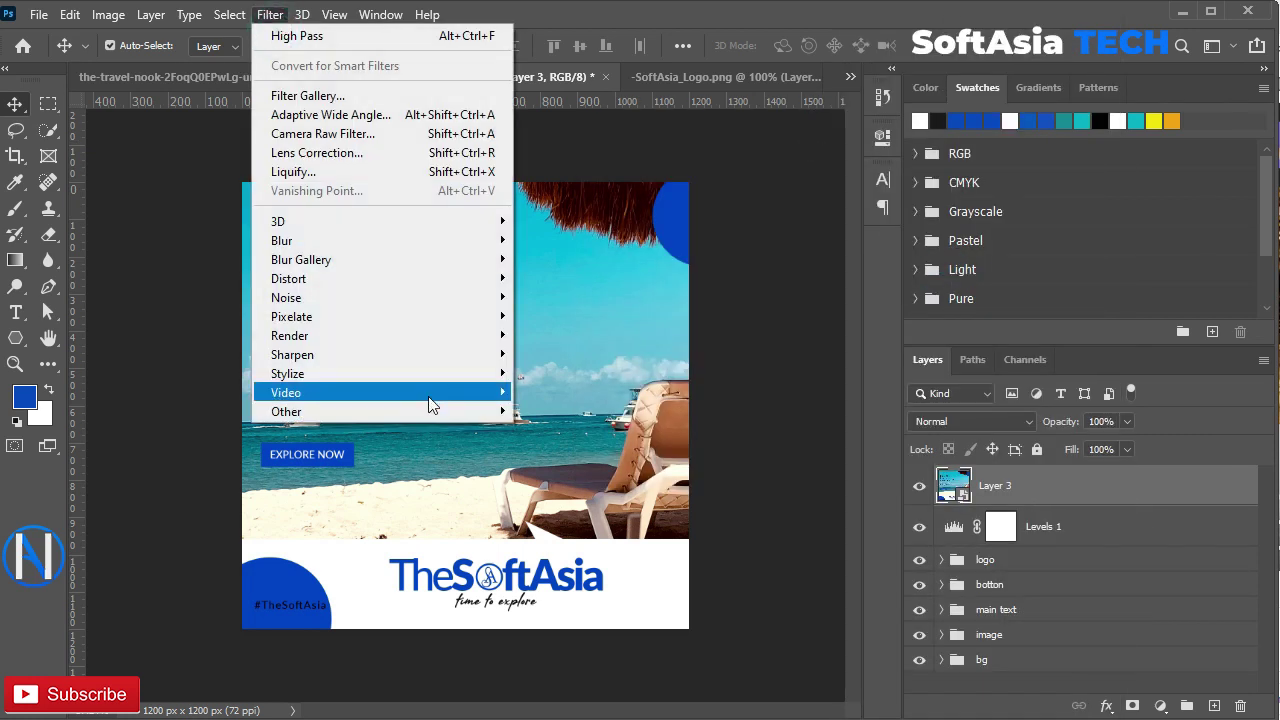
mouse_move(505, 411)
click(549, 429)
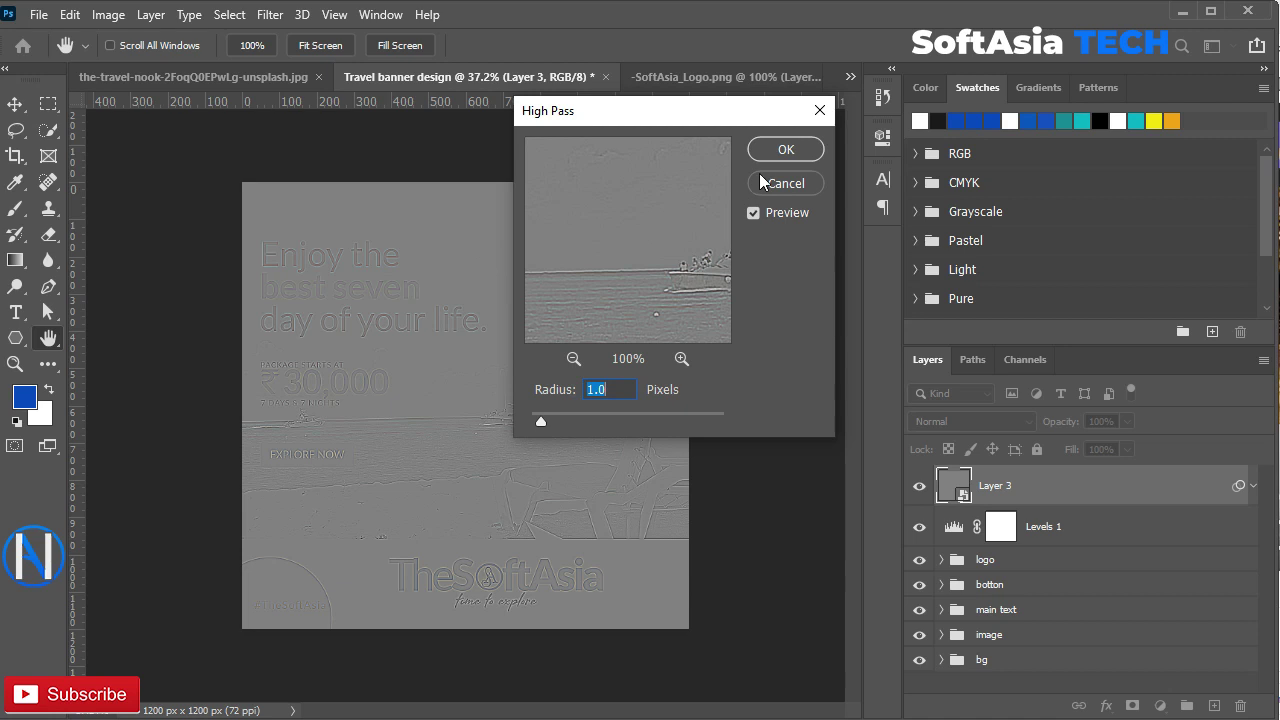
click(780, 149)
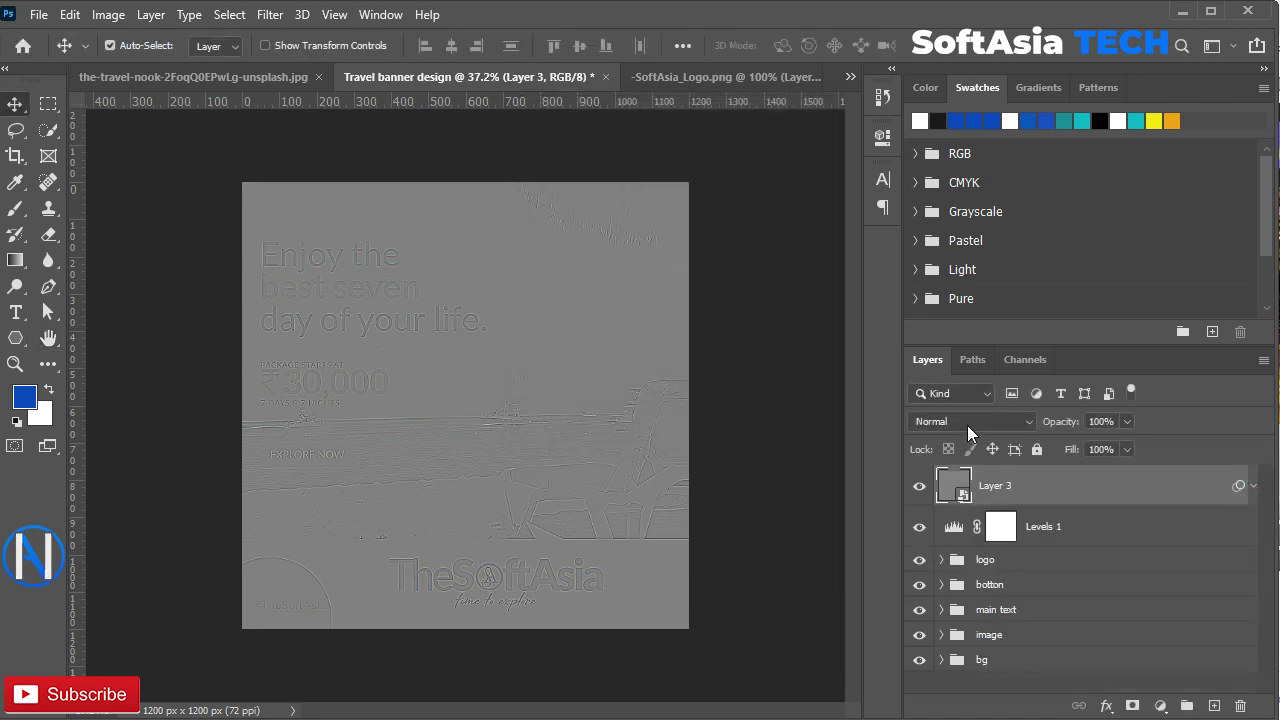
- Set the High Pass layer's blend mode to Linear Light and its opacity to 35%
click(967, 423)
click(960, 530)
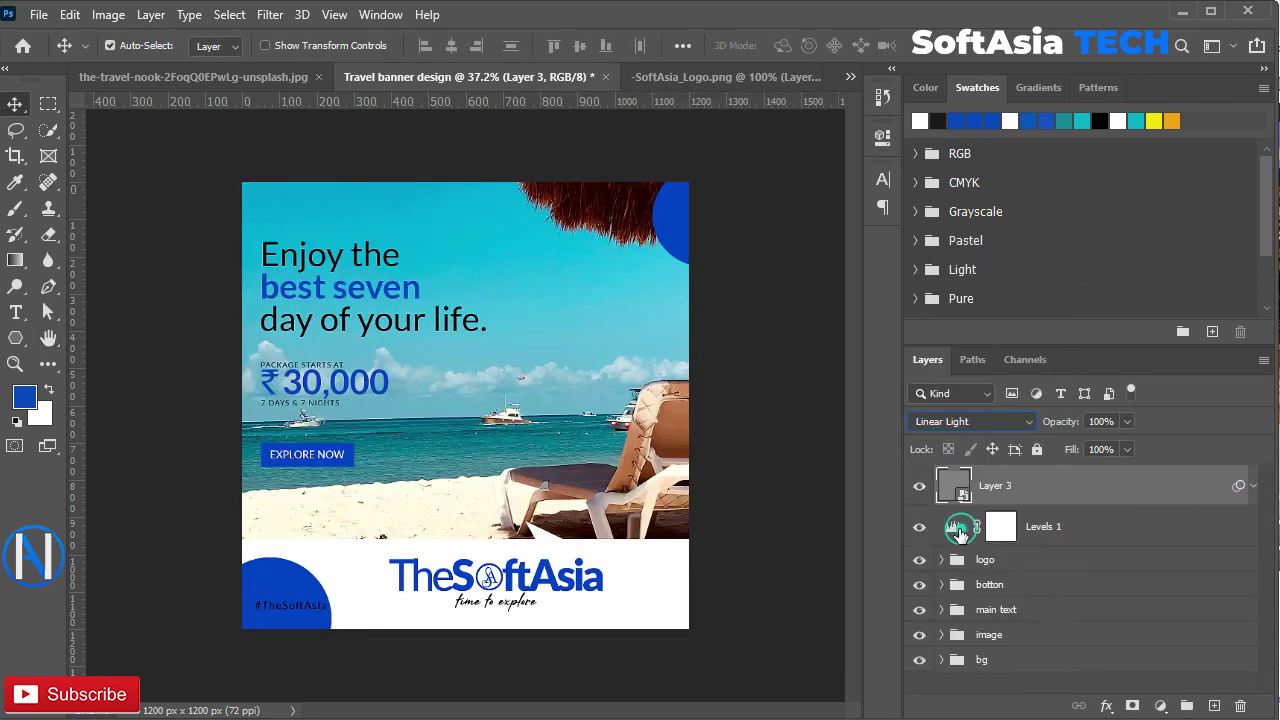
click(1110, 421)
text(4)
- Compare the banner with and without the sharpening layer across the headline, photo and logo areas
click(921, 488)
click(921, 488)
scroll(565, 230, up, 10)
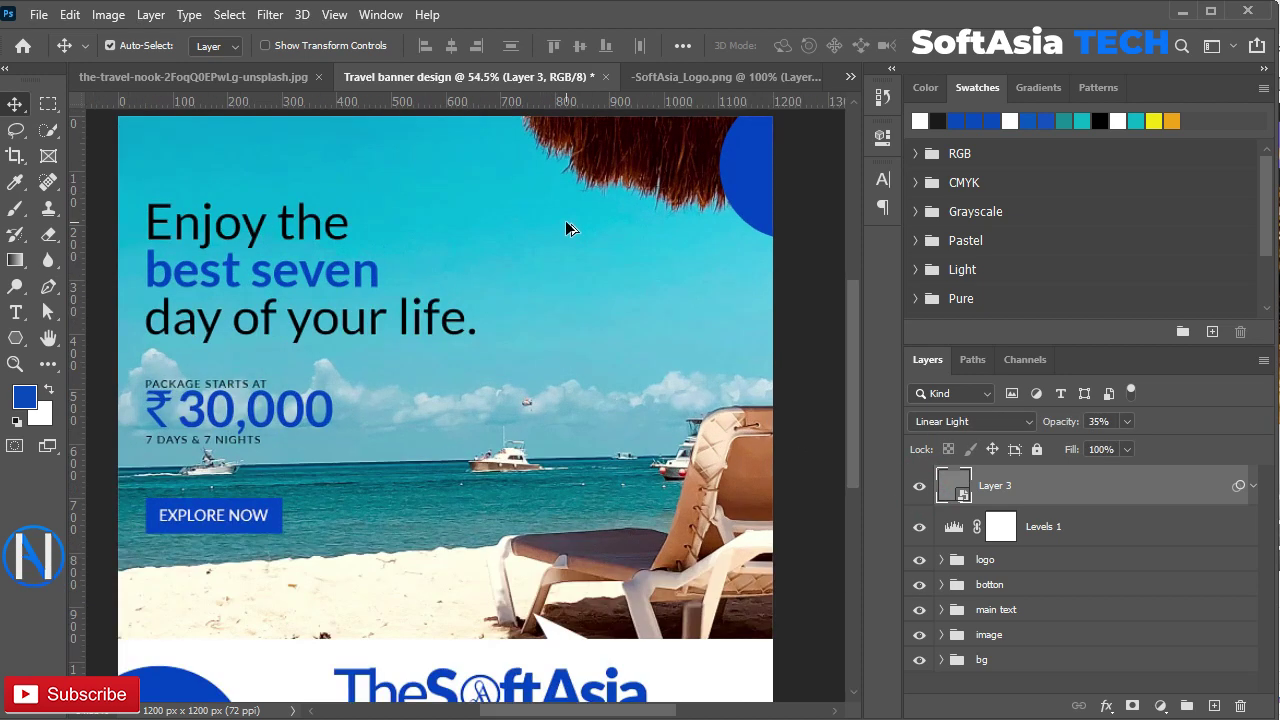
drag(602, 224, 573, 452)
click(920, 489)
click(920, 489)
drag(200, 523, 813, 235)
drag(348, 445, 277, 389)
click(920, 488)
click(920, 488)
click(922, 490)
click(922, 490)
click(922, 490)
click(922, 490)
scroll(596, 451, down, 6)
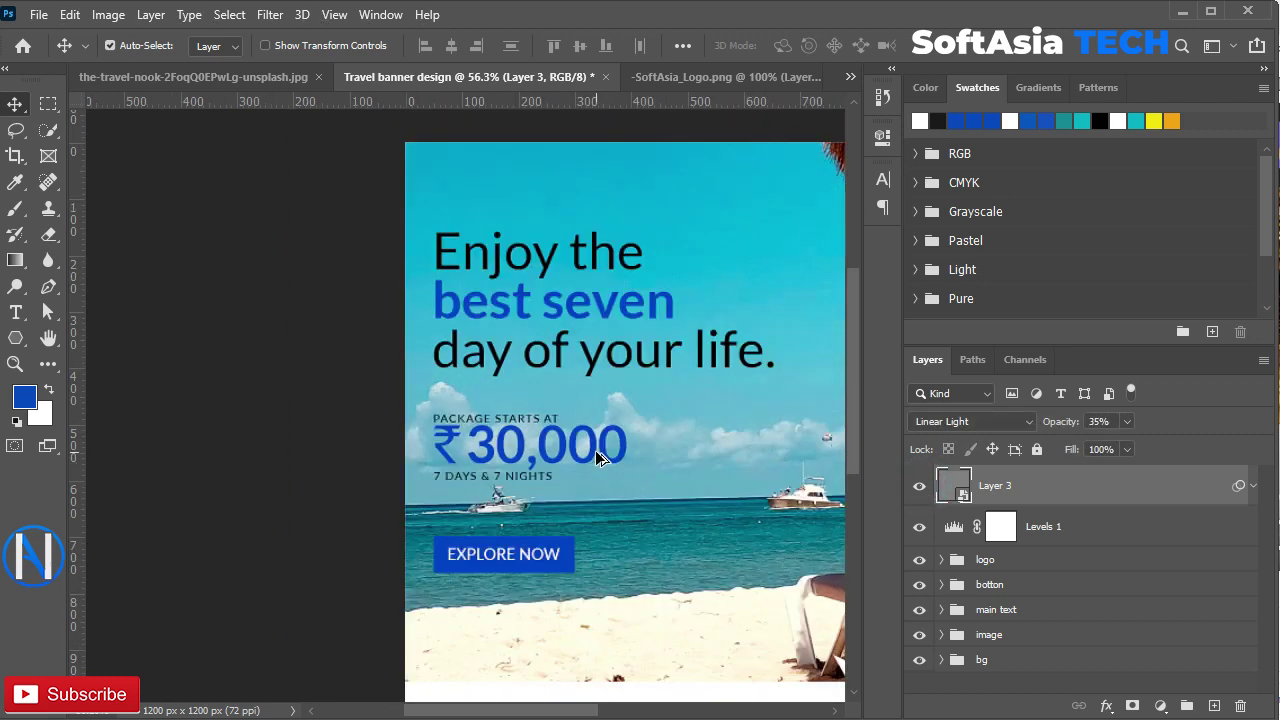
drag(624, 595, 550, 344)
click(920, 488)
click(920, 488)
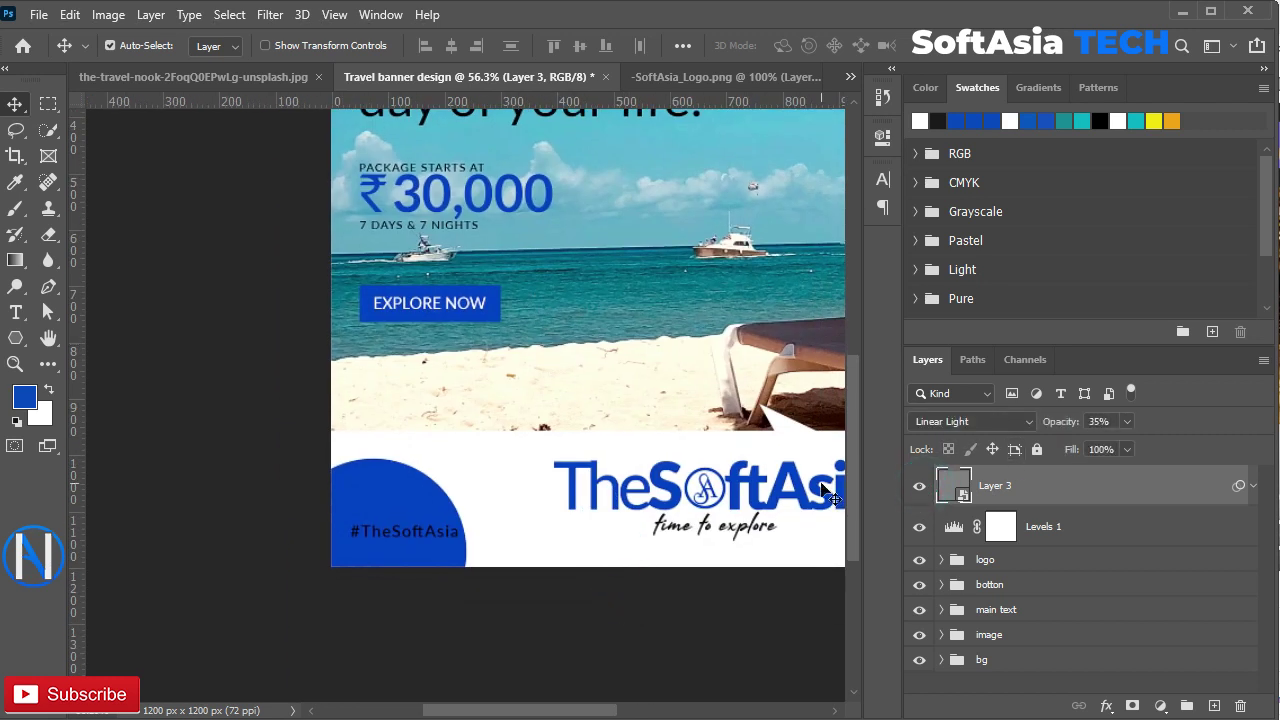
- Group the sharpening layer and Levels 1 together, keep the default group name, and fit the banner in view
shift+click(1083, 527)
key(ctrl+g)
double_click(992, 478)
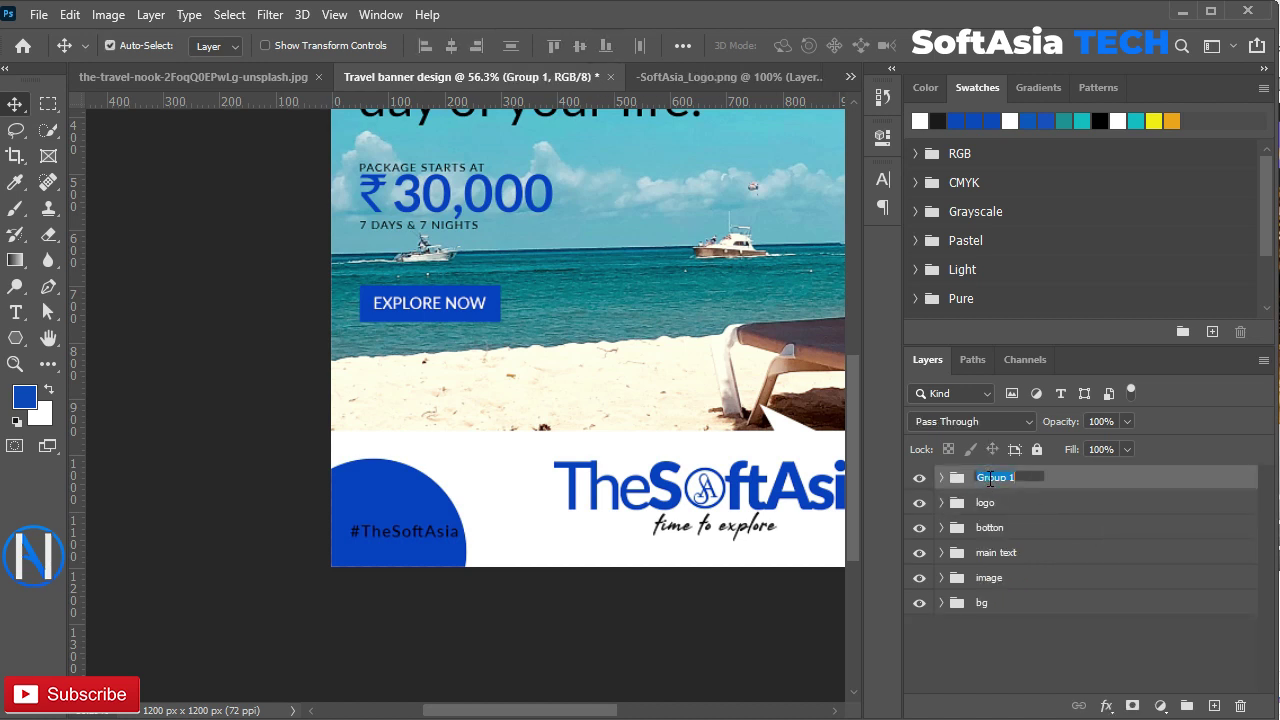
click(1080, 472)
key(ctrl+0)
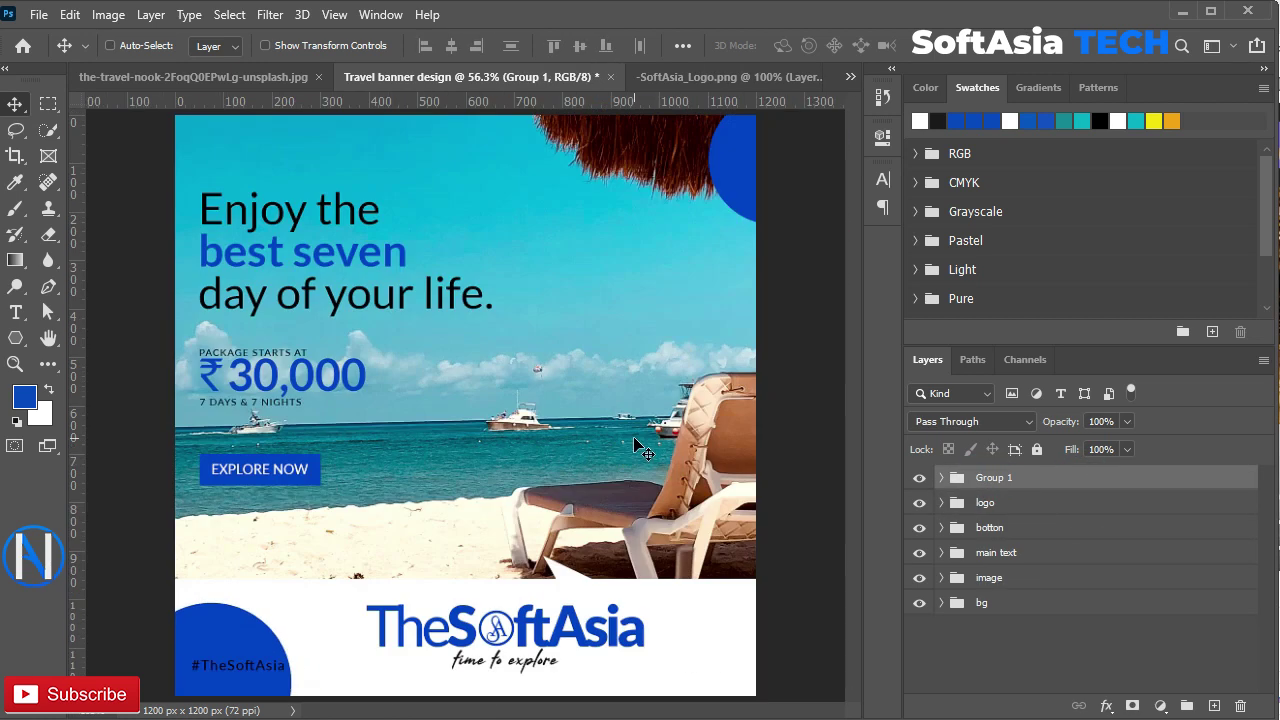